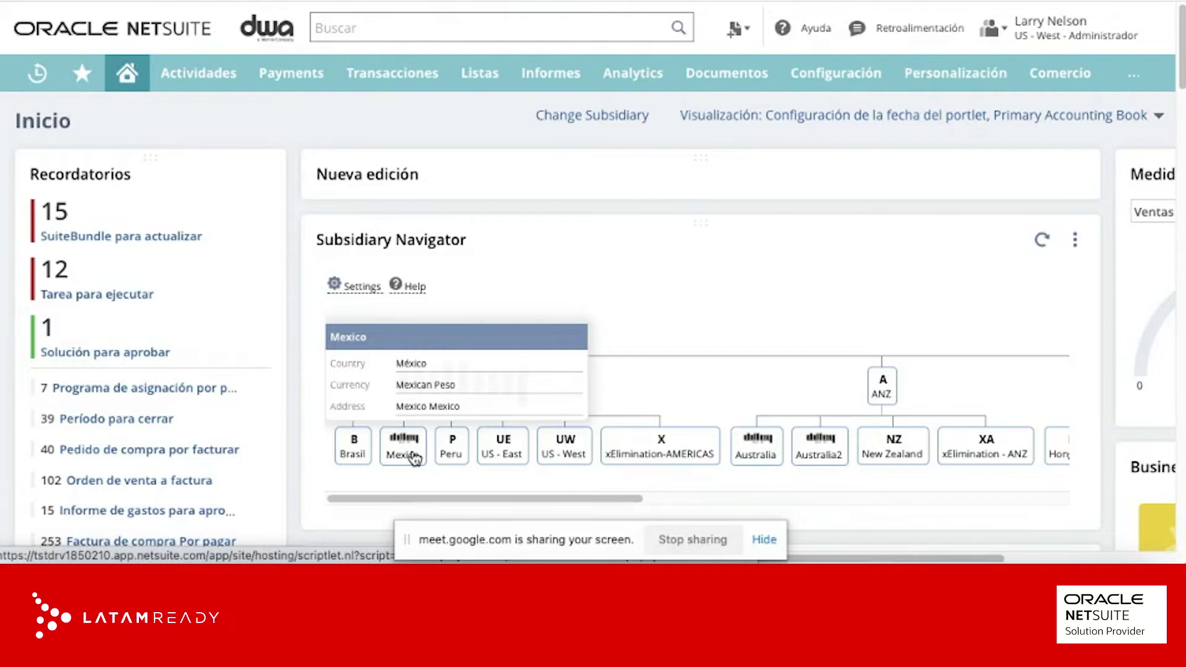
Open the Administrador de Configuración page in a separate browser tab and switch to that tab.
mouse_move(452, 458)
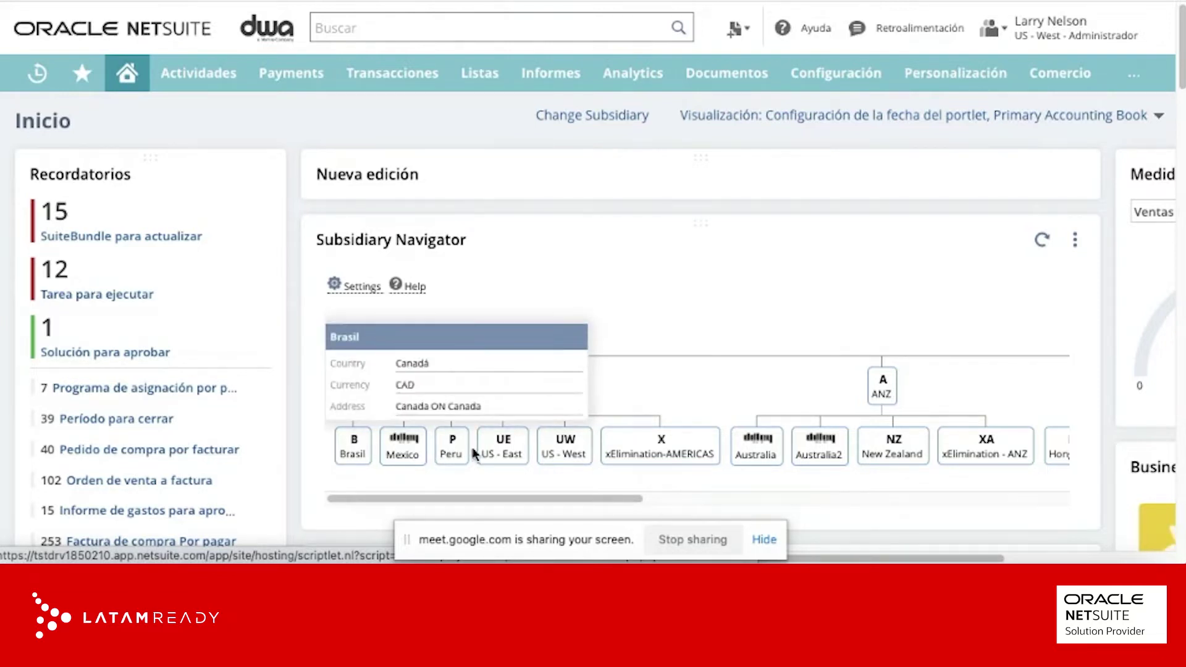
mouse_move(580, 453)
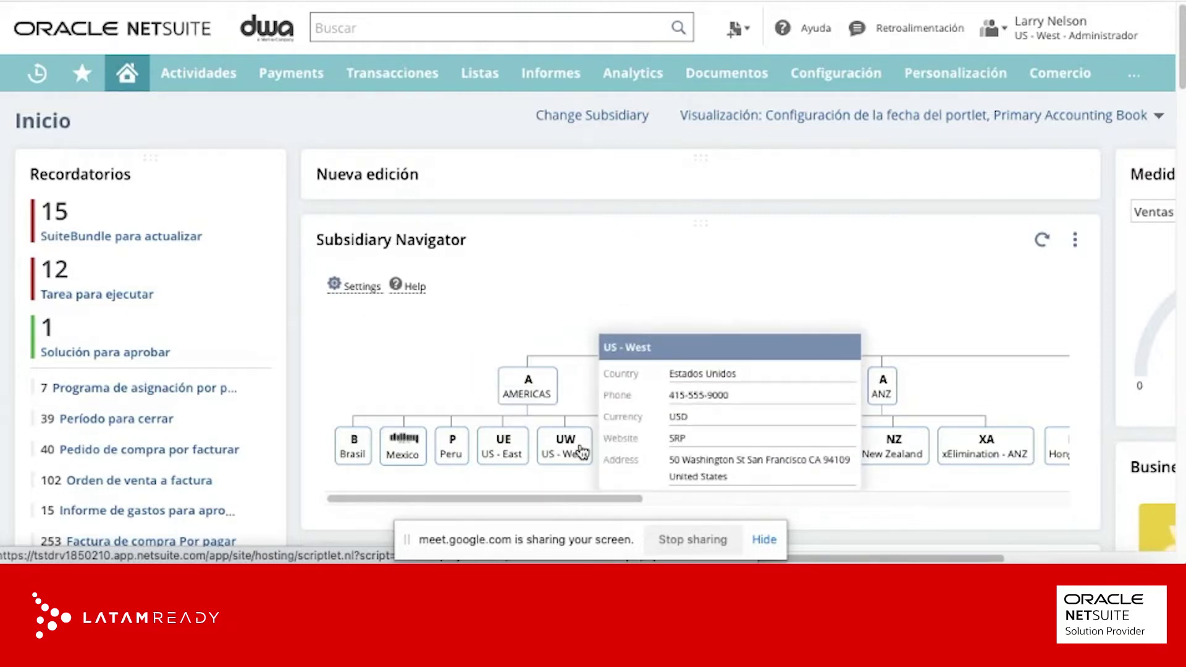
mouse_move(813, 84)
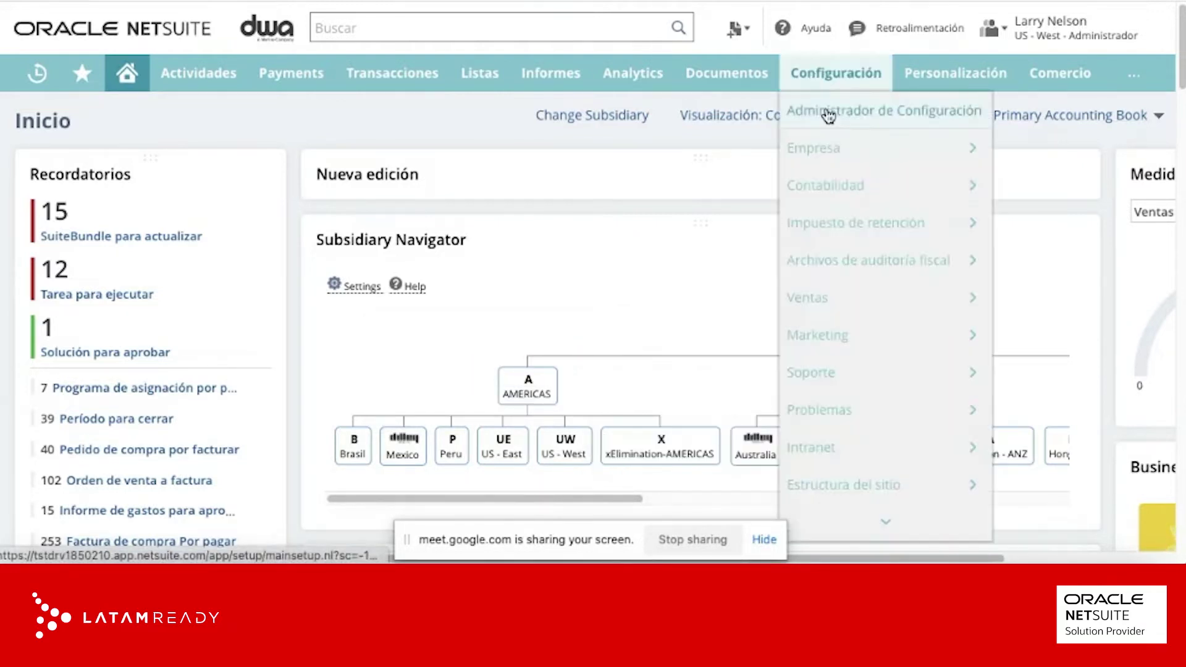
right_click(827, 117)
click(840, 124)
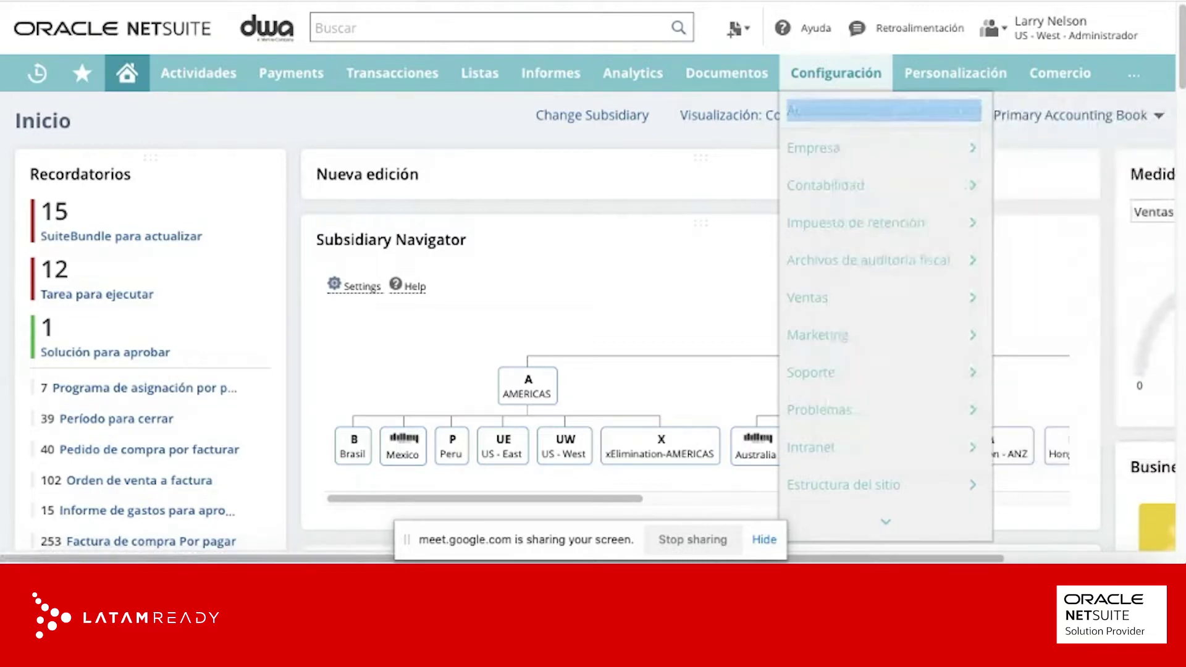
key(ctrl+Tab)
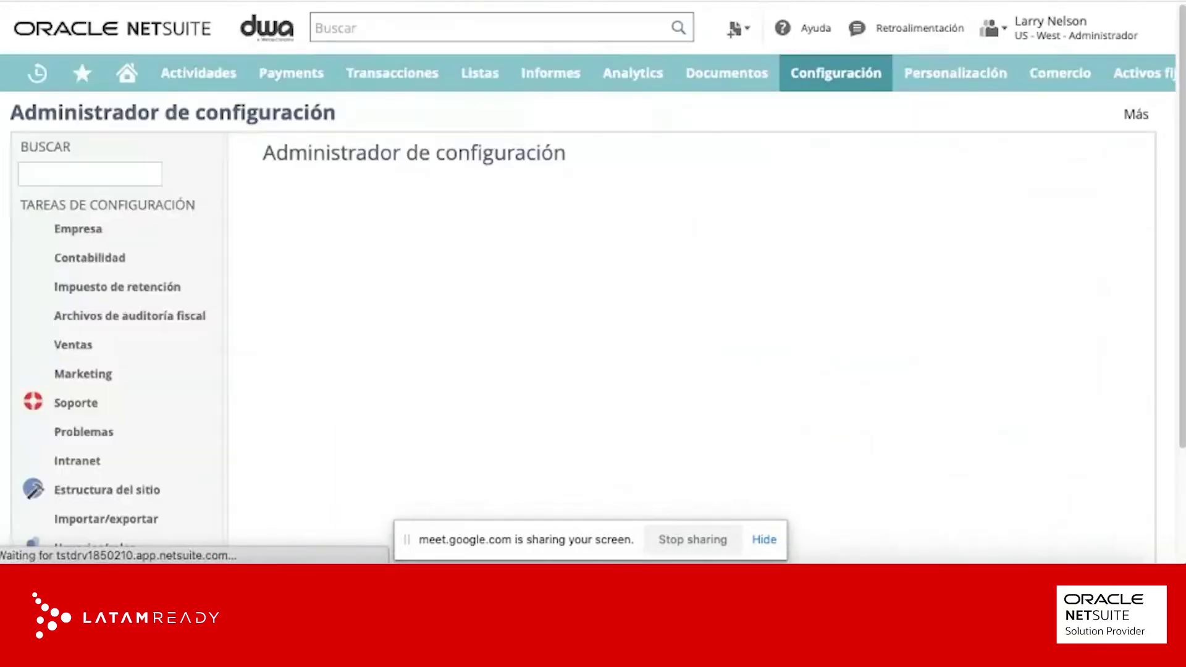
Open the Subsidiarias list from the Clasificaciones group of the Empresa setup tasks.
click(79, 230)
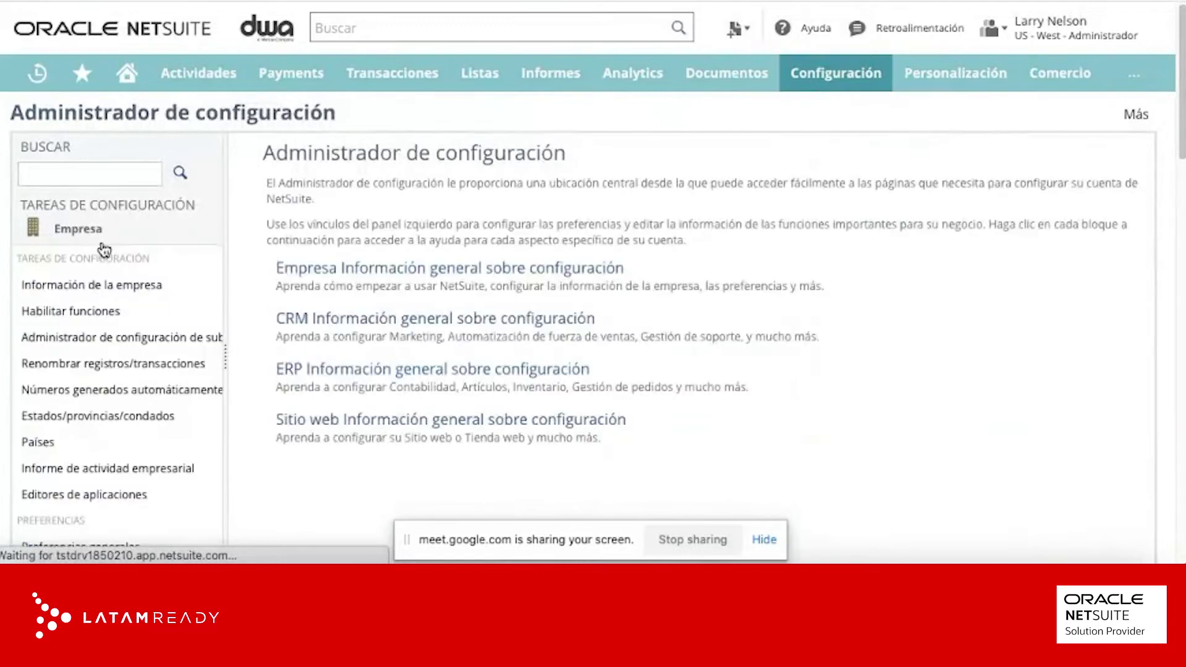
scroll(145, 398, down, 6)
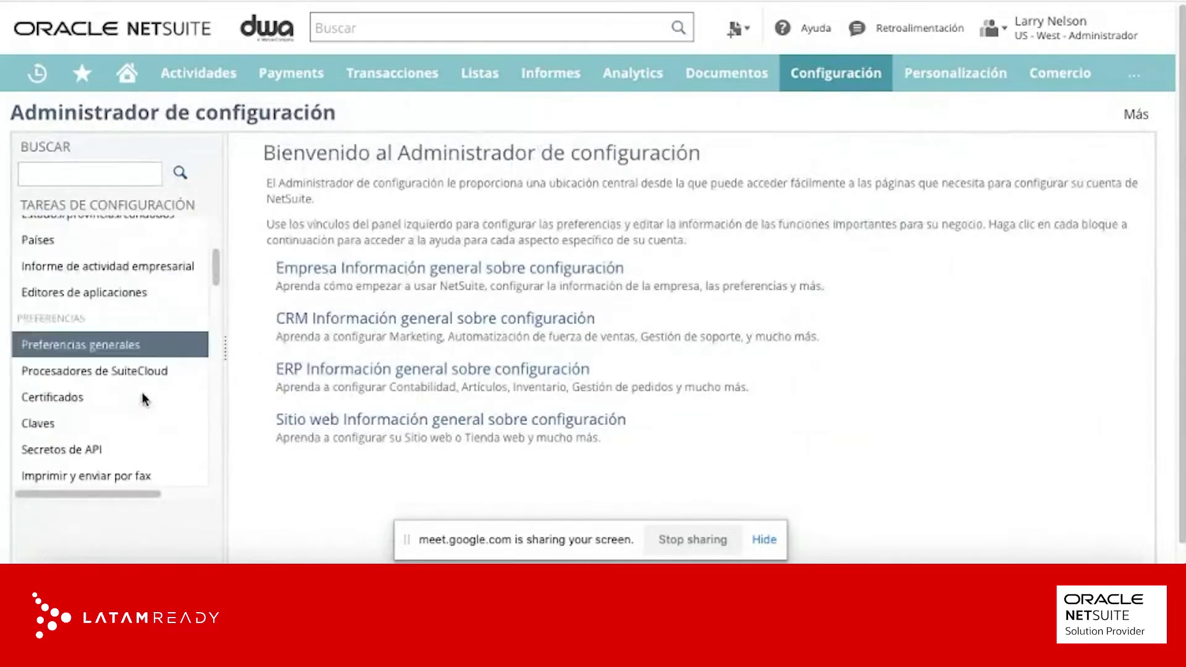
scroll(140, 395, down, 5)
scroll(63, 300, up, 1)
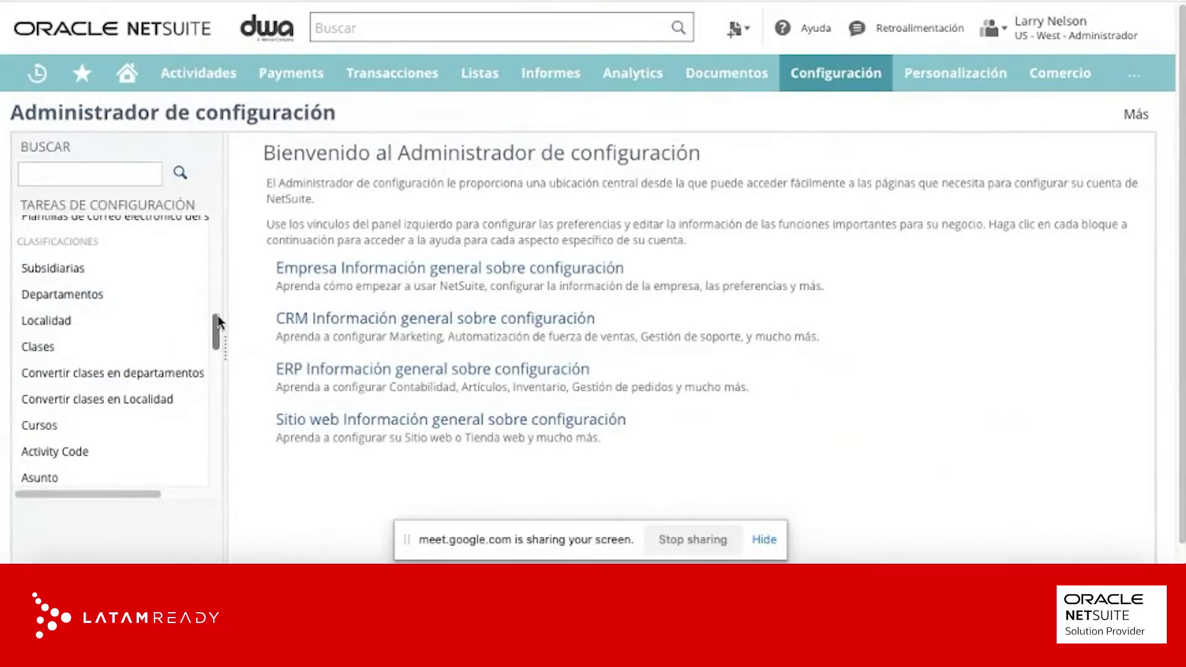
click(64, 272)
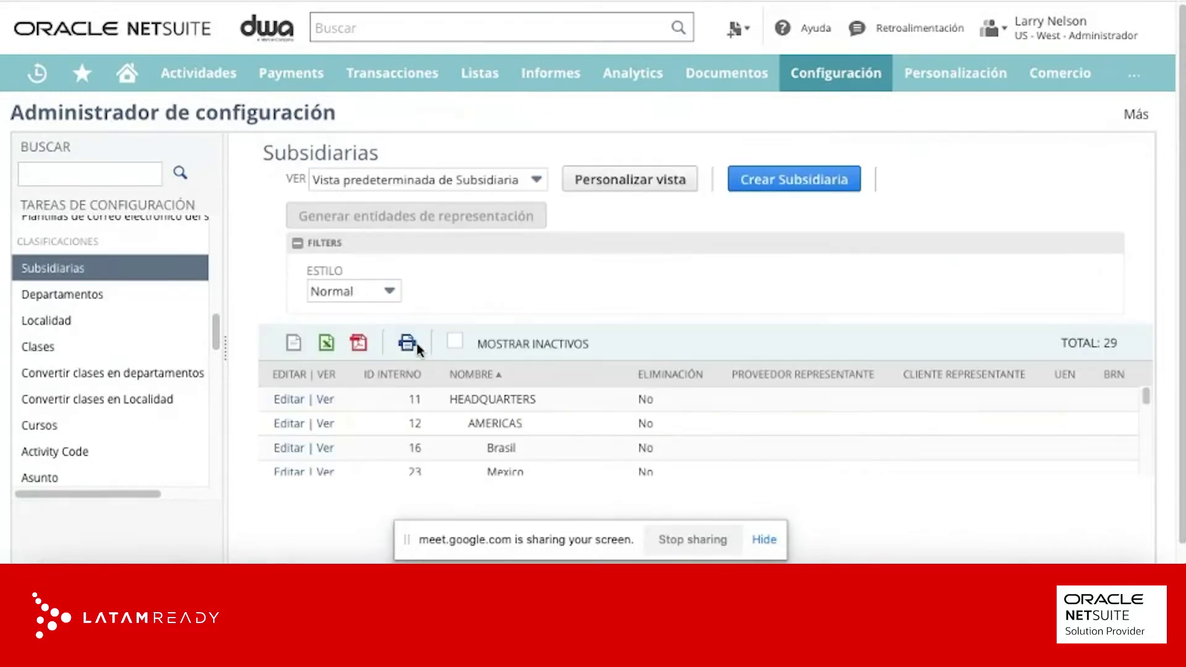
View the Mexico subsidiary record and examine its name, parent subsidiary and currency.
scroll(457, 427, down, 1)
click(325, 427)
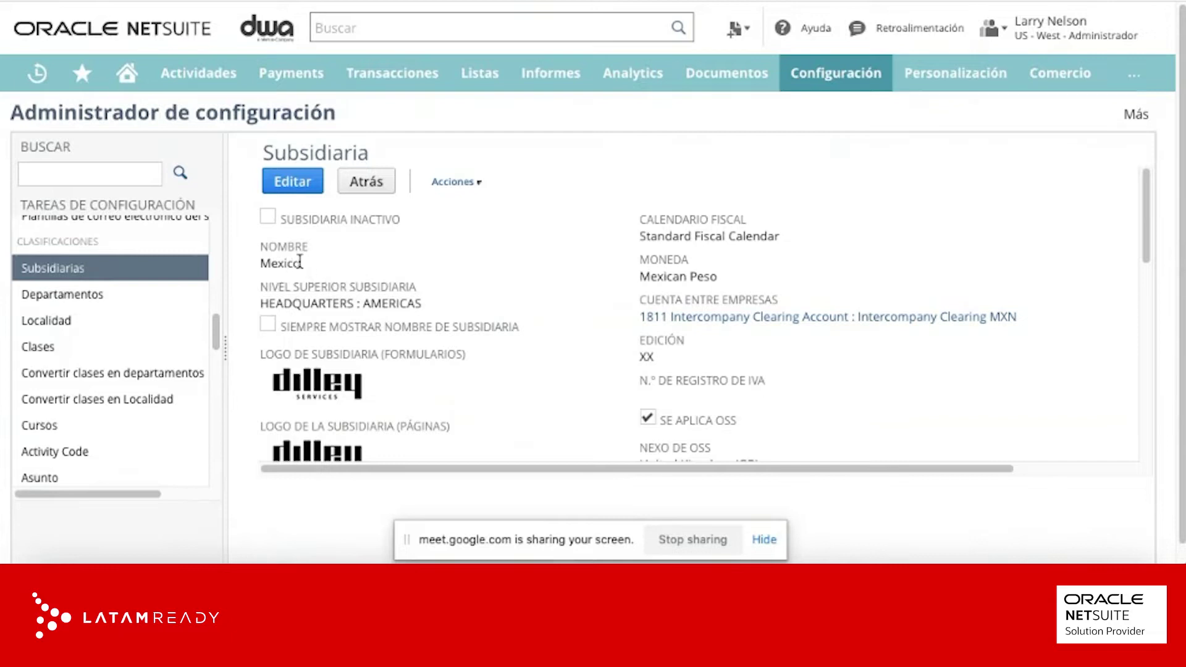
drag(426, 303, 326, 303)
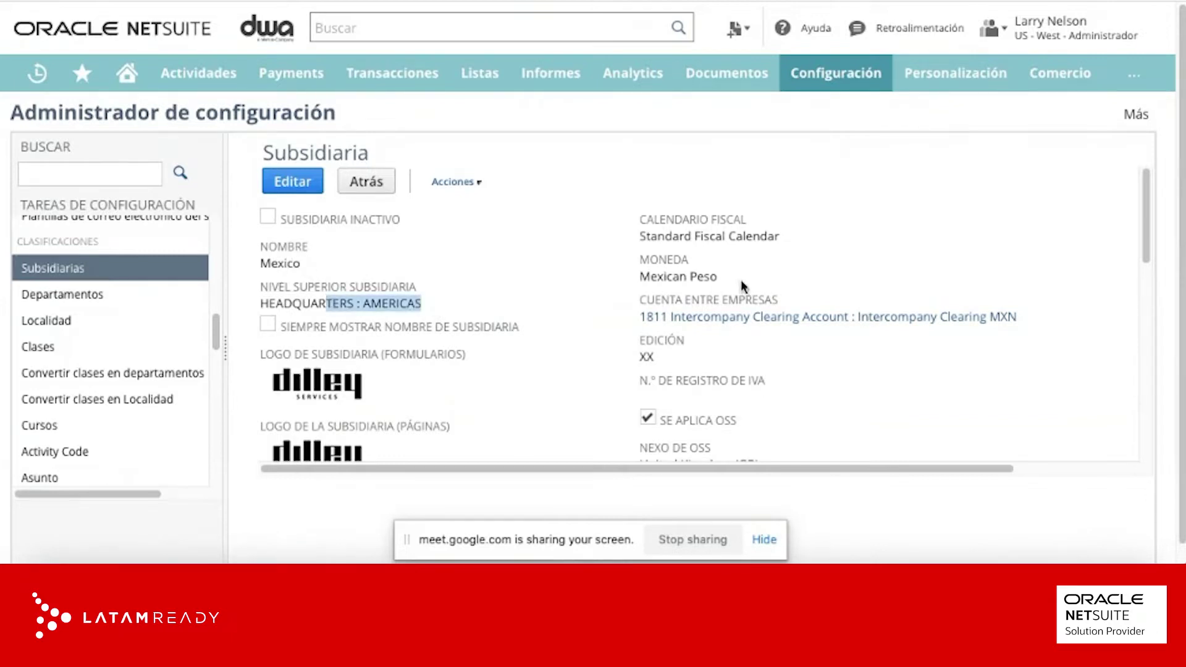
drag(718, 276, 643, 260)
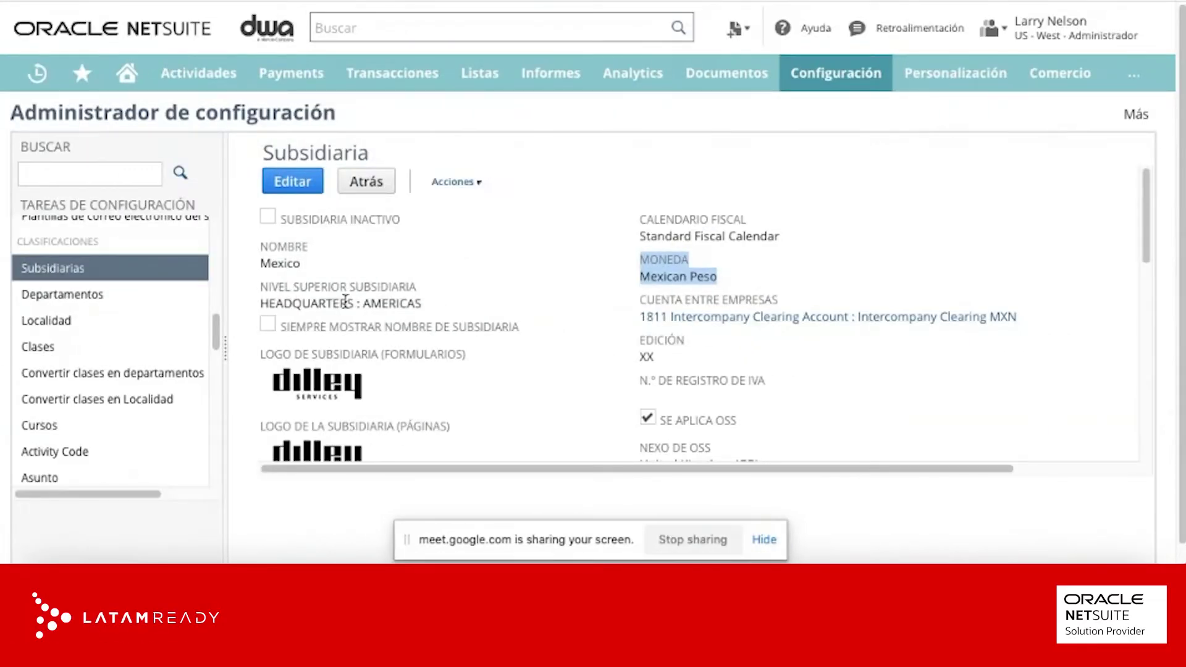
drag(312, 263, 270, 262)
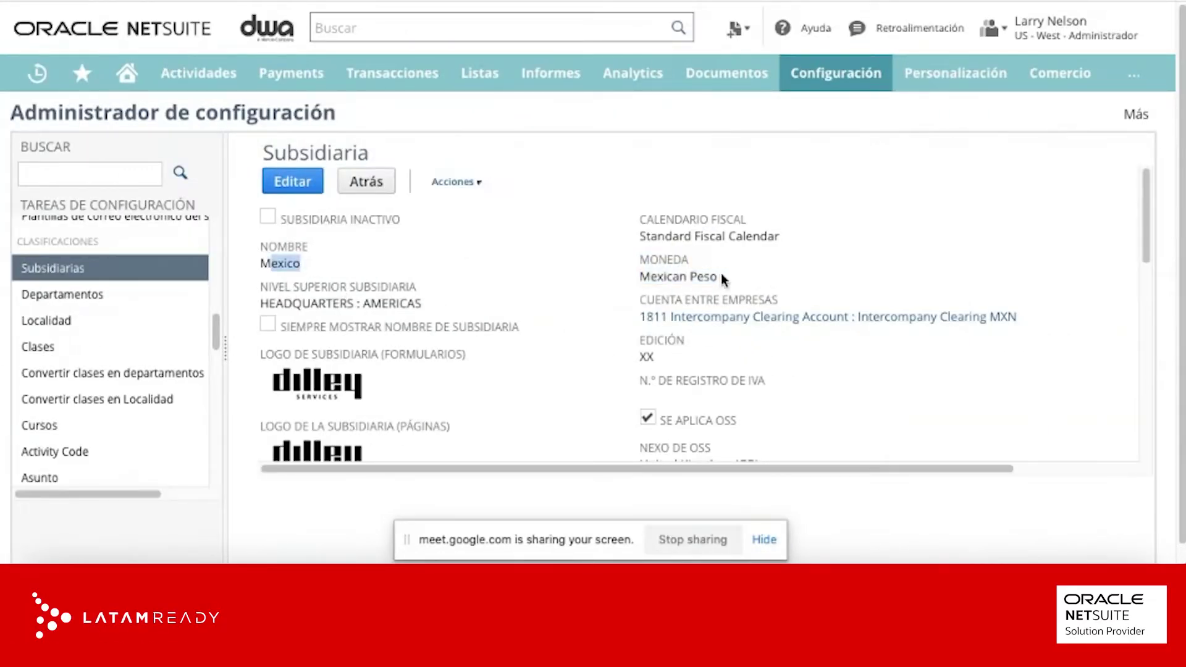
drag(718, 280, 639, 258)
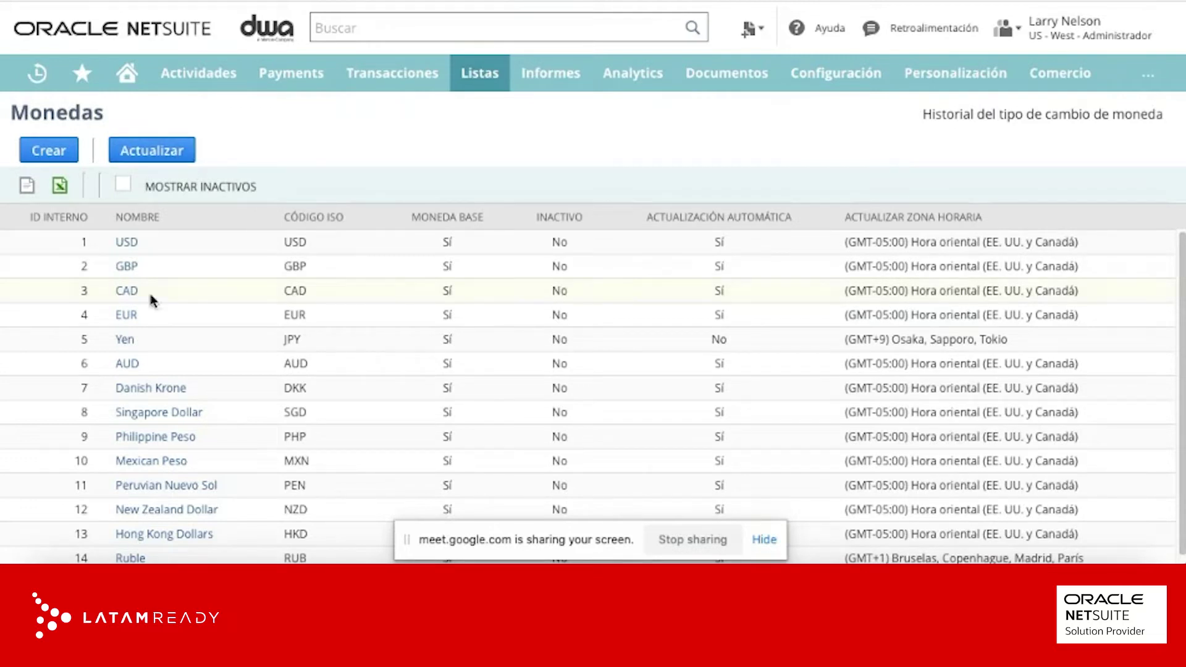
Start a new currency exchange rate with Mexican Peso as the base currency and a rate of 25 for USD.
double_click(126, 315)
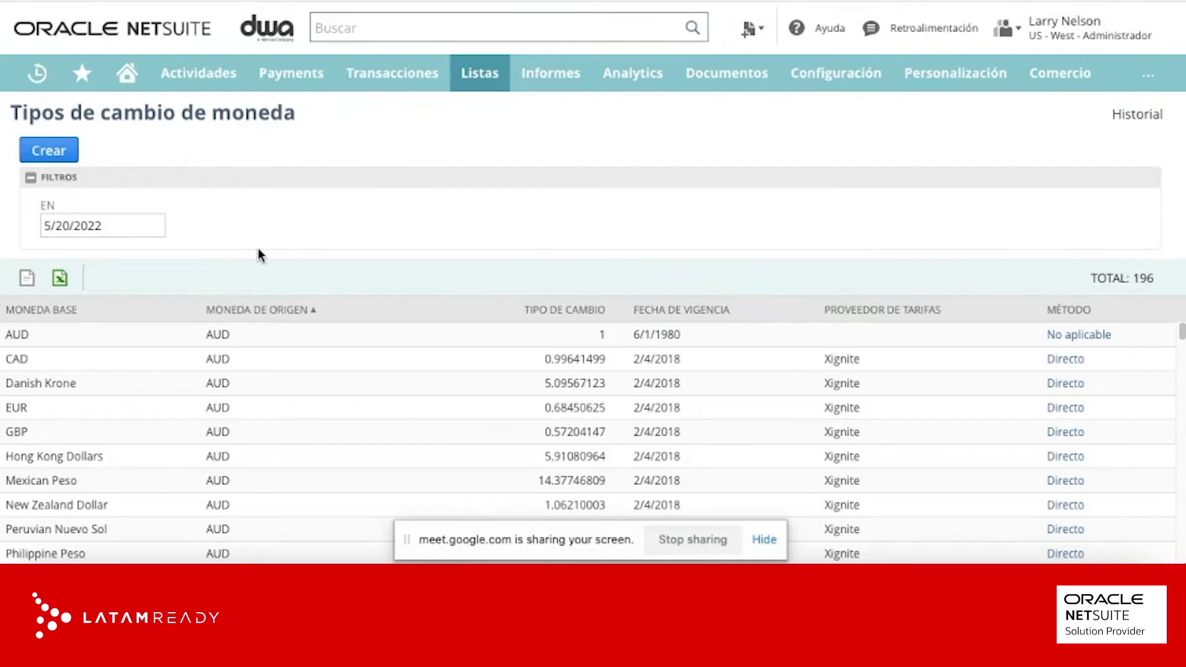
click(70, 152)
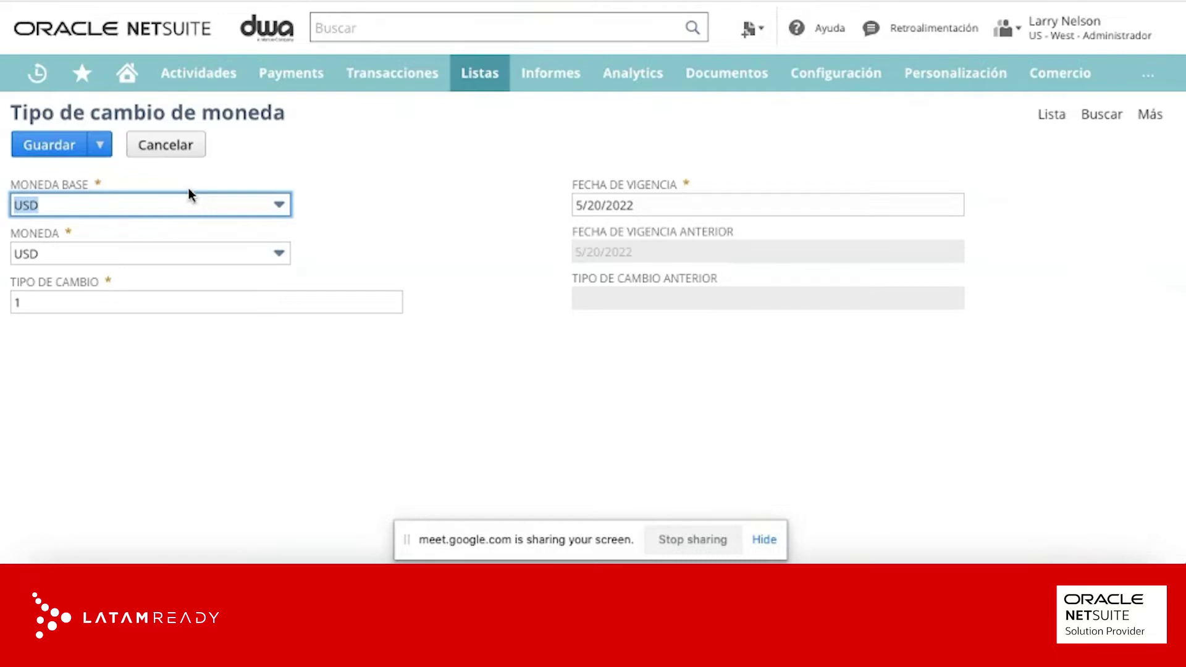
click(181, 202)
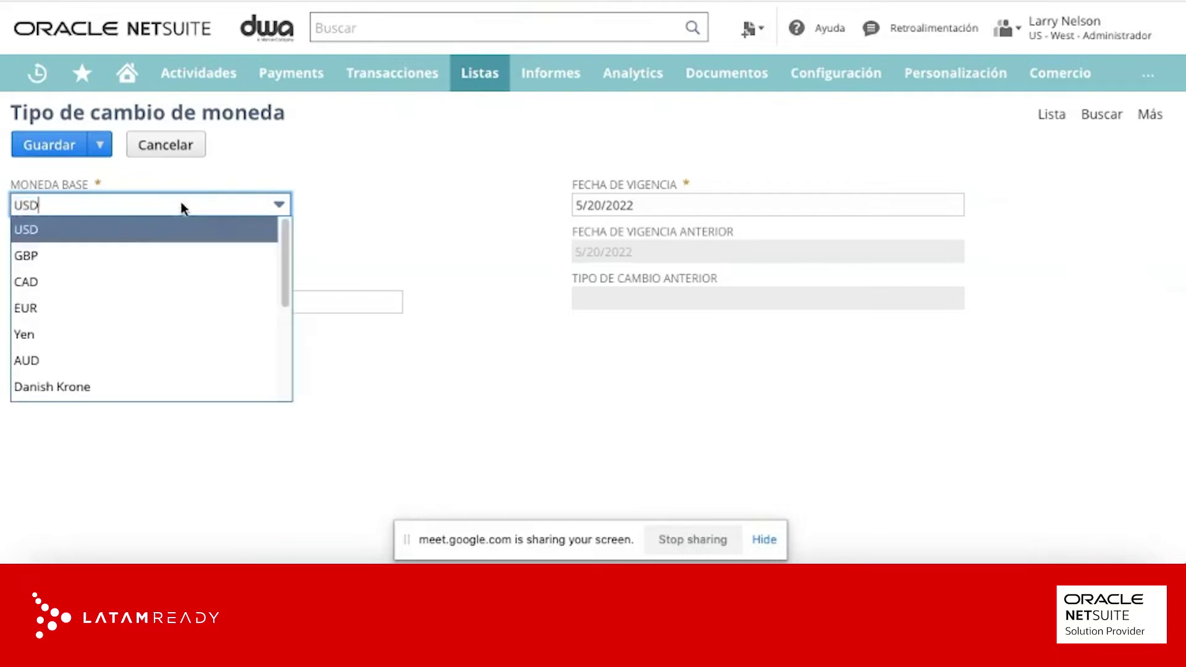
scroll(163, 339, down, 3)
scroll(162, 340, down, 1)
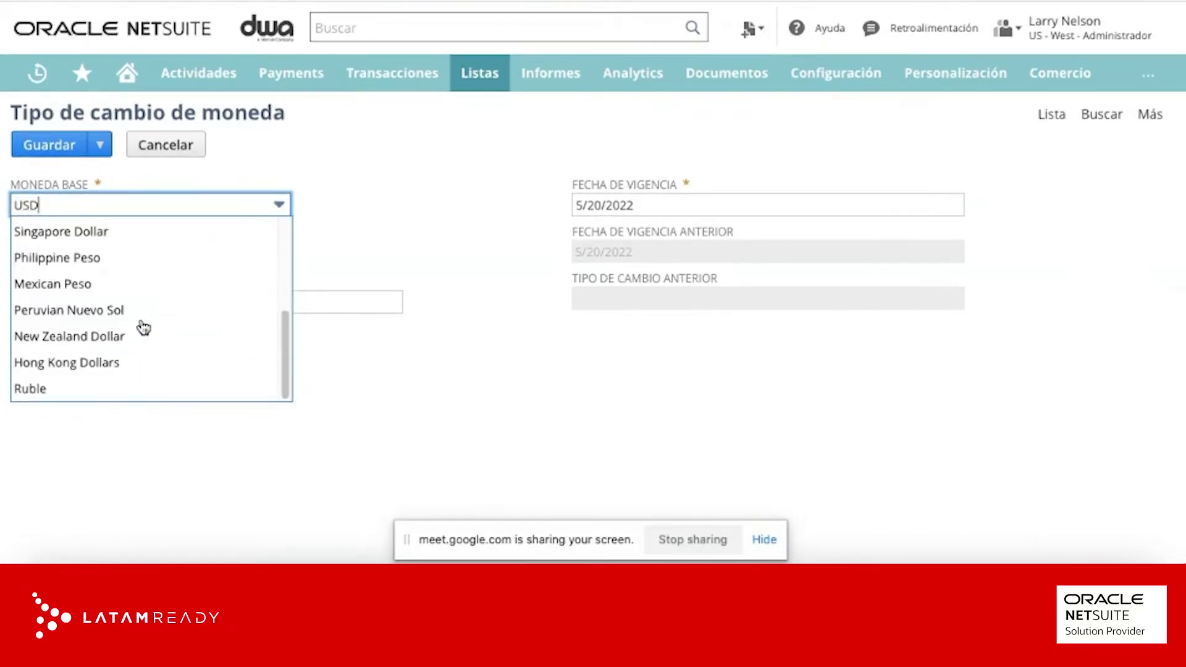
click(89, 282)
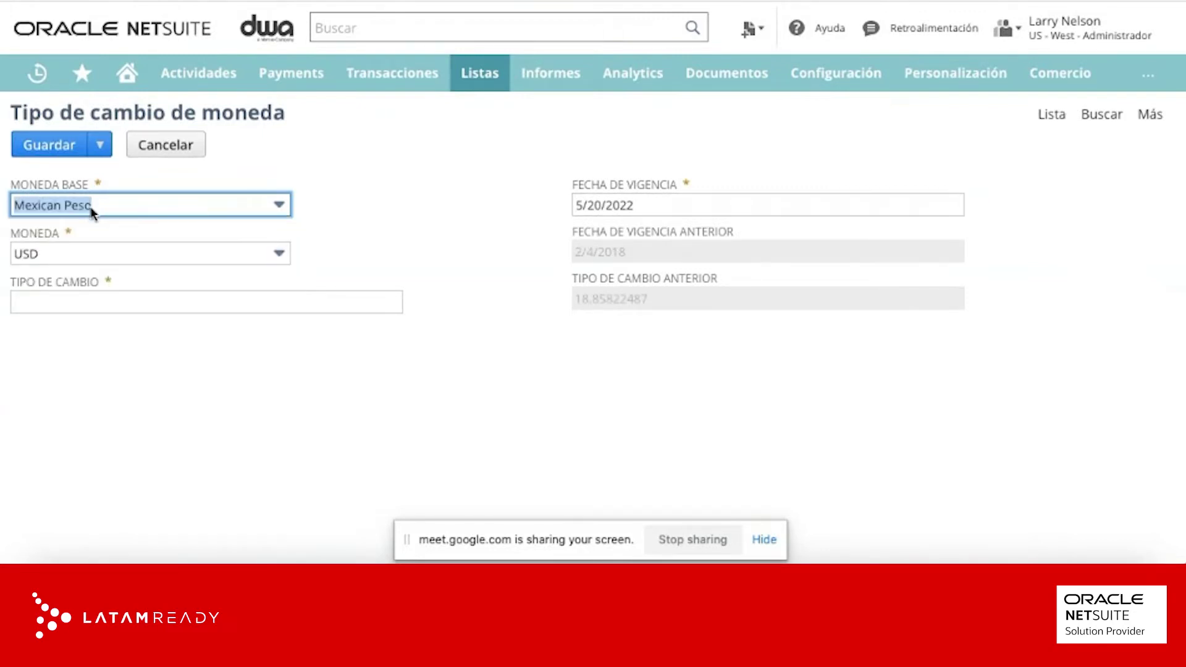
click(71, 304)
text(25)
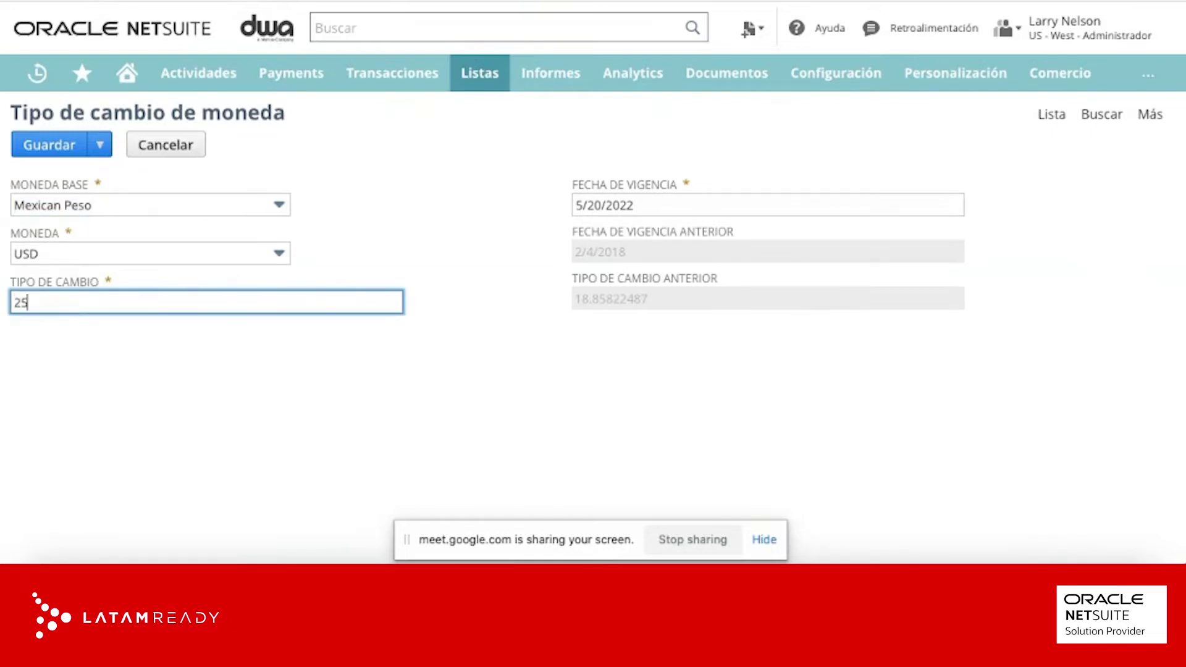
key(Tab)
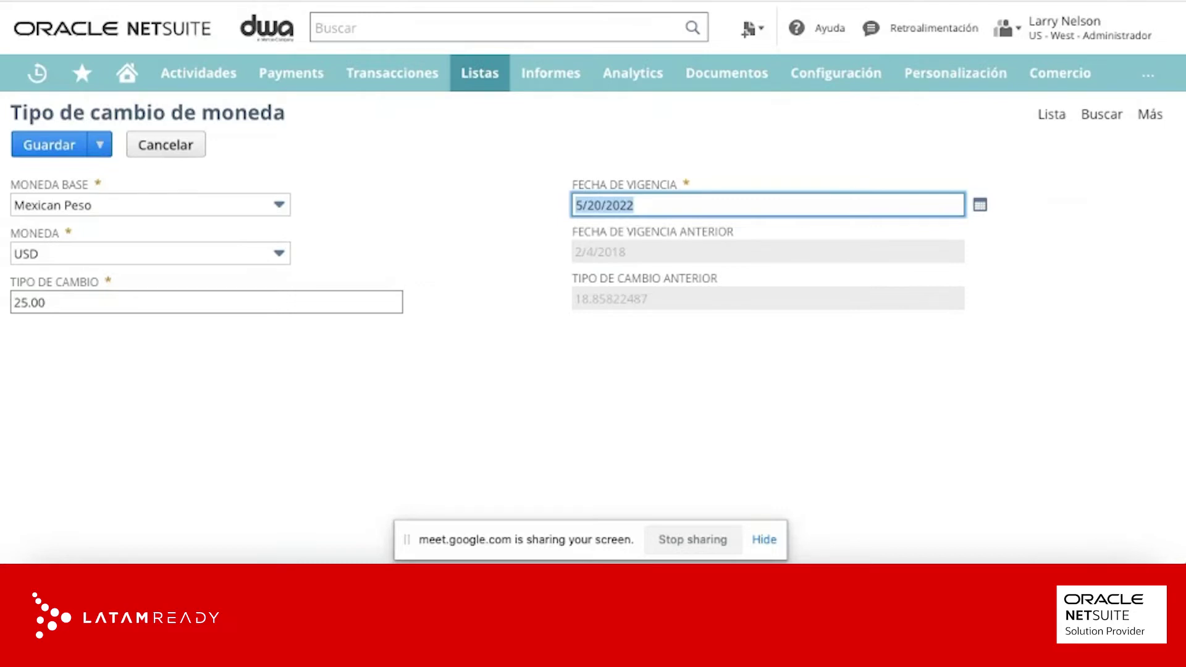
Change the new rate's base currency to USD and its currency to Mexican Peso, and enter an exchange rate of 0.004.
click(125, 207)
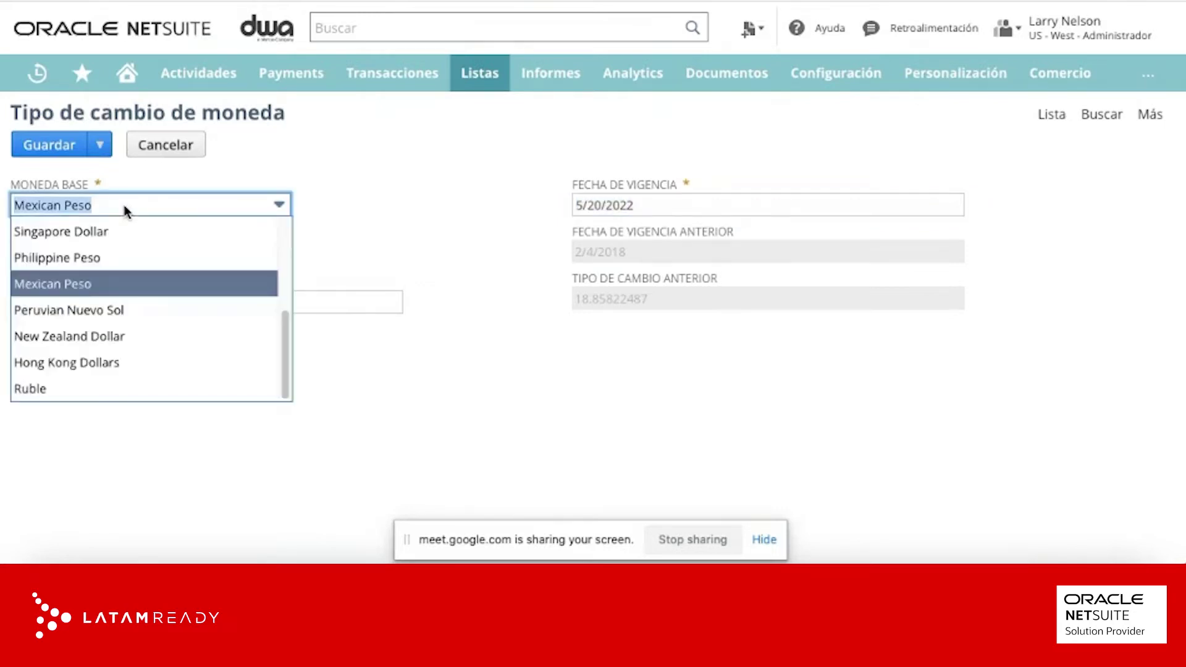
scroll(127, 294, up, 5)
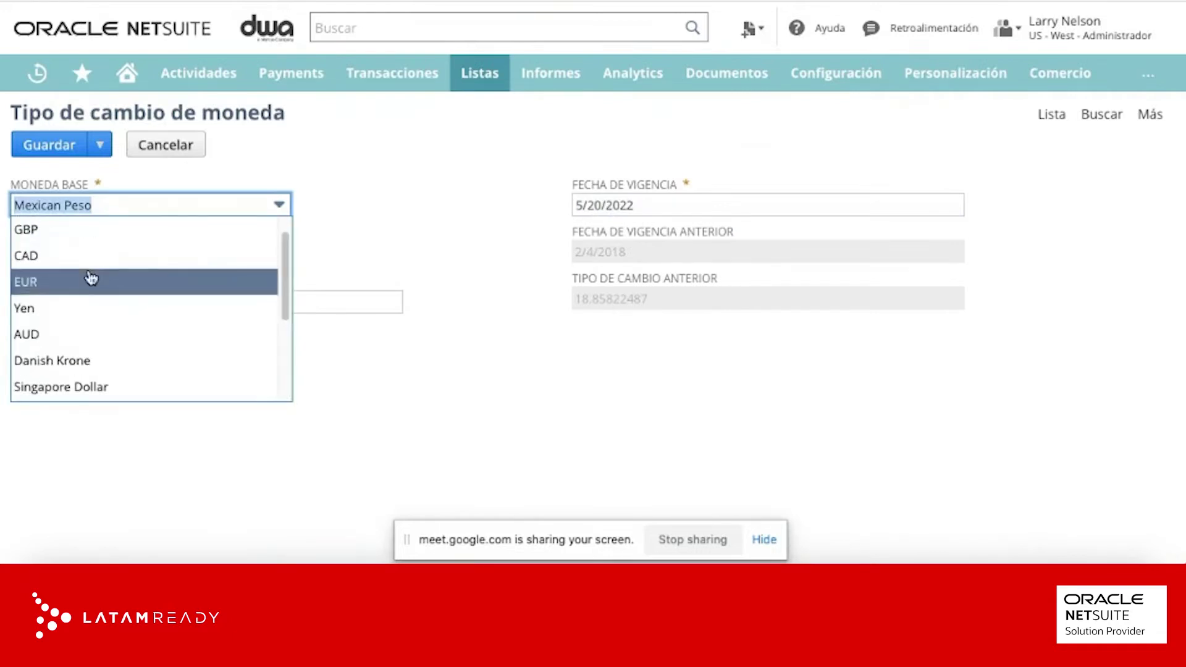
click(62, 231)
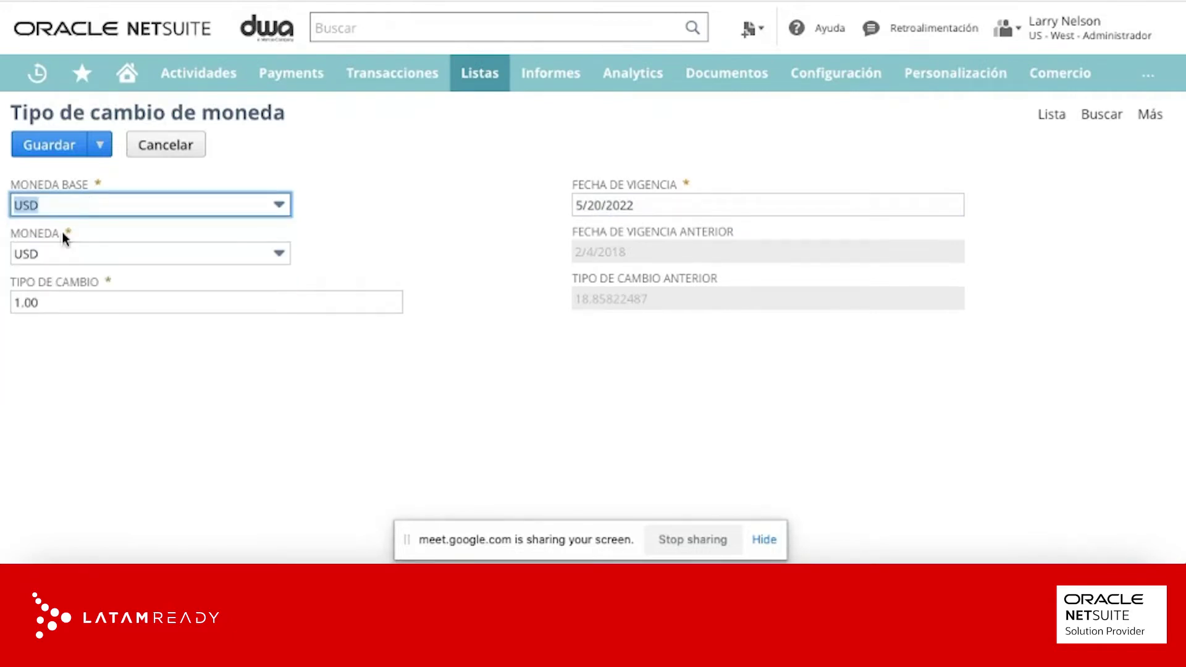
click(104, 254)
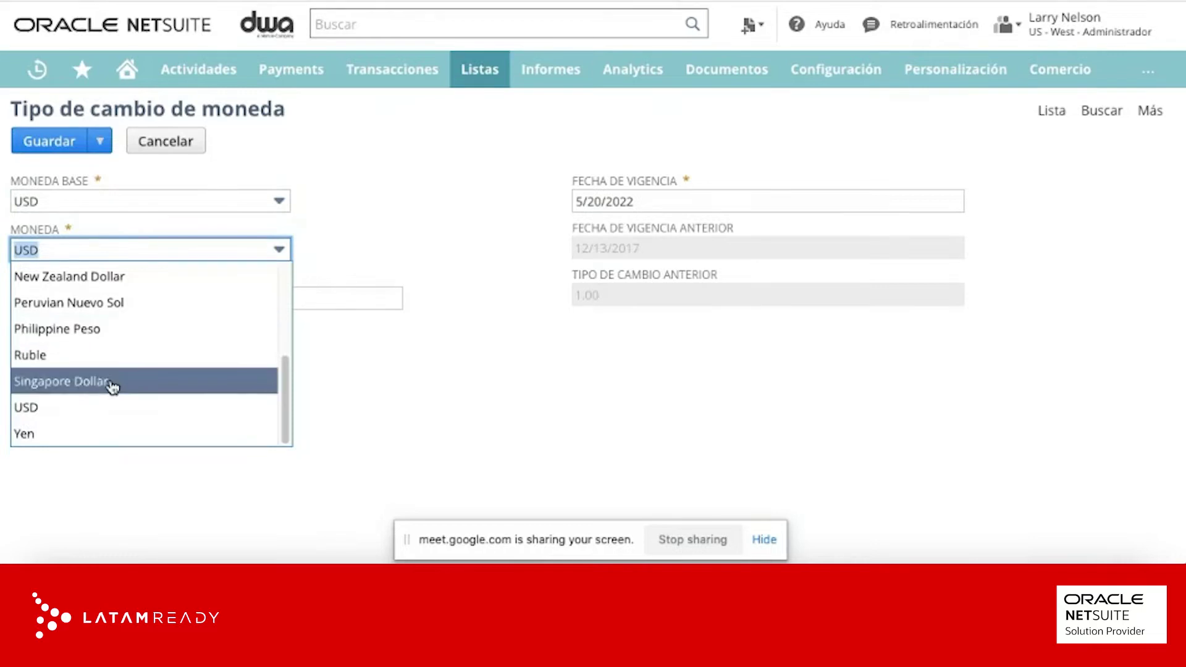
scroll(111, 385, up, 1)
scroll(112, 386, up, 2)
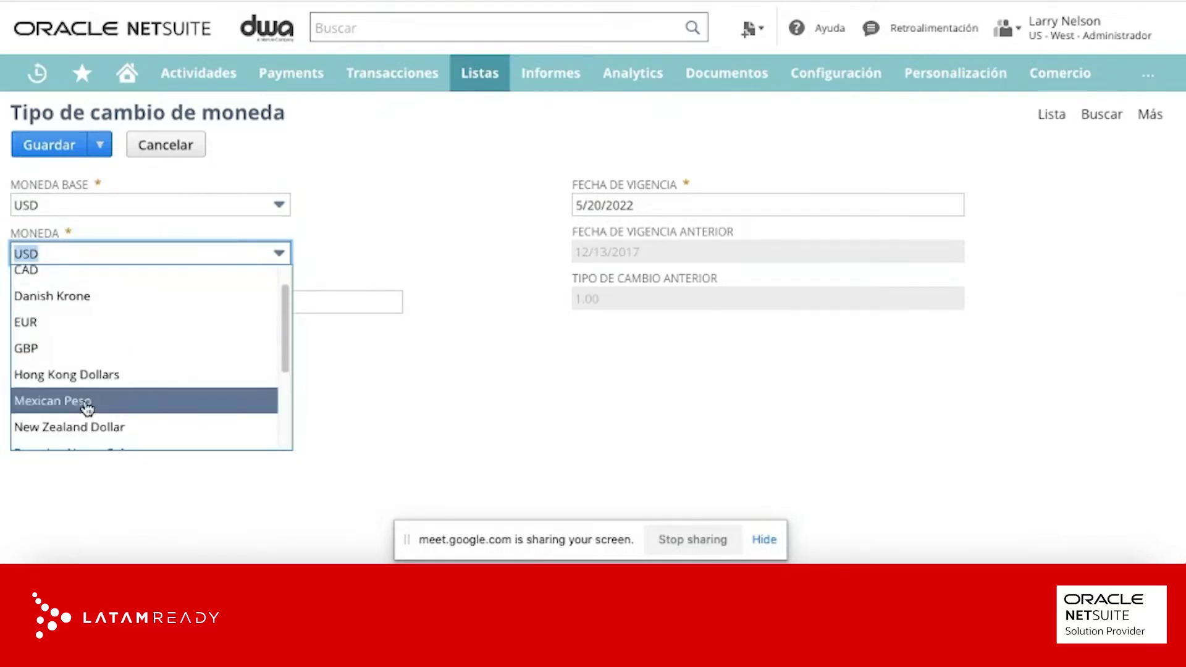
click(87, 401)
click(41, 302)
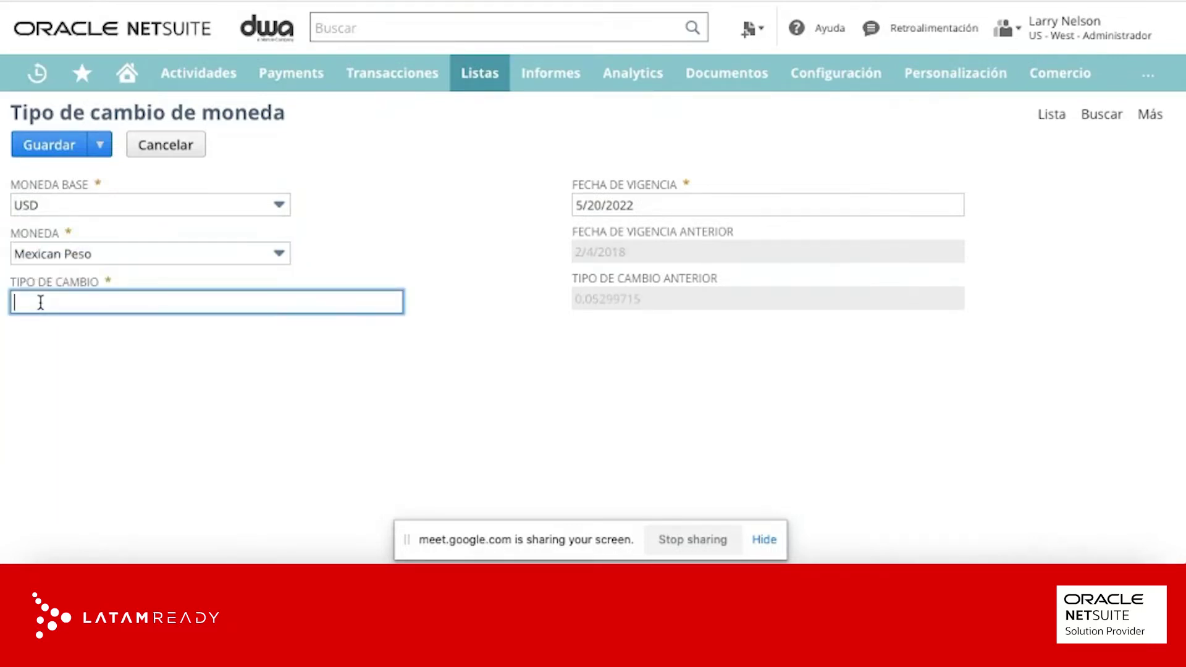
text(0.004)
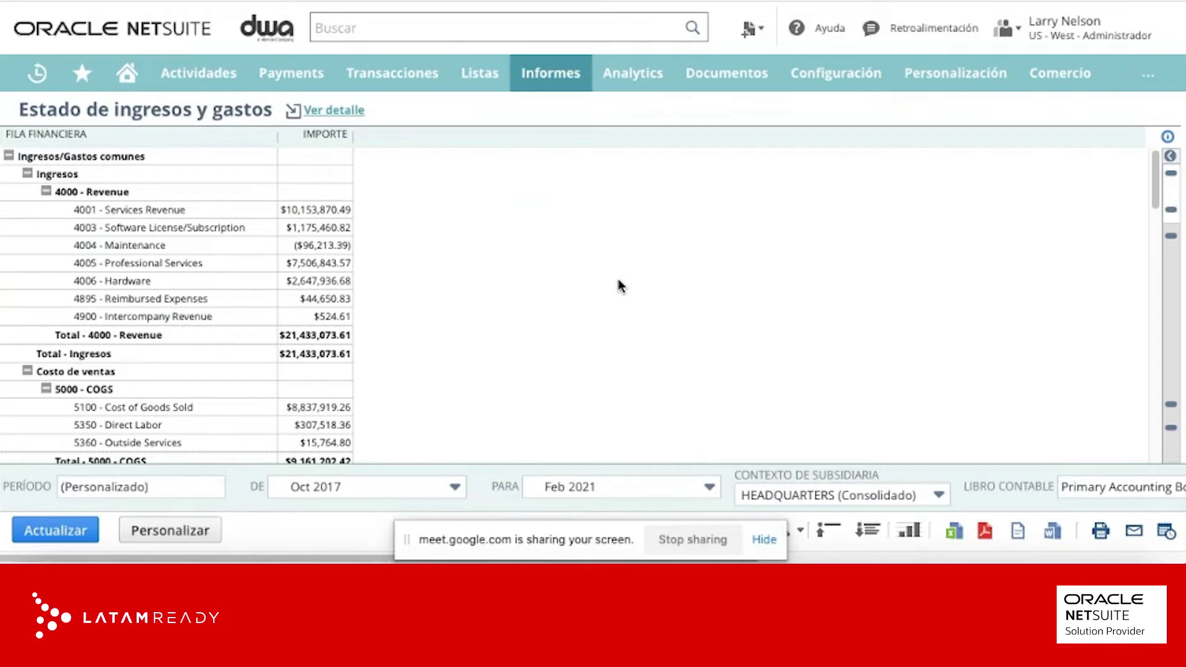
Break the income and expense statement into columns by subsidiary, refresh the report and review the revenue and cost amounts.
click(915, 558)
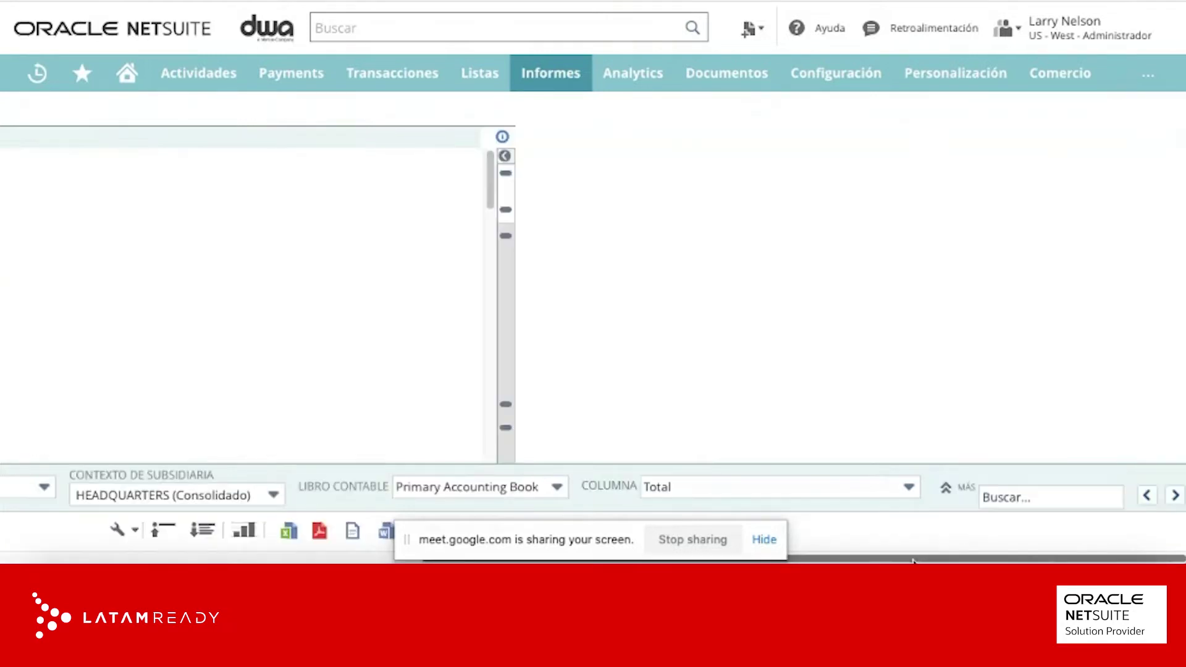
click(877, 489)
scroll(815, 434, down, 3)
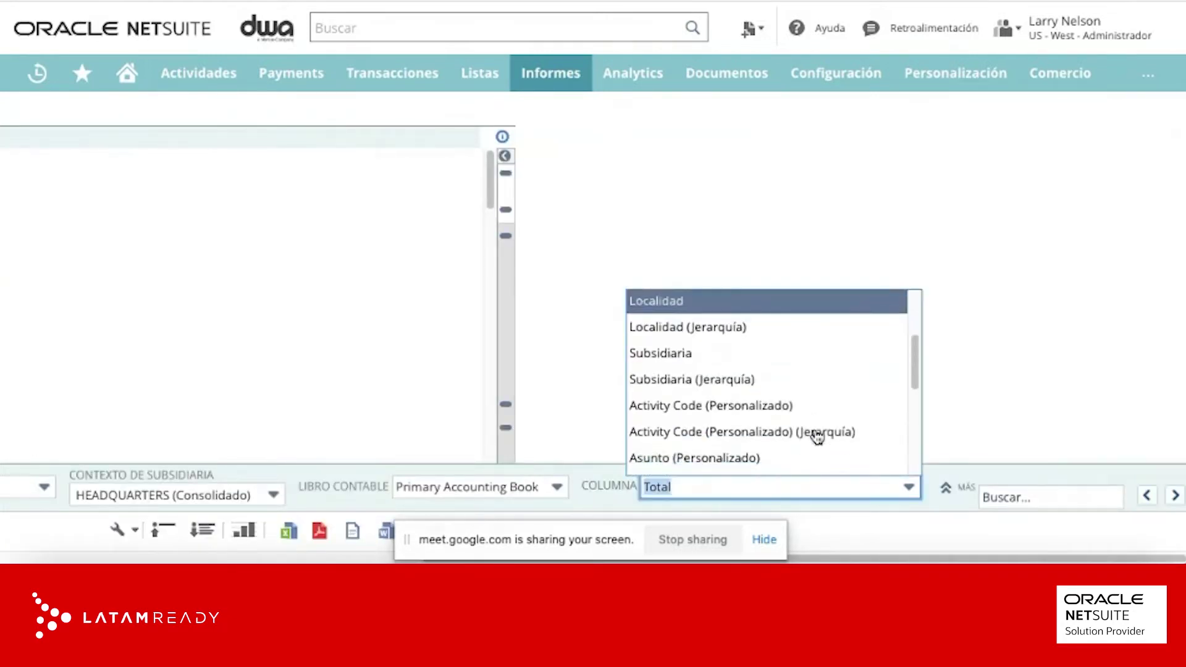
click(734, 371)
drag(938, 556, 92, 532)
click(78, 531)
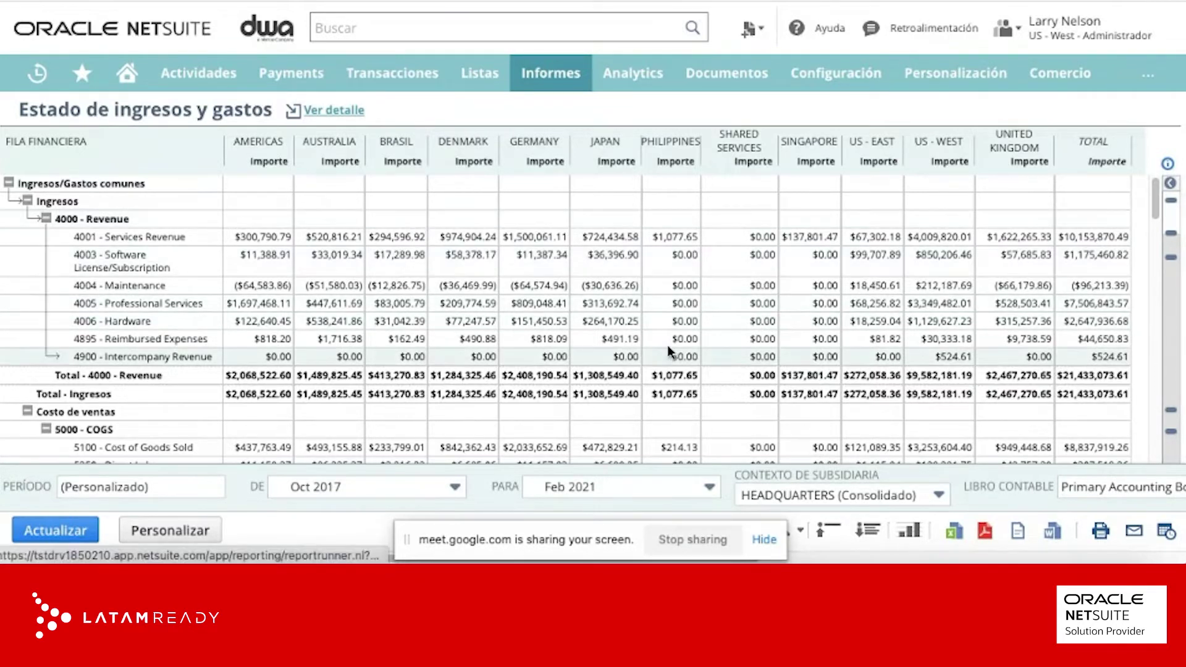
scroll(691, 363, down, 3)
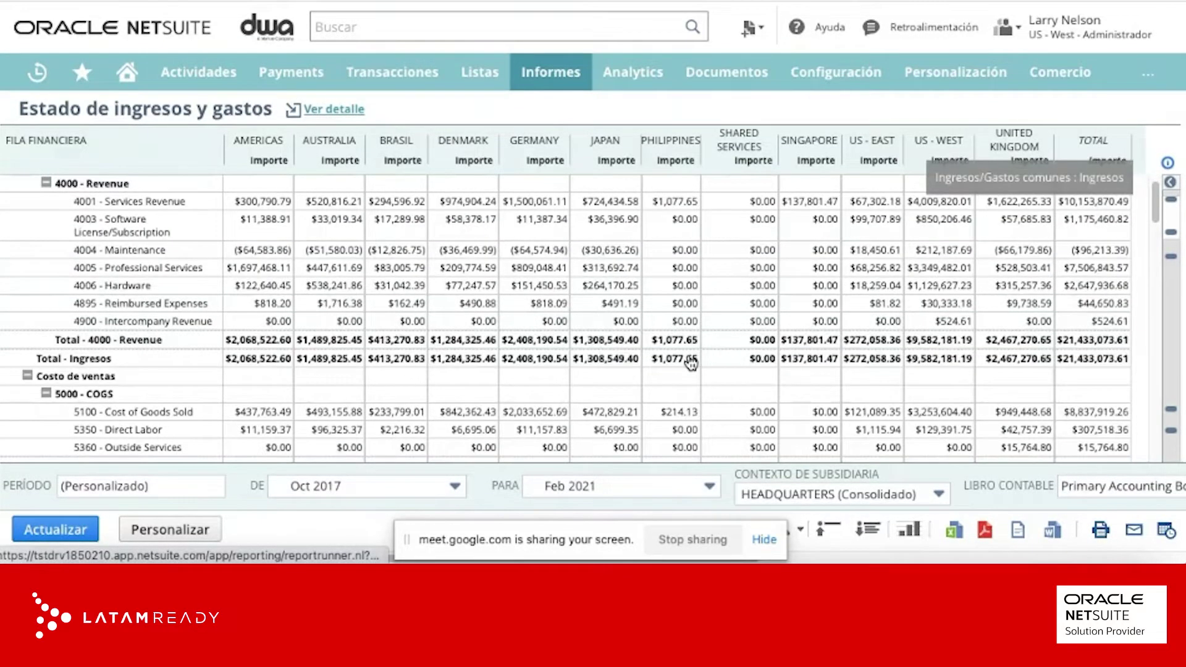
scroll(689, 357, up, 3)
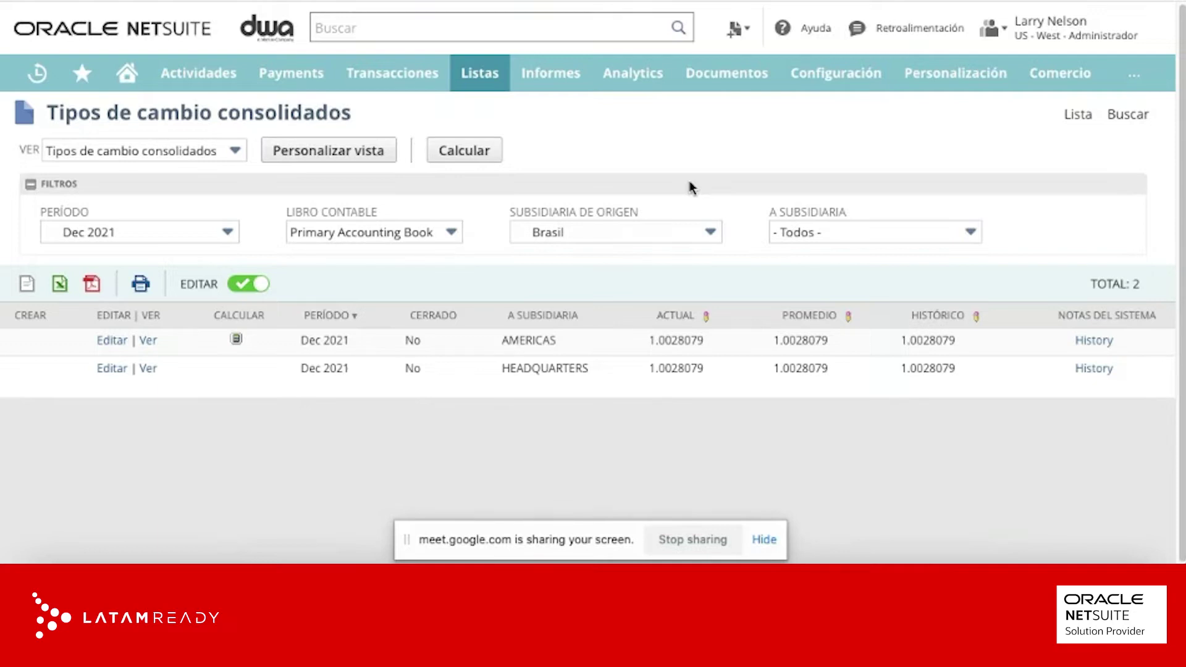
Filter the consolidated exchange rates by Mexico as the origin subsidiary and examine the destination subsidiaries.
click(642, 233)
click(602, 280)
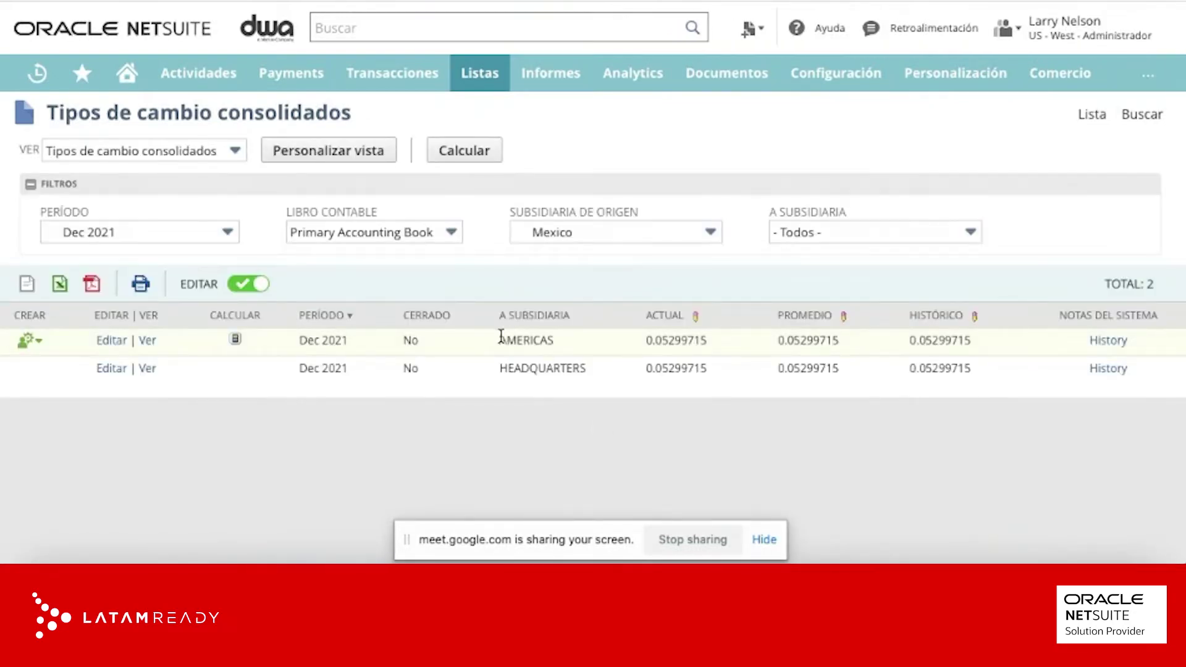
drag(500, 338, 577, 364)
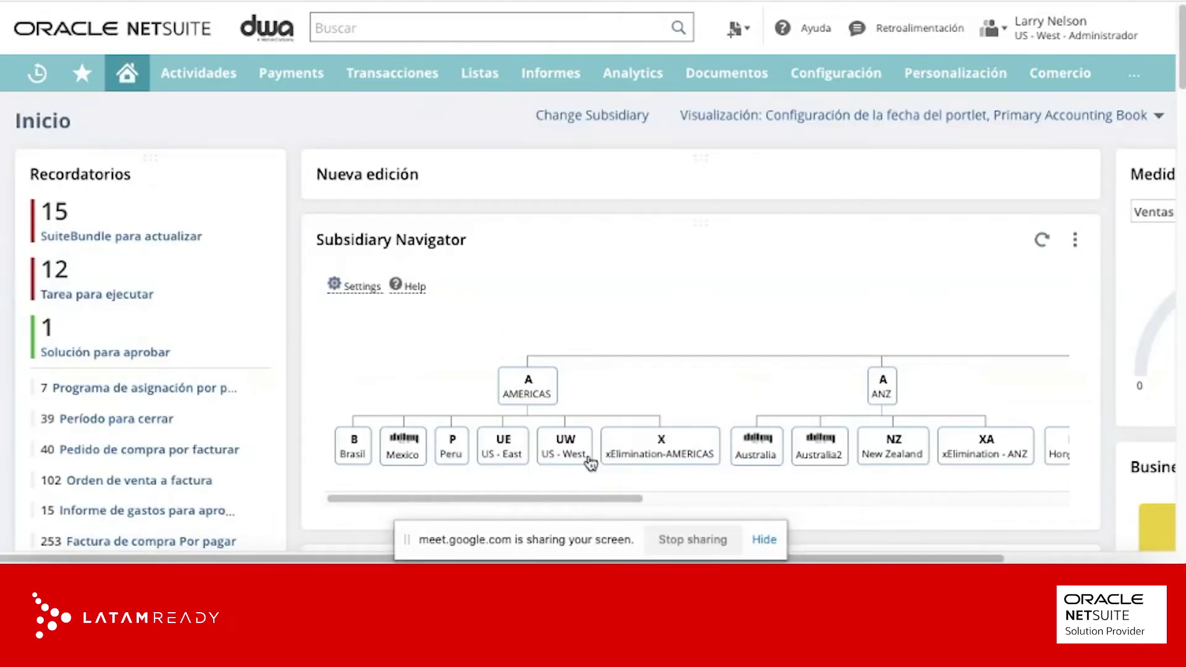
Examine the subsidiary hierarchy in the Subsidiary Navigator, from Mexico and AMERICAS across to HEADQUARTERS.
mouse_move(403, 455)
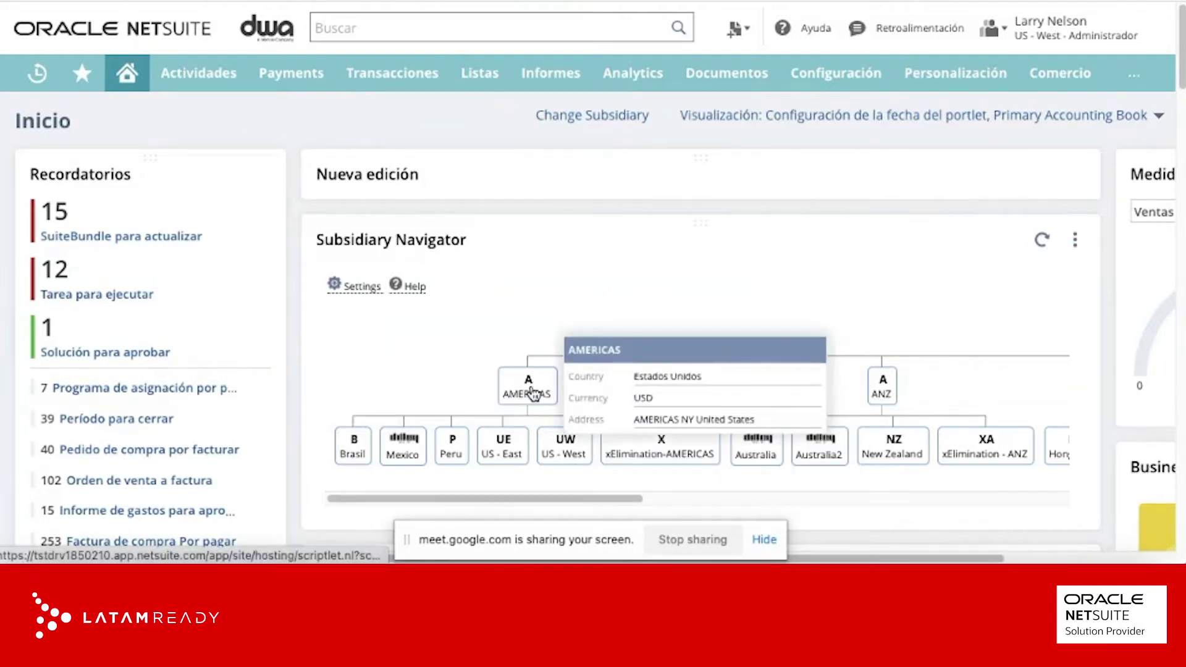
drag(558, 498, 754, 498)
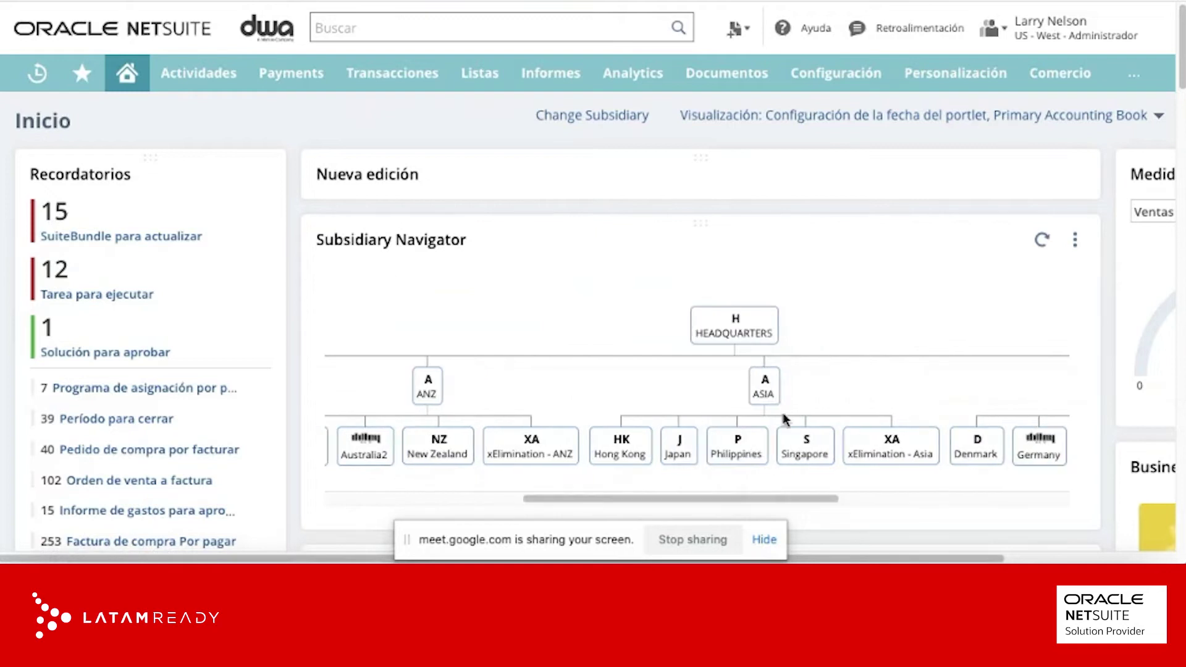
mouse_move(732, 335)
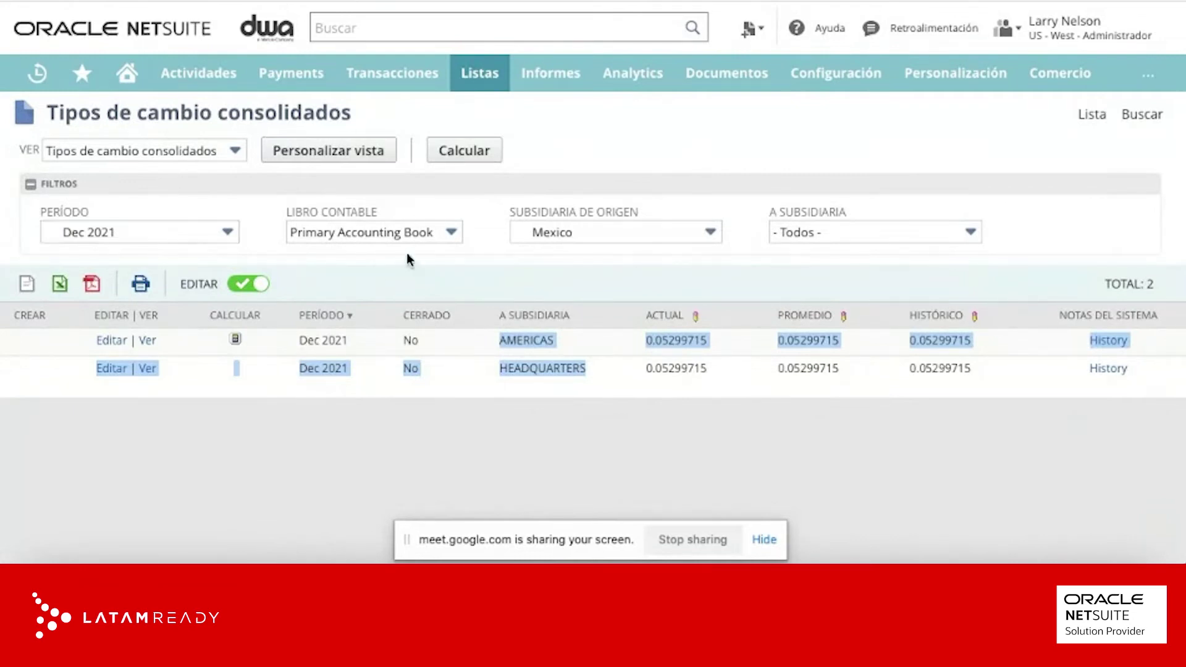
Check the accounting book filter options and examine the current, average and historical consolidated rates from Mexico to AMERICAS and HEADQUARTERS.
click(351, 232)
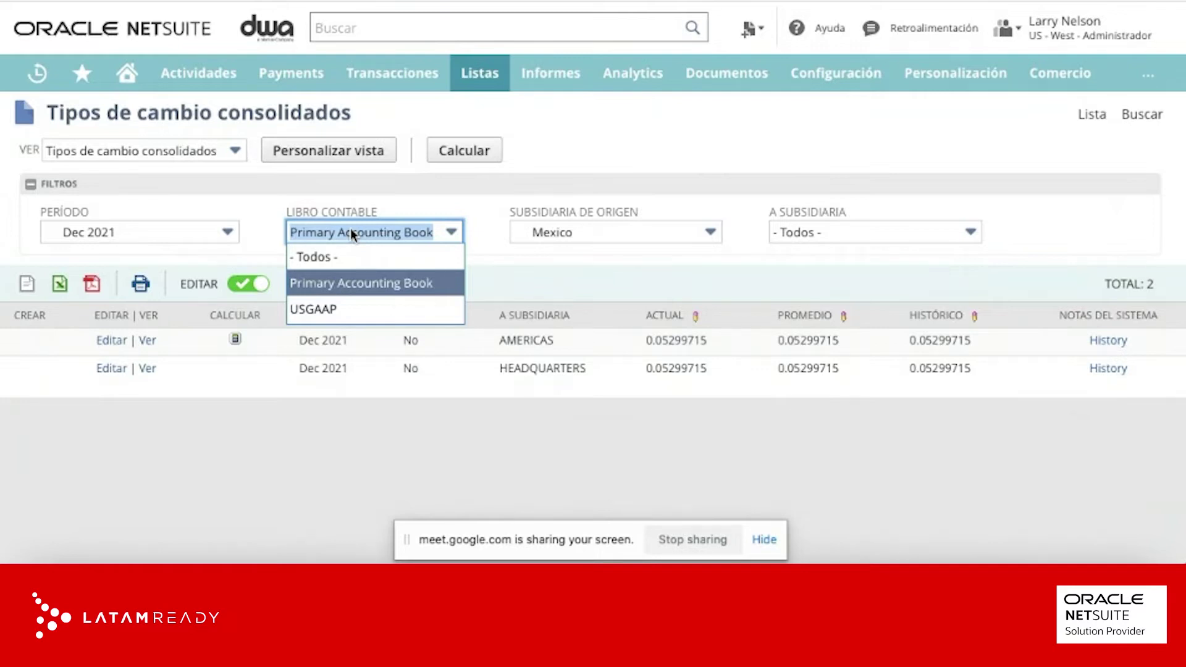
click(670, 478)
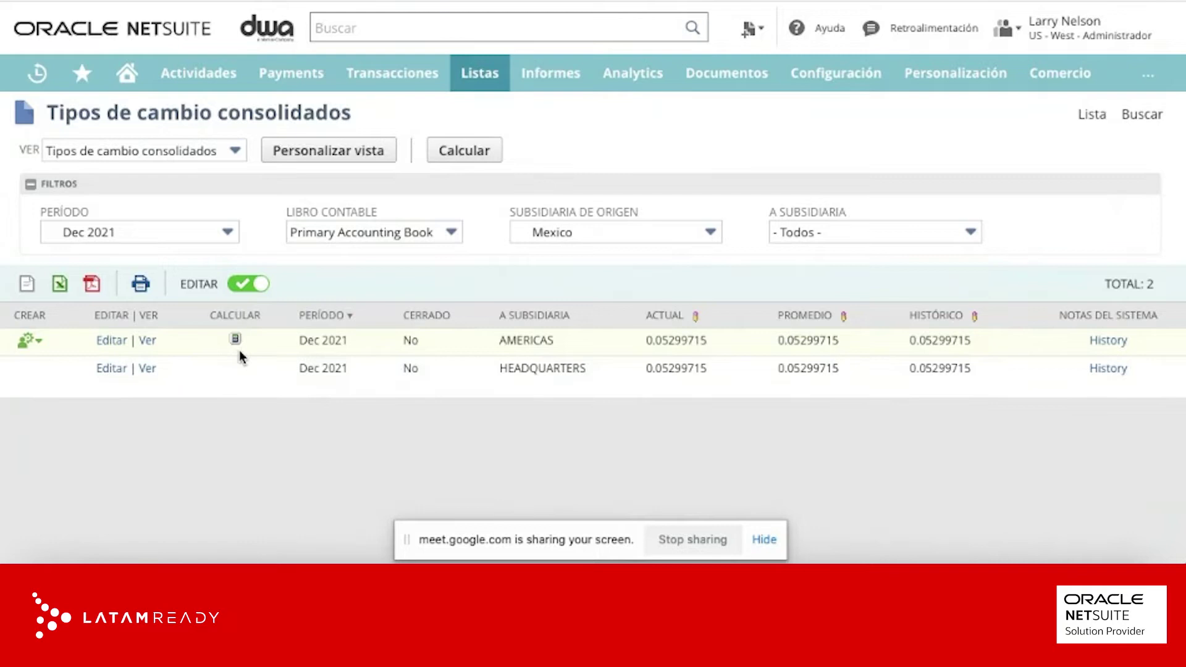
click(791, 345)
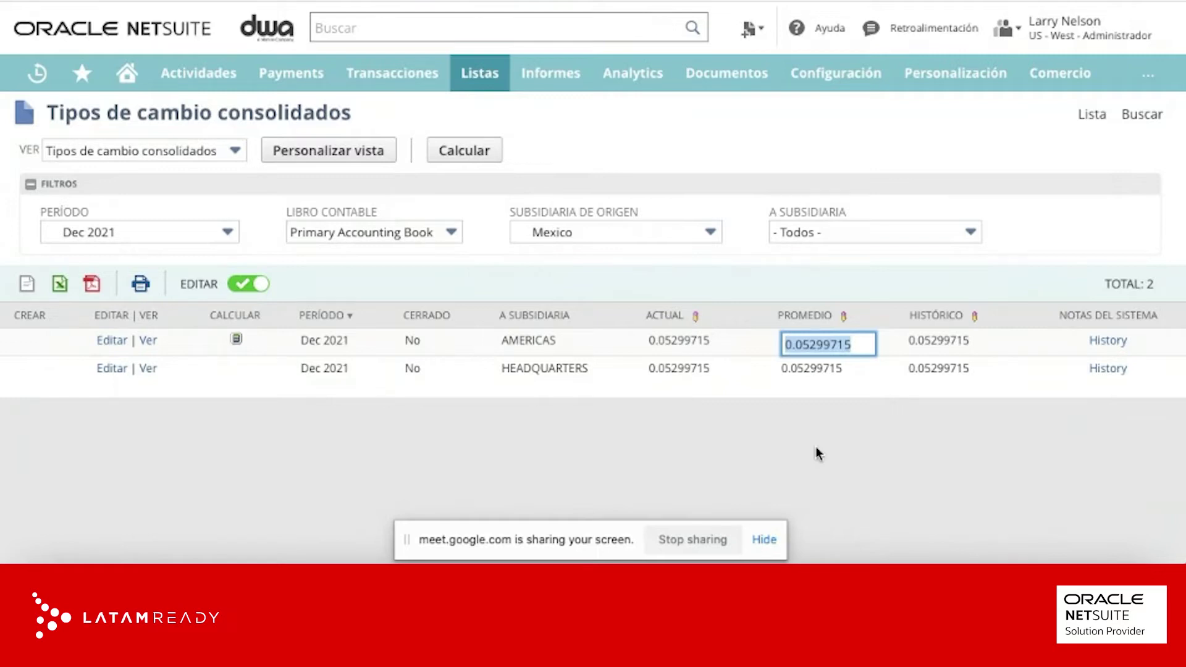
double_click(825, 343)
click(665, 345)
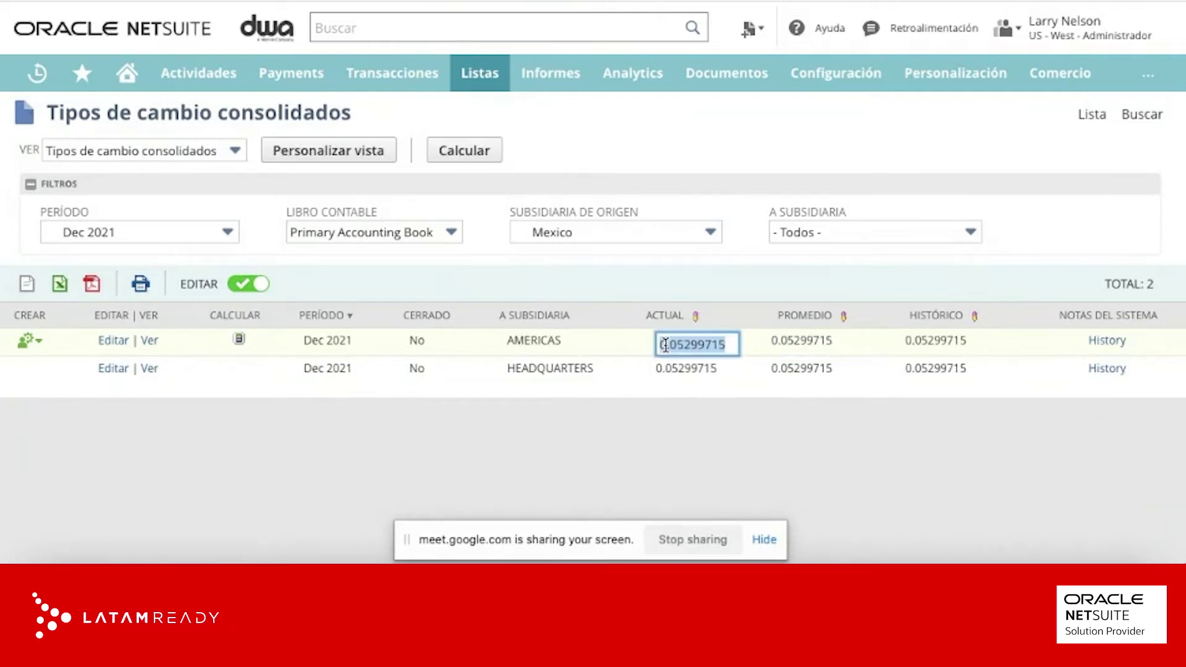
click(948, 344)
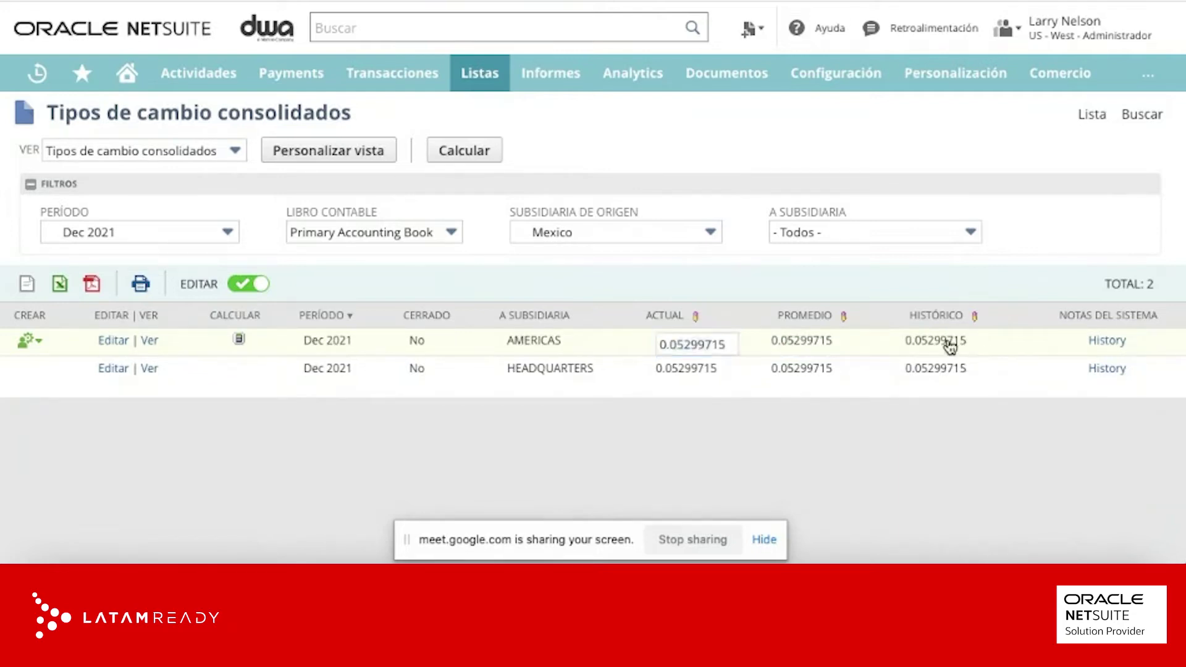
click(817, 344)
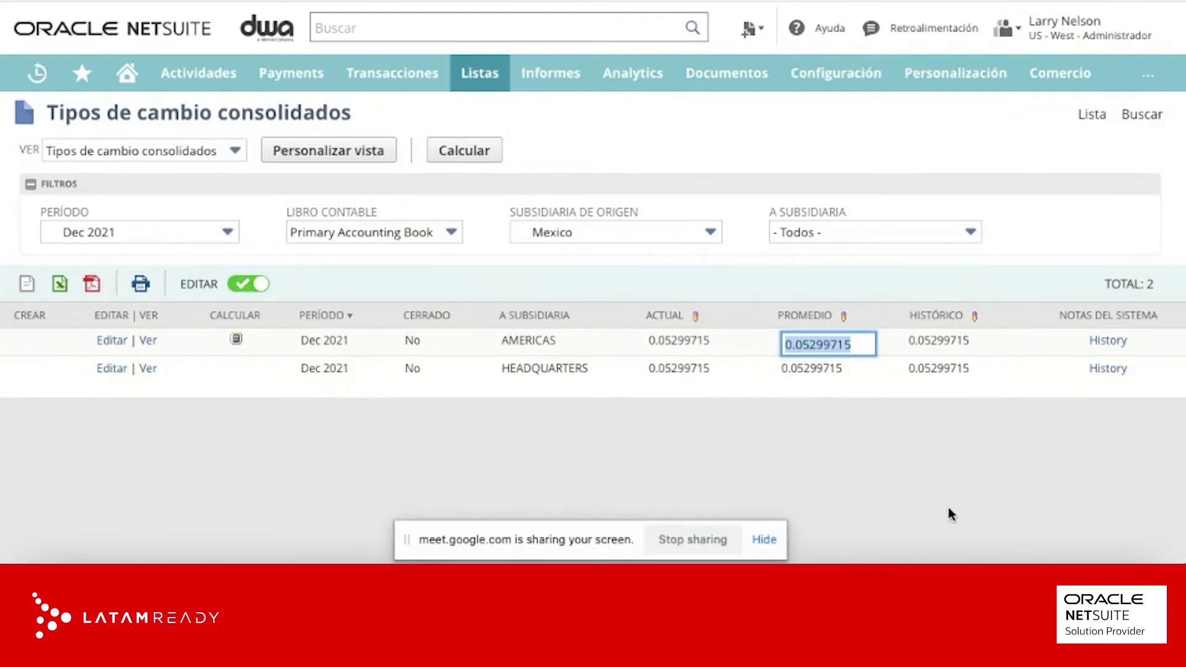
click(686, 342)
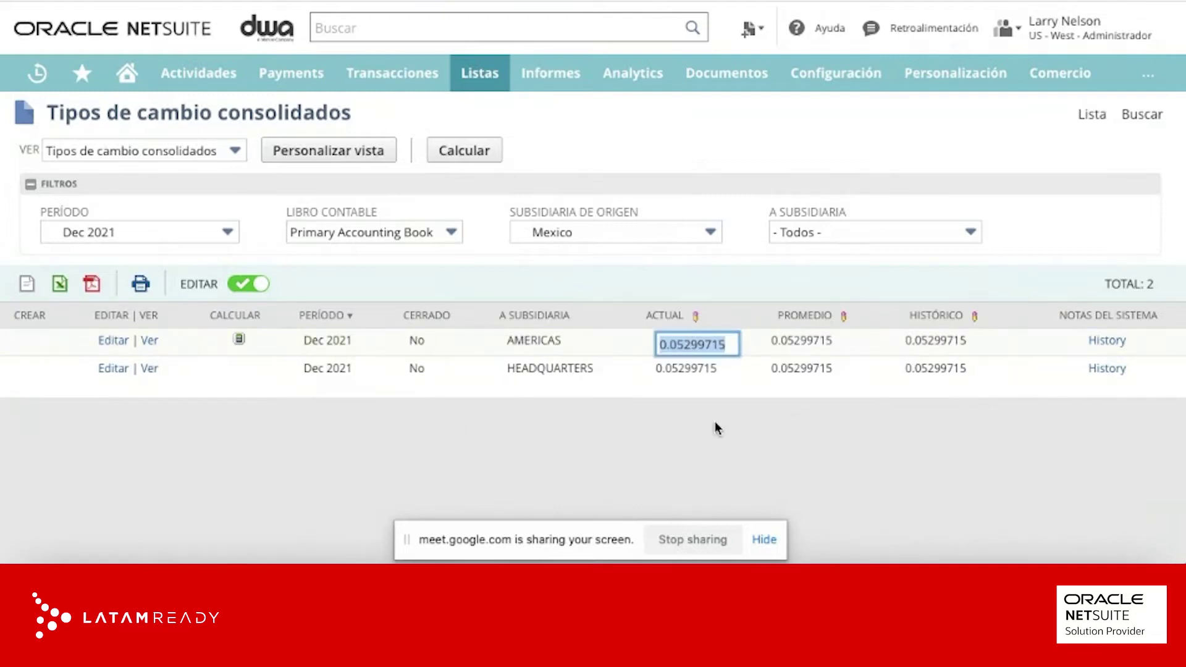
click(929, 346)
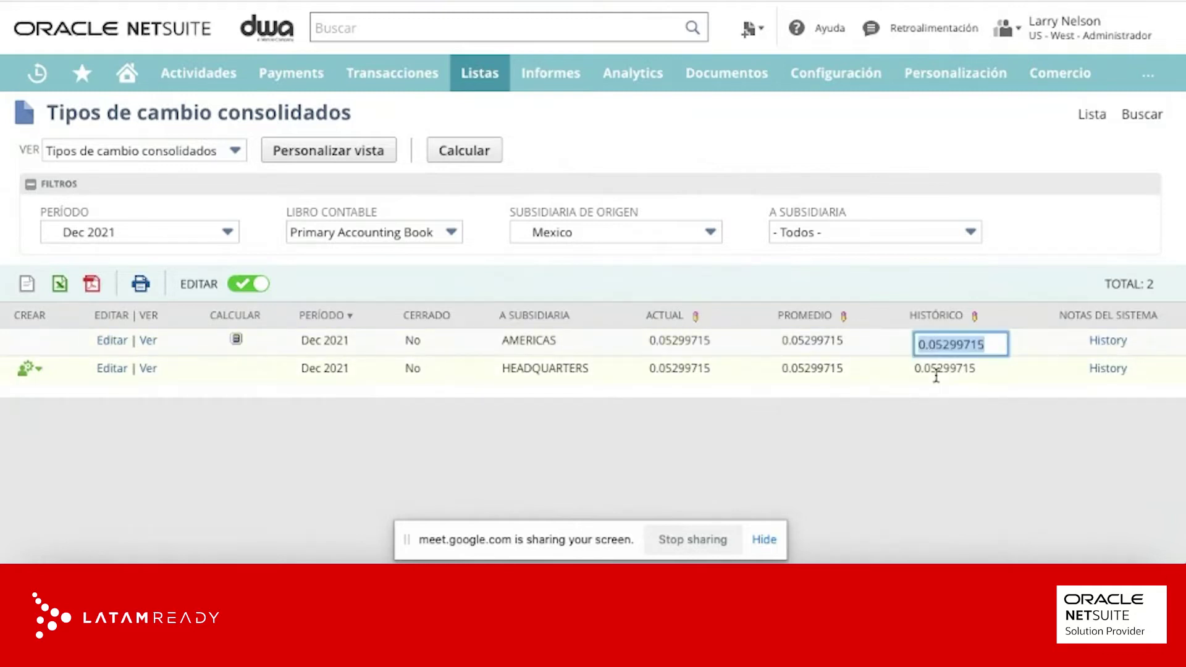
mouse_move(937, 377)
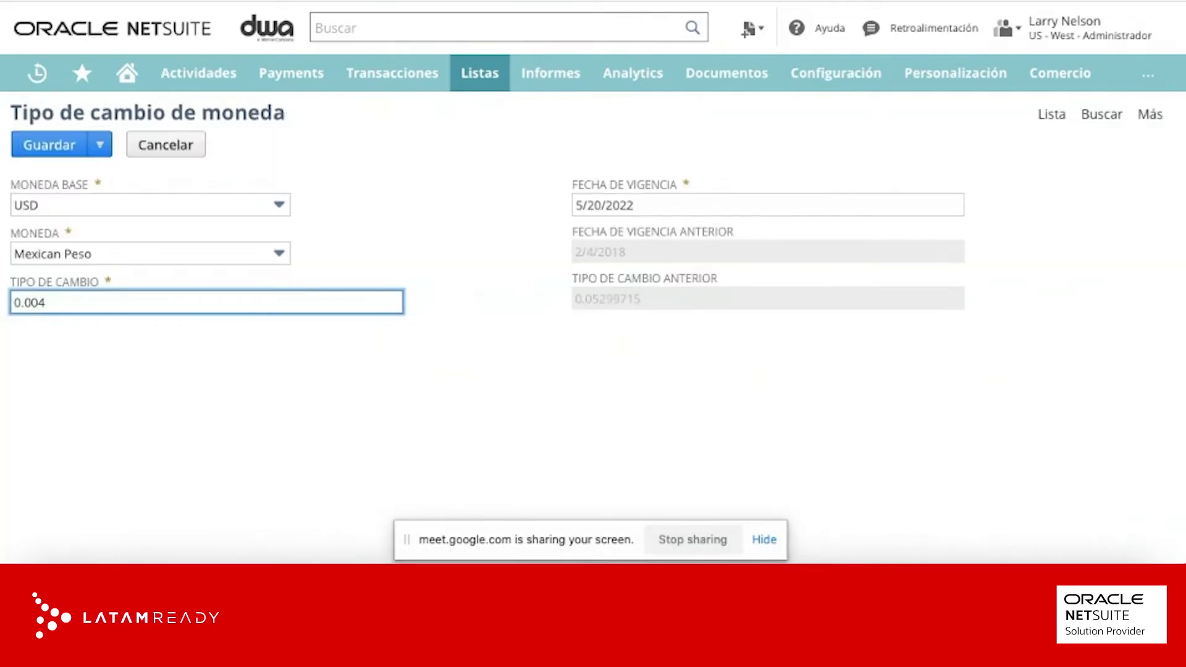
Set the effective date of the USD to Mexican Peso exchange rate to 5/31/2022 and compare it with the consolidated current and historical rates.
click(979, 204)
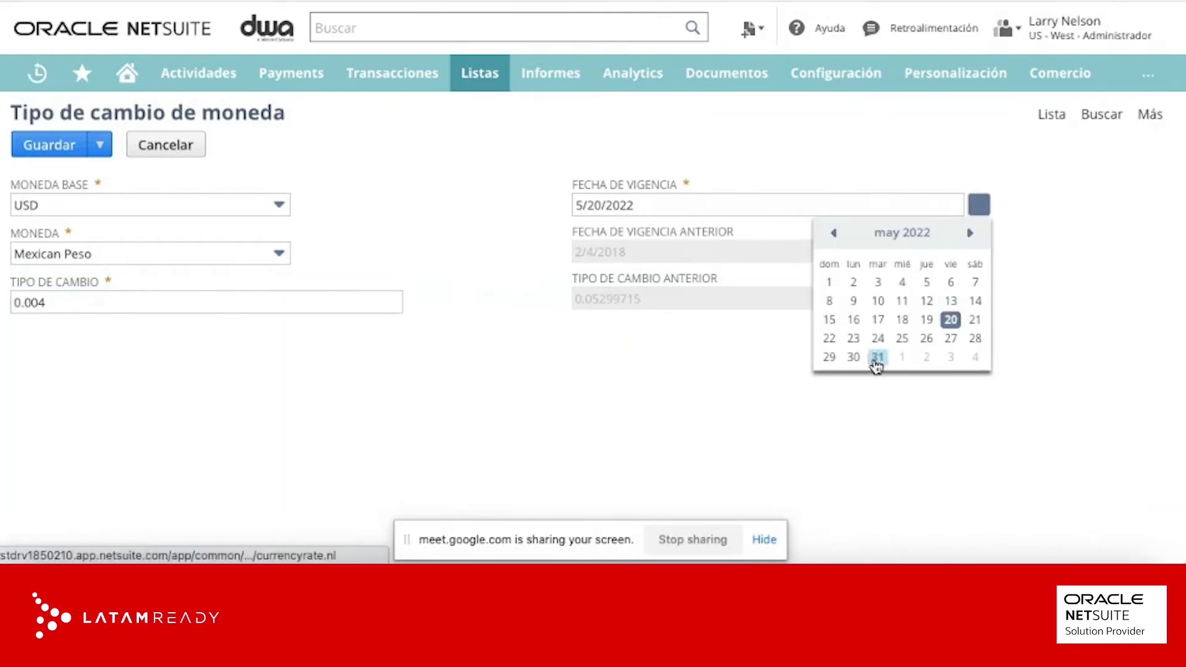
click(877, 359)
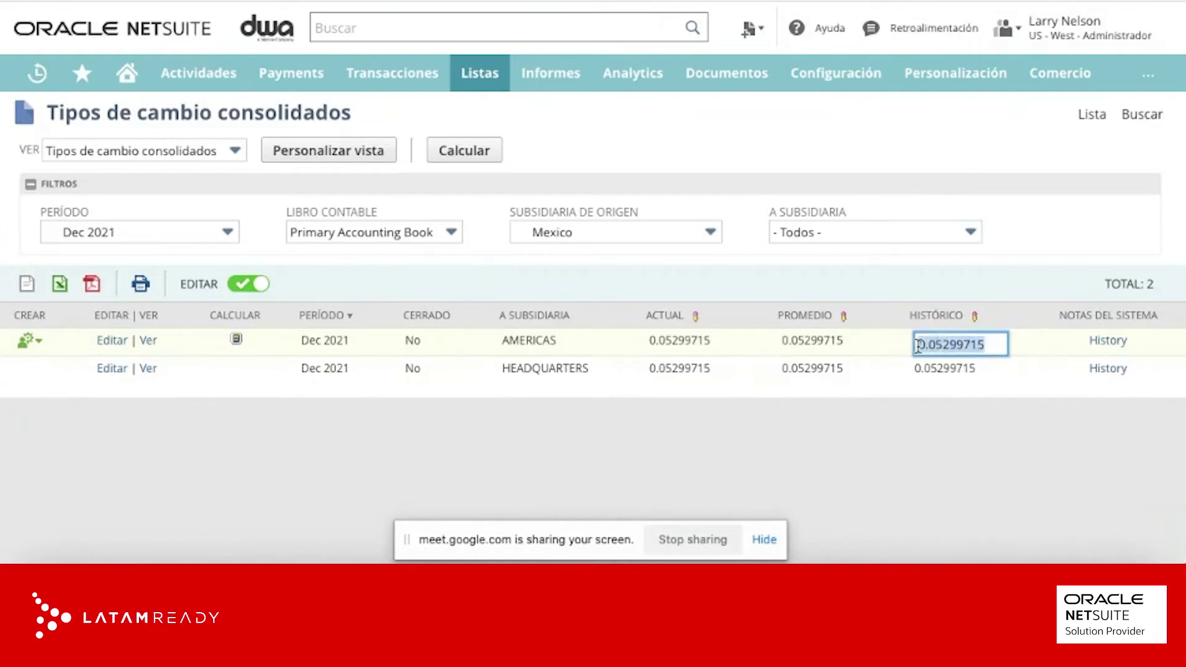
click(670, 340)
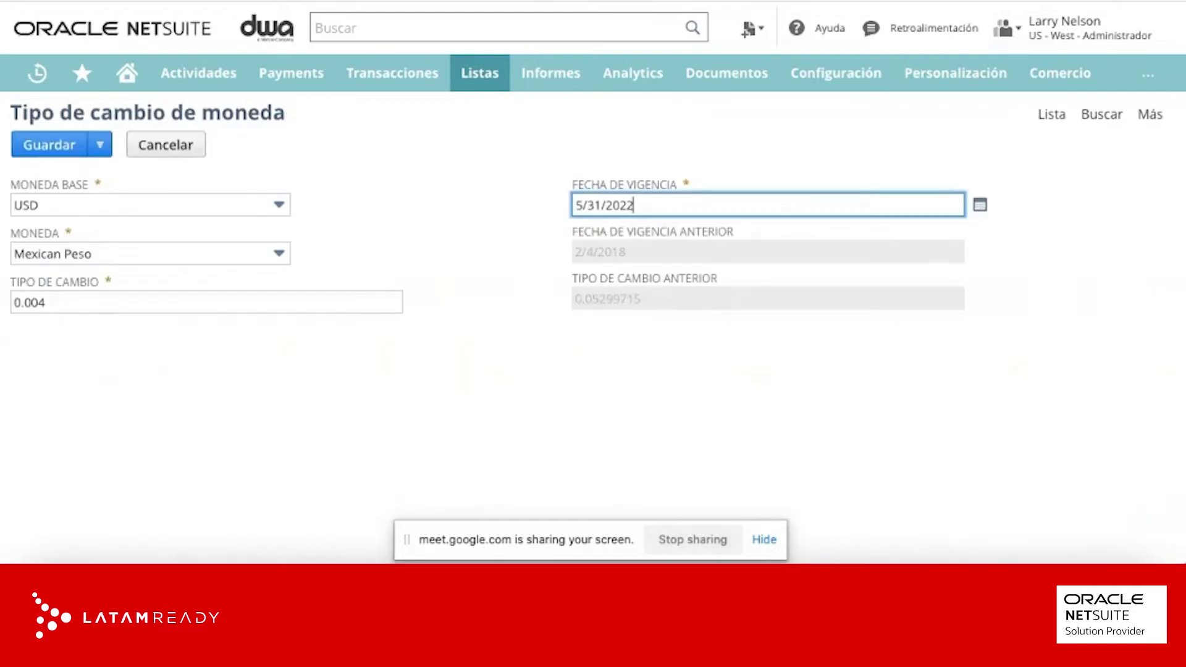
drag(646, 206, 592, 205)
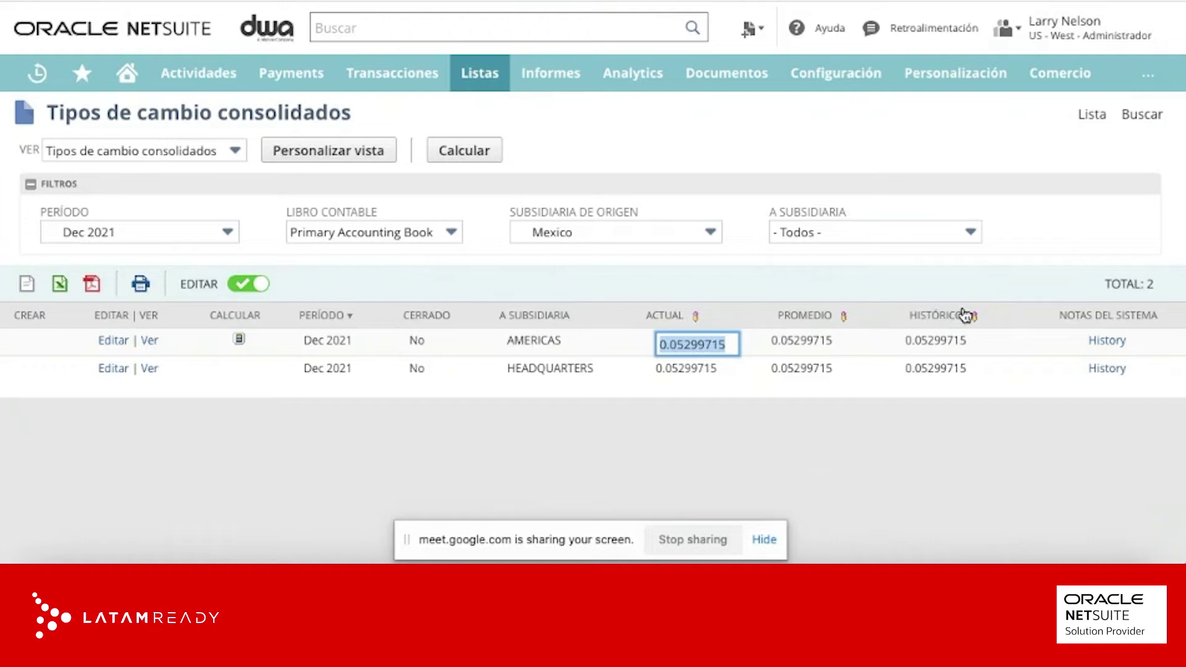
click(933, 344)
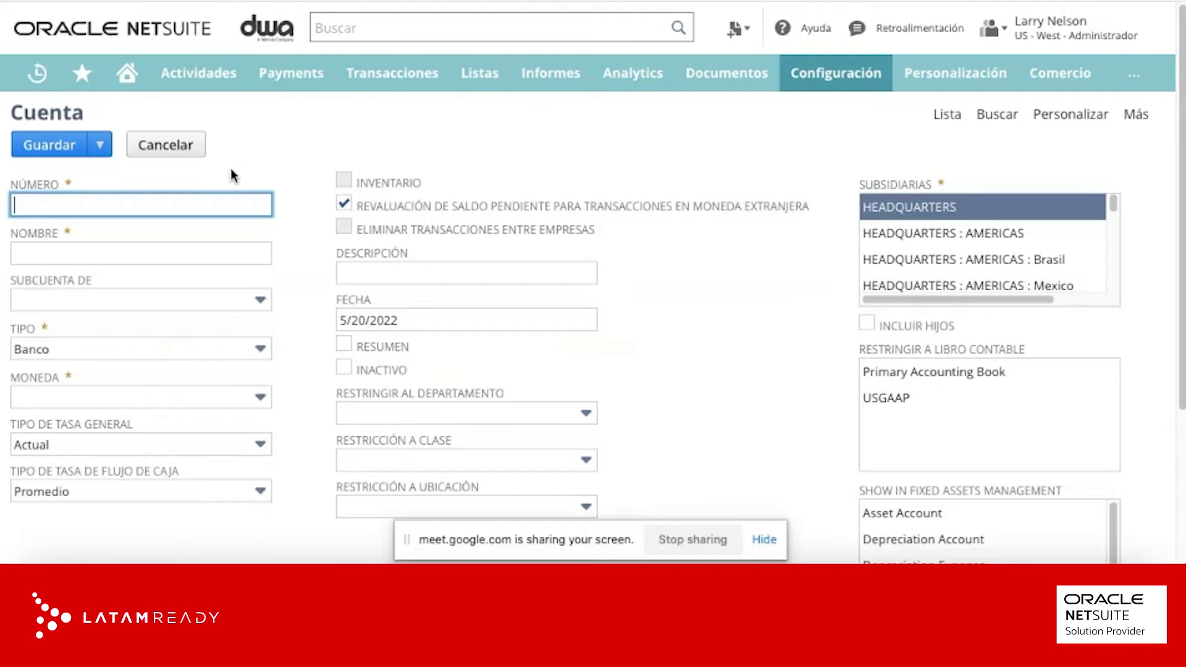
Try the new account's type as Otros activos circulantes and as Ingresos to check the default general and cash flow rate types.
scroll(290, 299, down, 1)
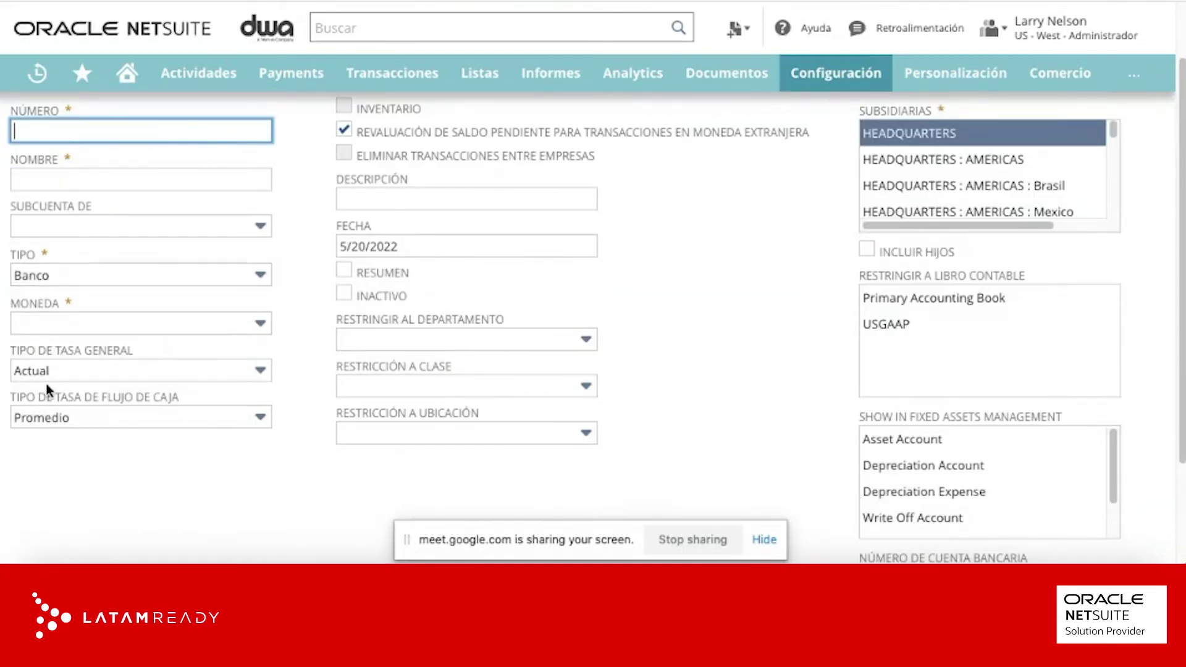
click(84, 284)
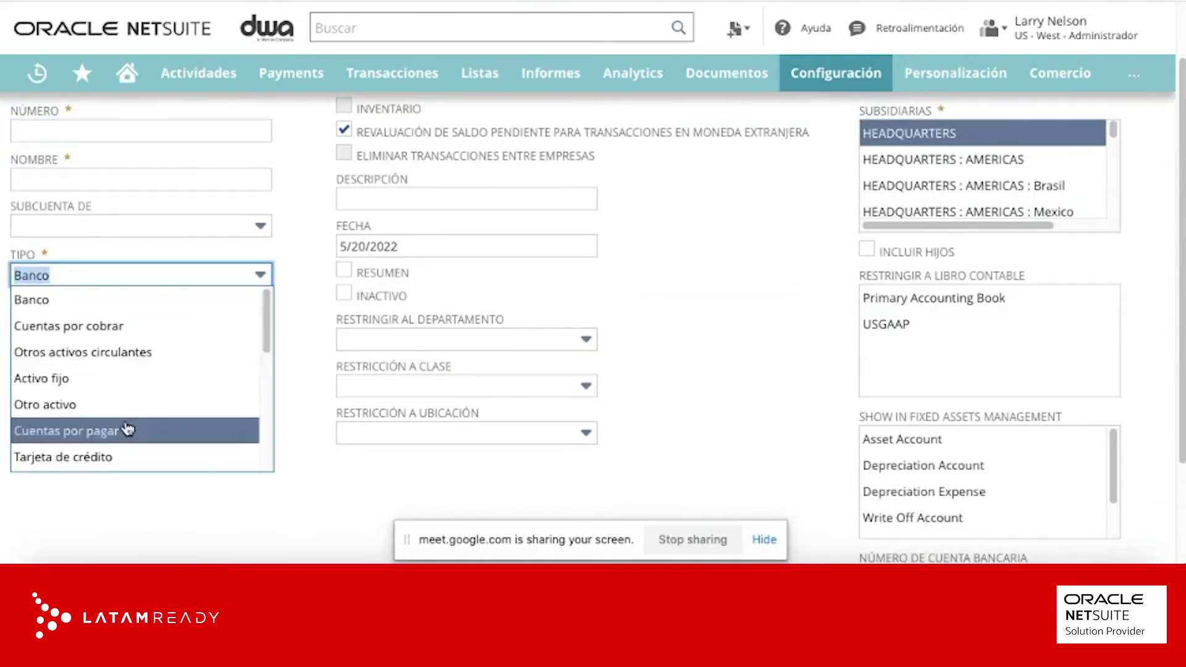
scroll(124, 426, down, 1)
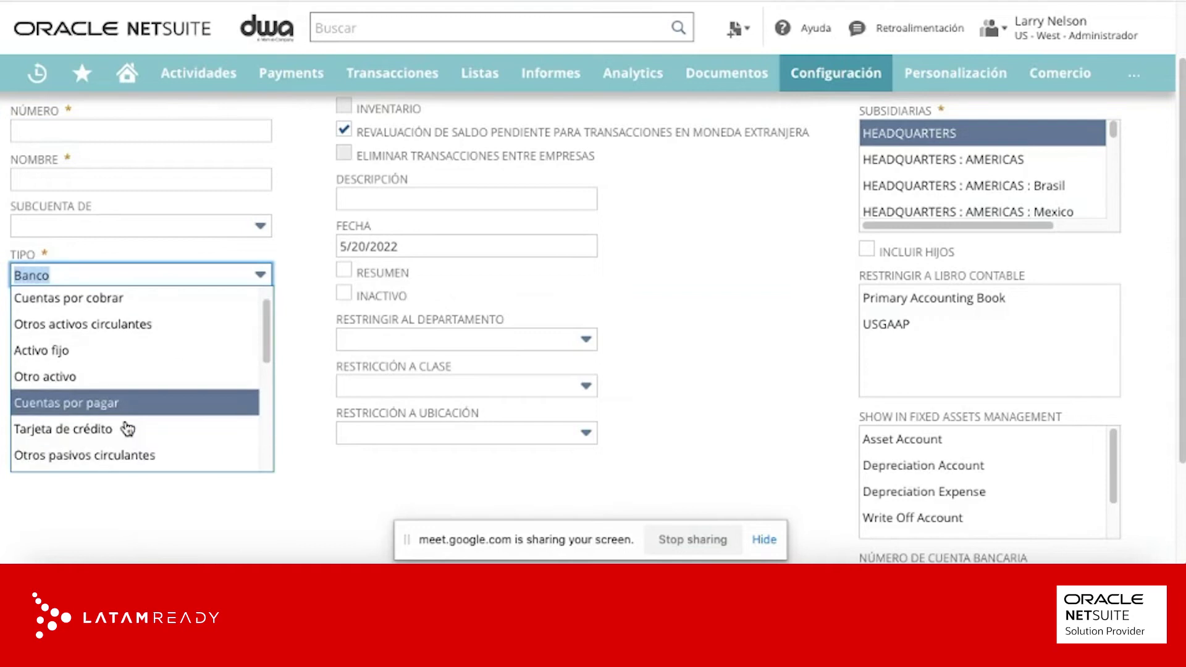
click(90, 324)
click(140, 277)
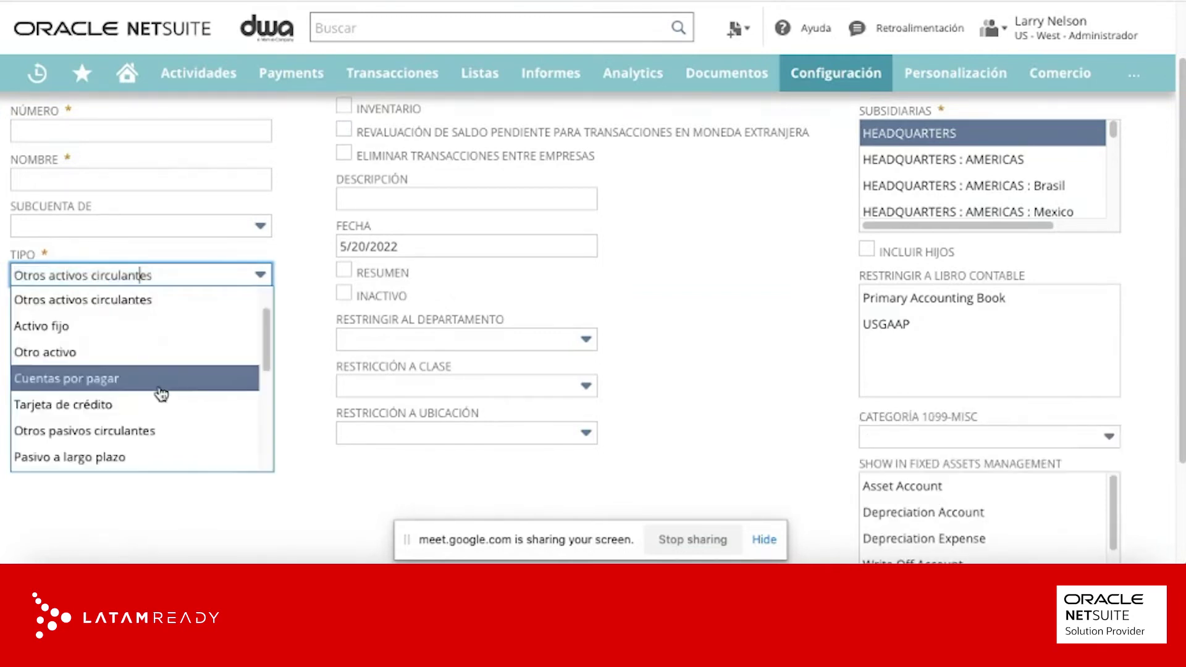
scroll(157, 392, down, 3)
key(Return)
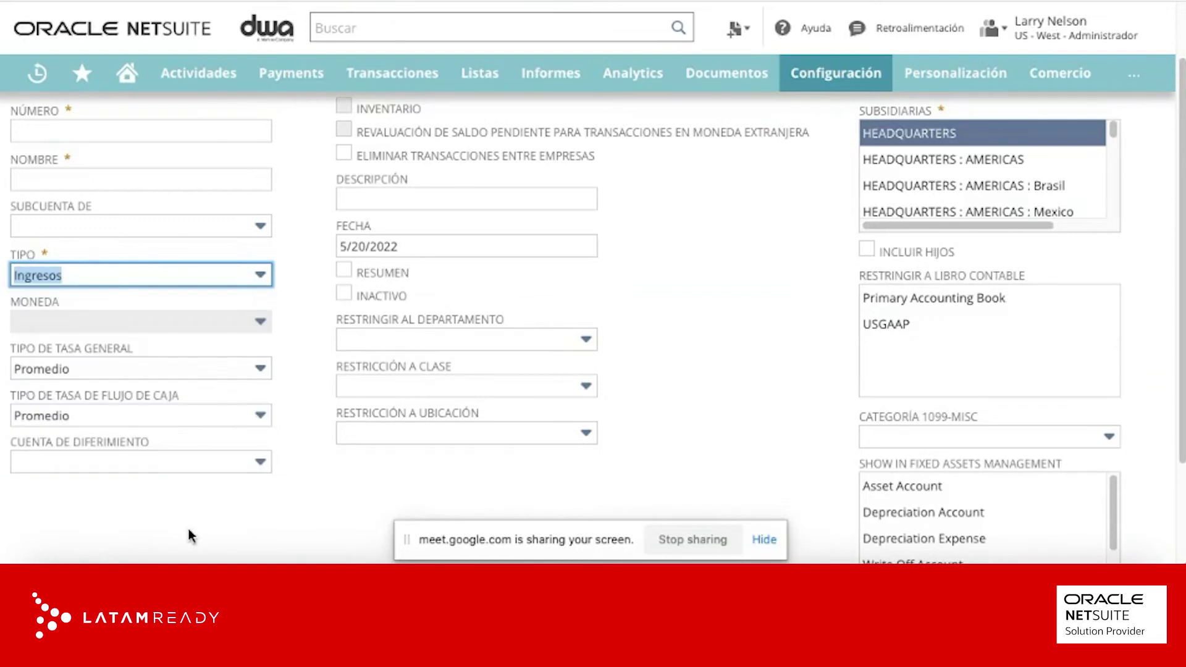
Change the new account's type to Patrimonio and compare its default rate types with the historical consolidated rate.
click(101, 279)
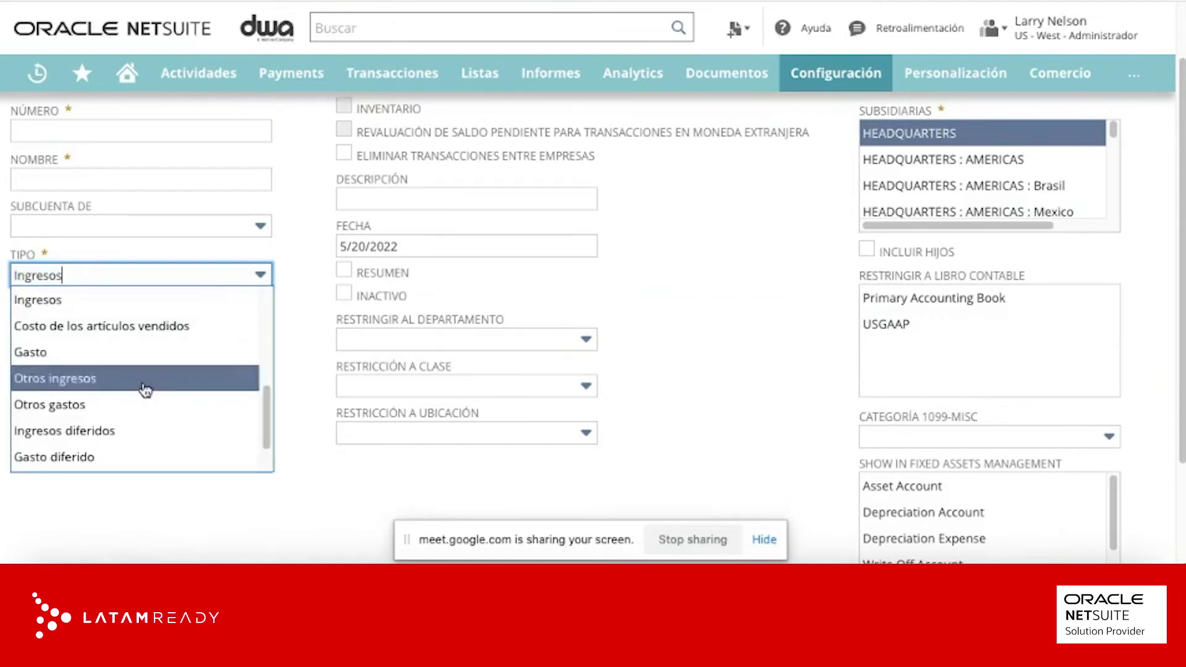
scroll(146, 389, down, 2)
scroll(93, 398, up, 3)
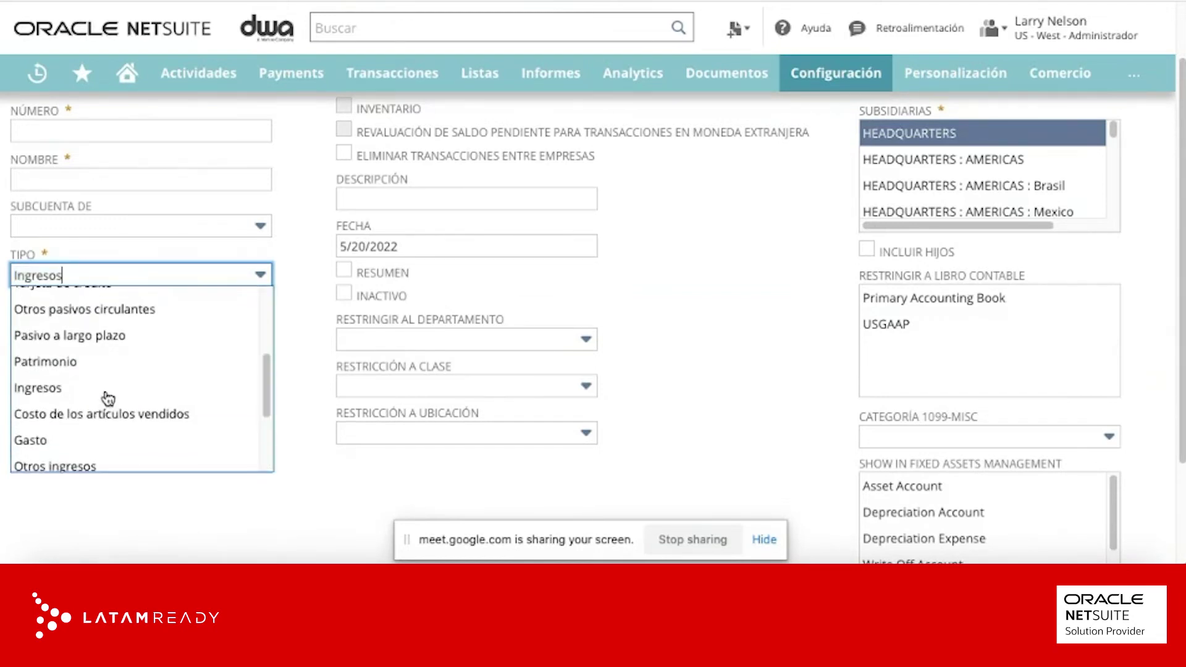
click(86, 365)
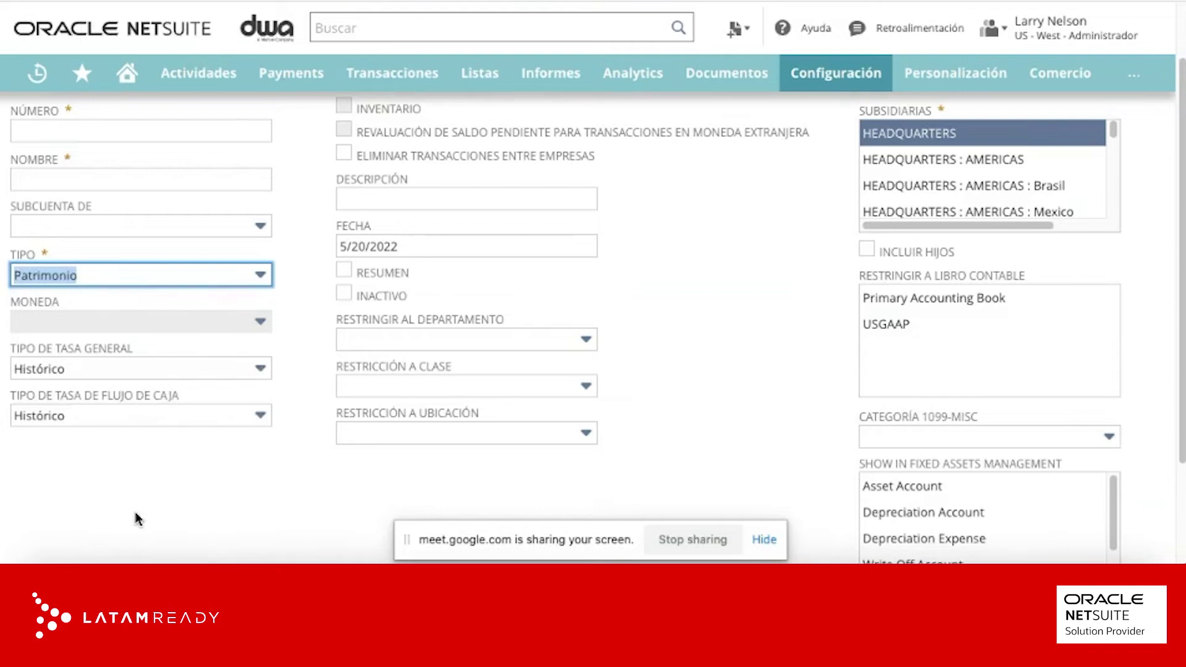
scroll(138, 520, up, 1)
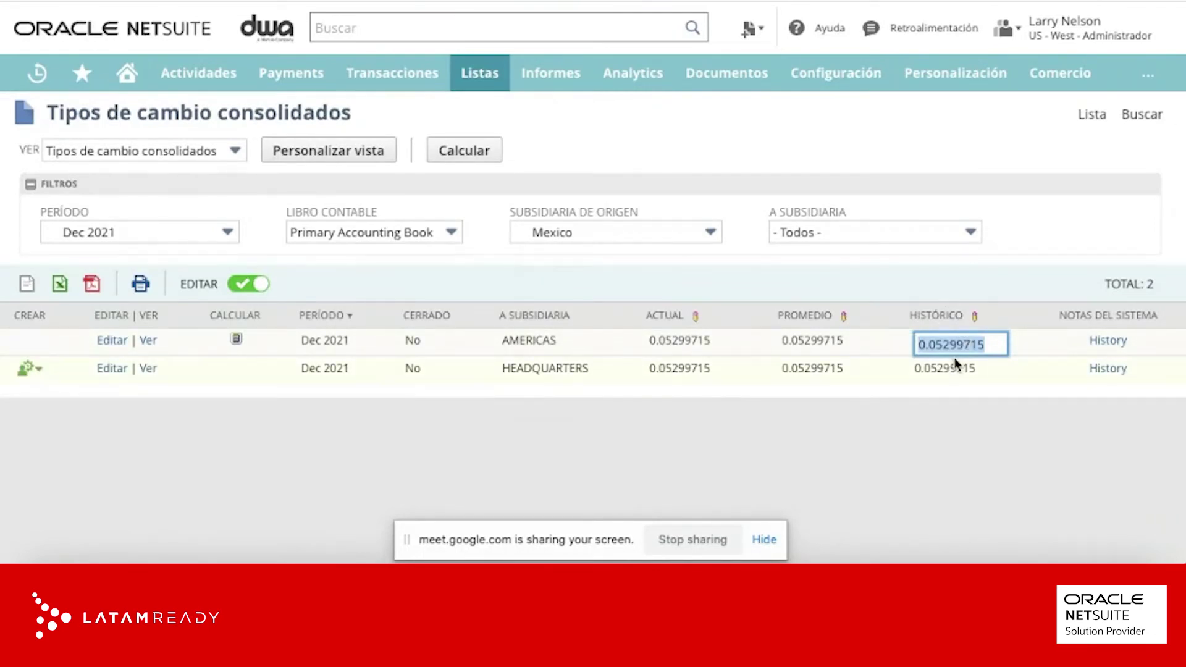
mouse_move(955, 358)
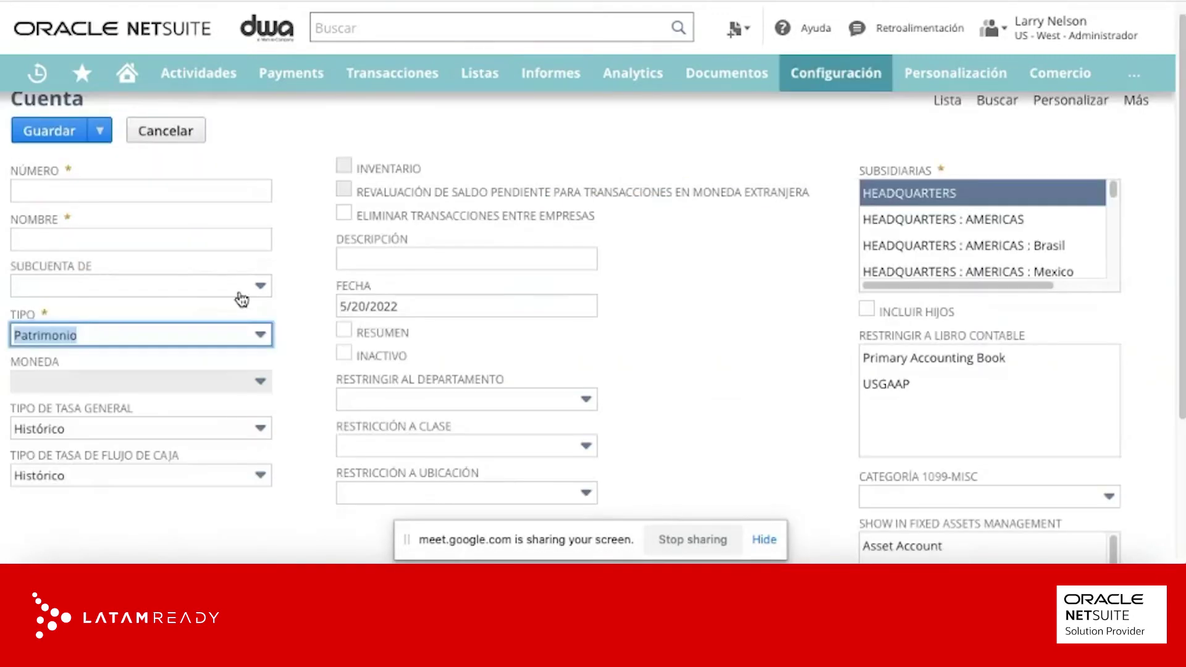
Set the new account's type to Activo fijo and its general rate type to Histórico.
click(178, 334)
scroll(171, 395, up, 3)
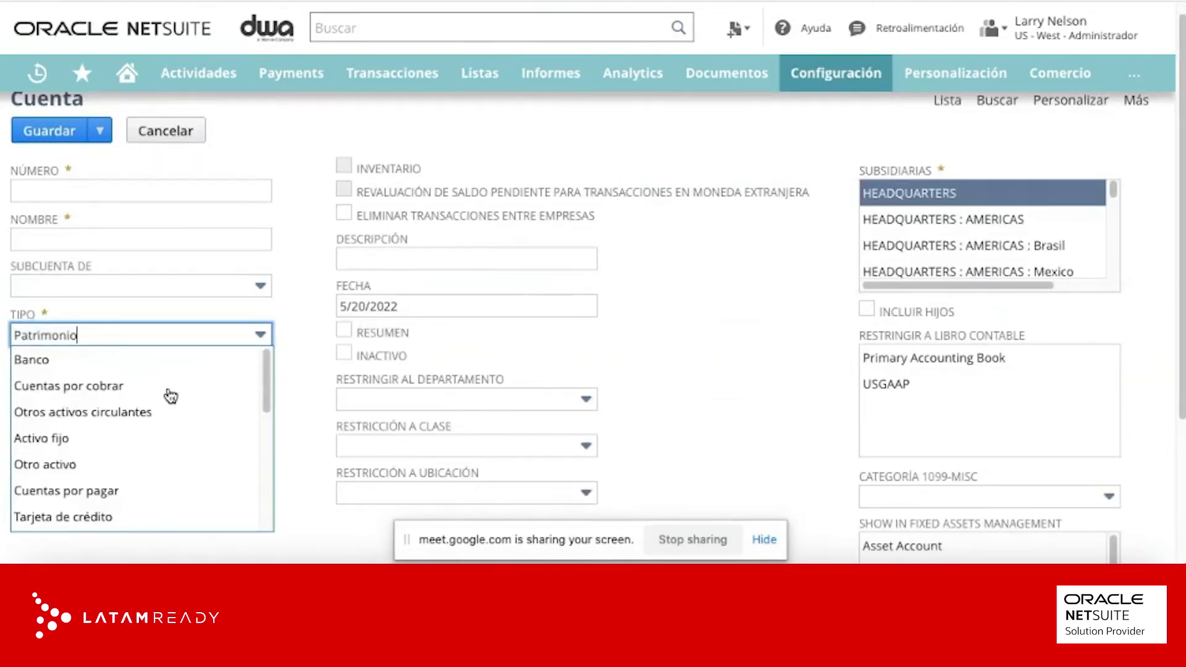
click(144, 436)
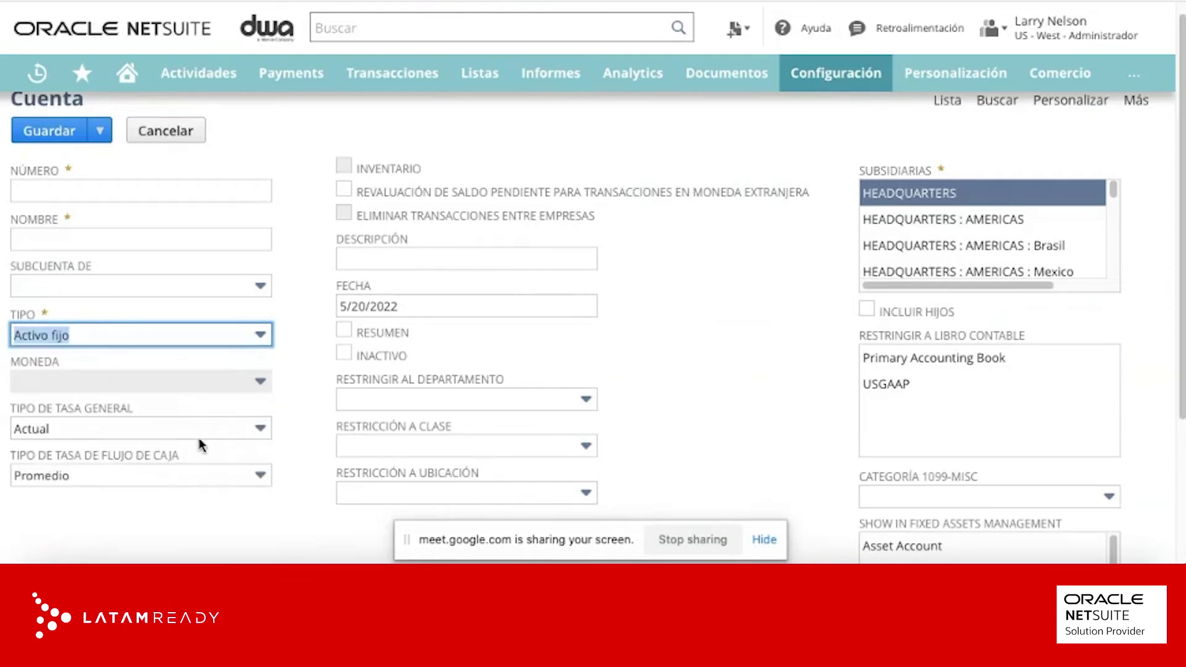
click(72, 429)
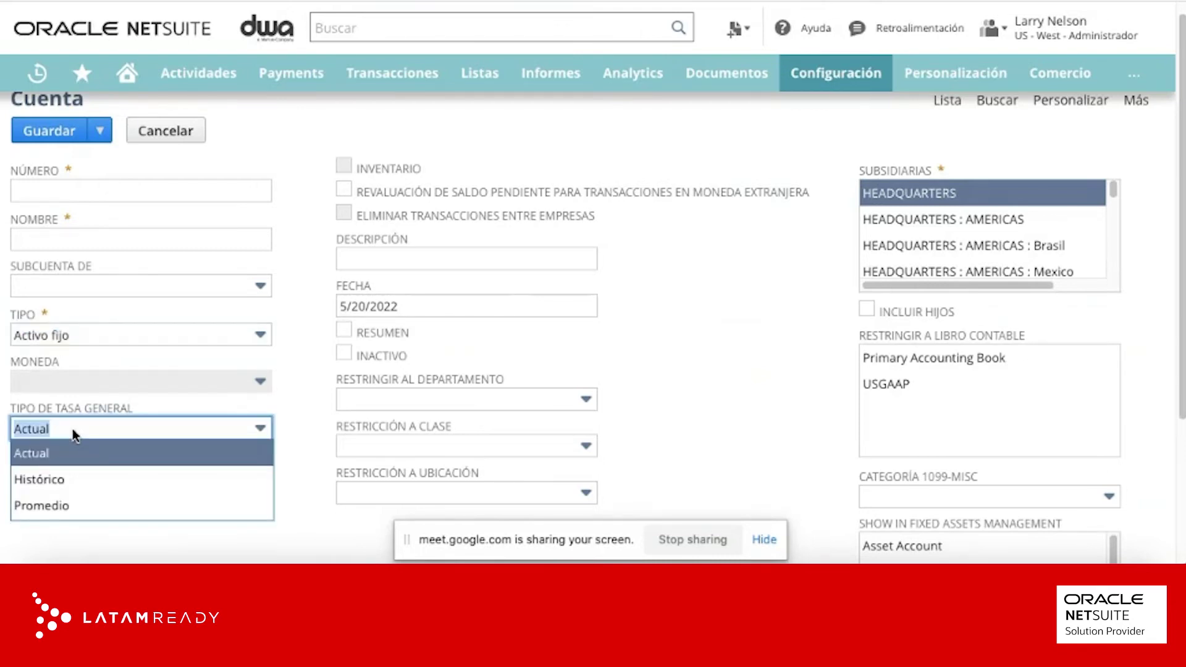
click(72, 479)
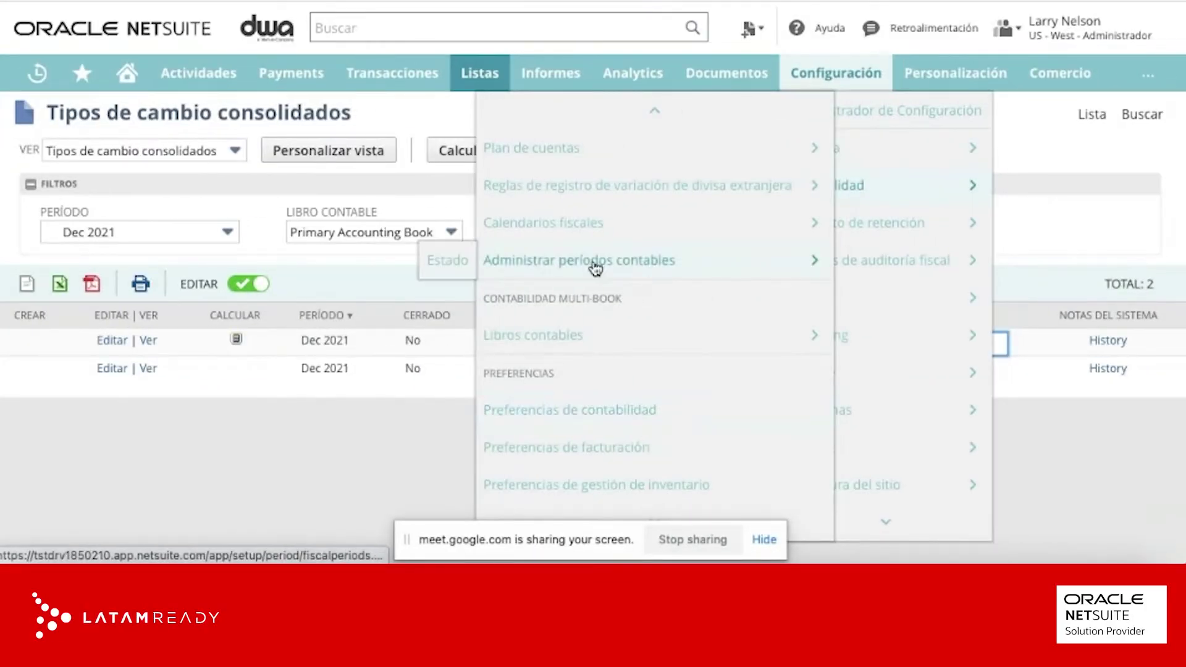
Open accounting period management in a new browser tab, view the Jan 2021 period close checklist and collapse its filters.
right_click(593, 265)
click(636, 228)
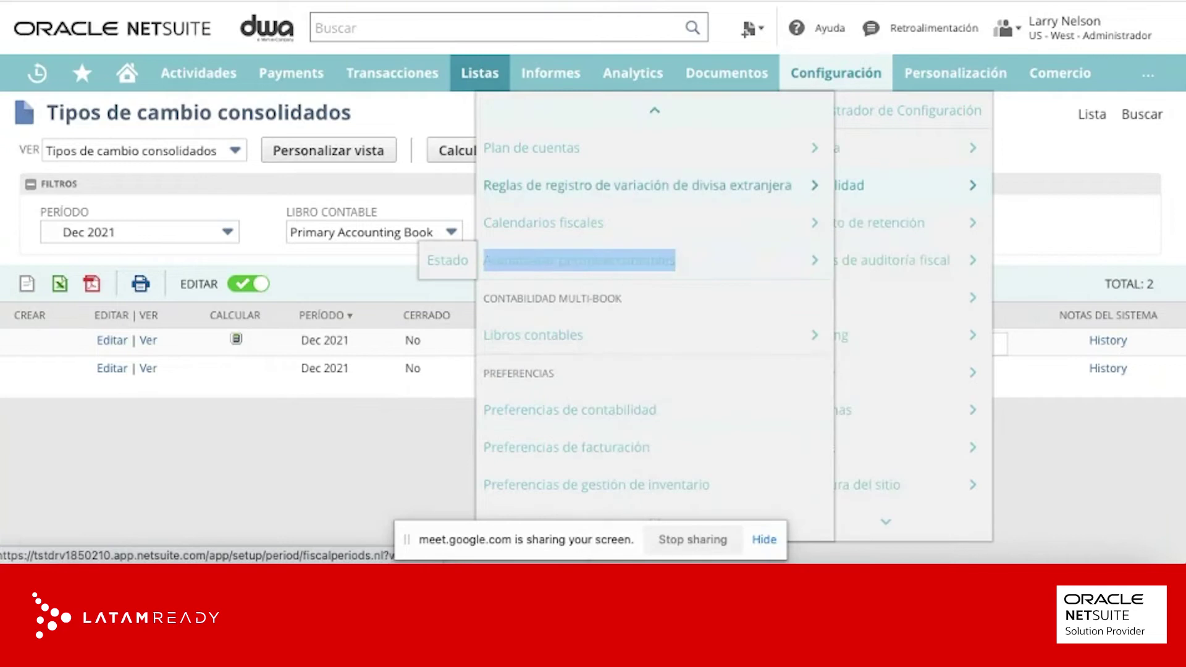
key(ctrl+Tab)
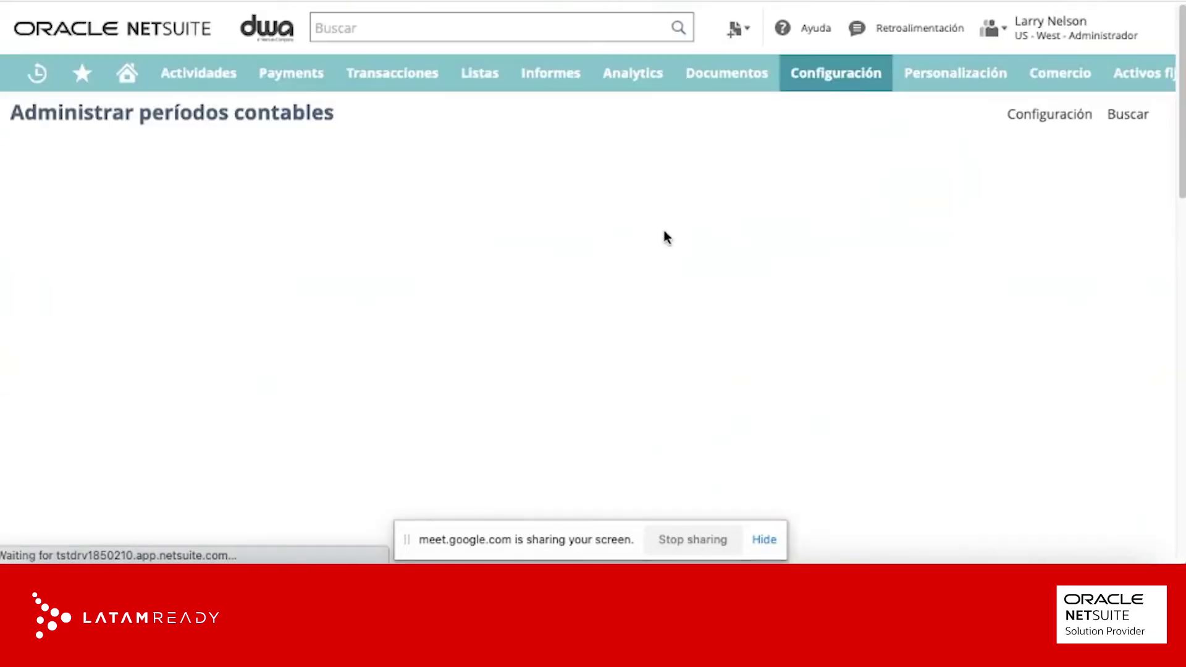
scroll(194, 405, down, 7)
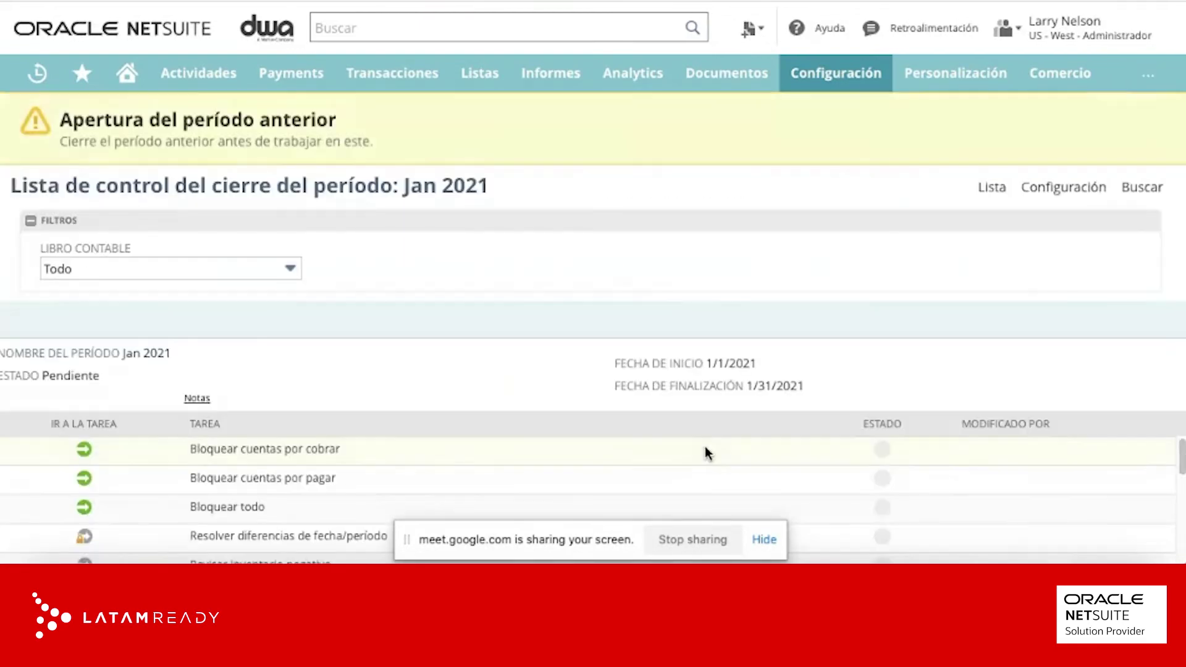
click(28, 220)
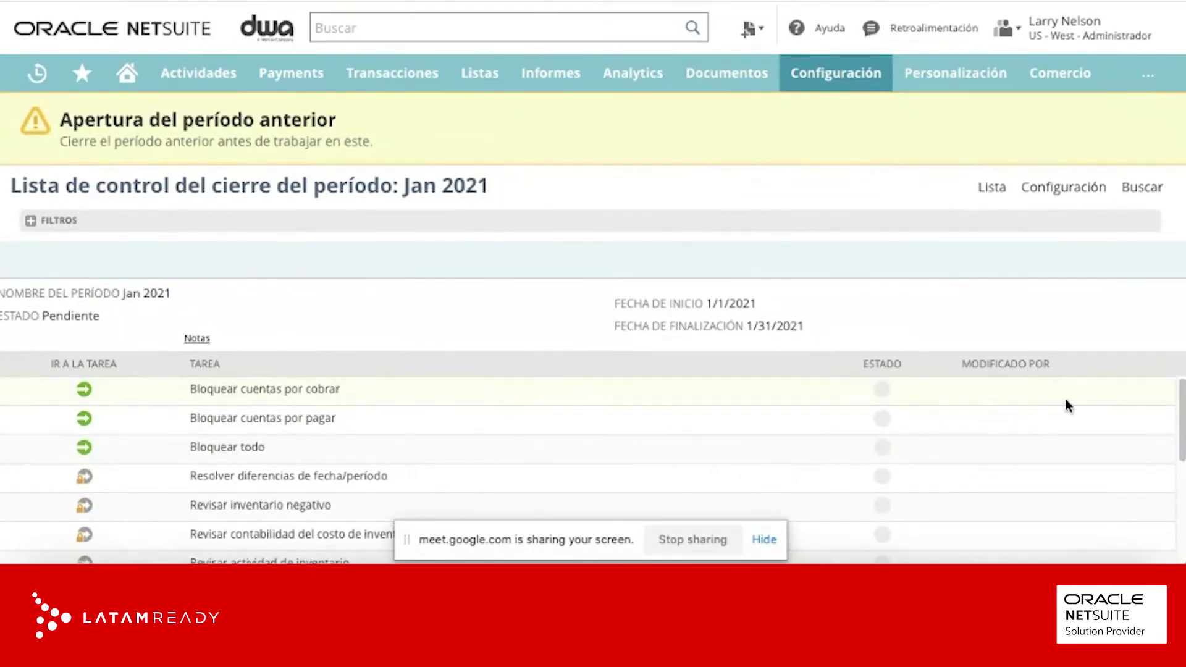
Locate the consolidated exchange rate task in the close checklist and view the accounting book options for Mexico's consolidated rates.
drag(1183, 419, 1183, 523)
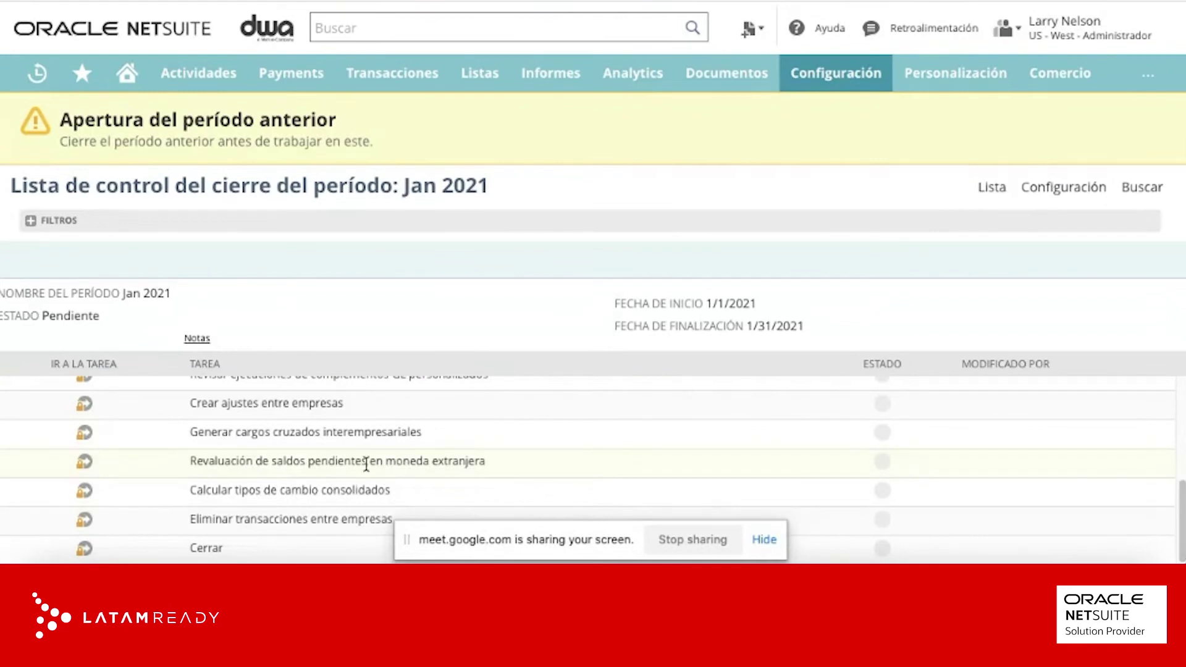
drag(392, 491, 189, 487)
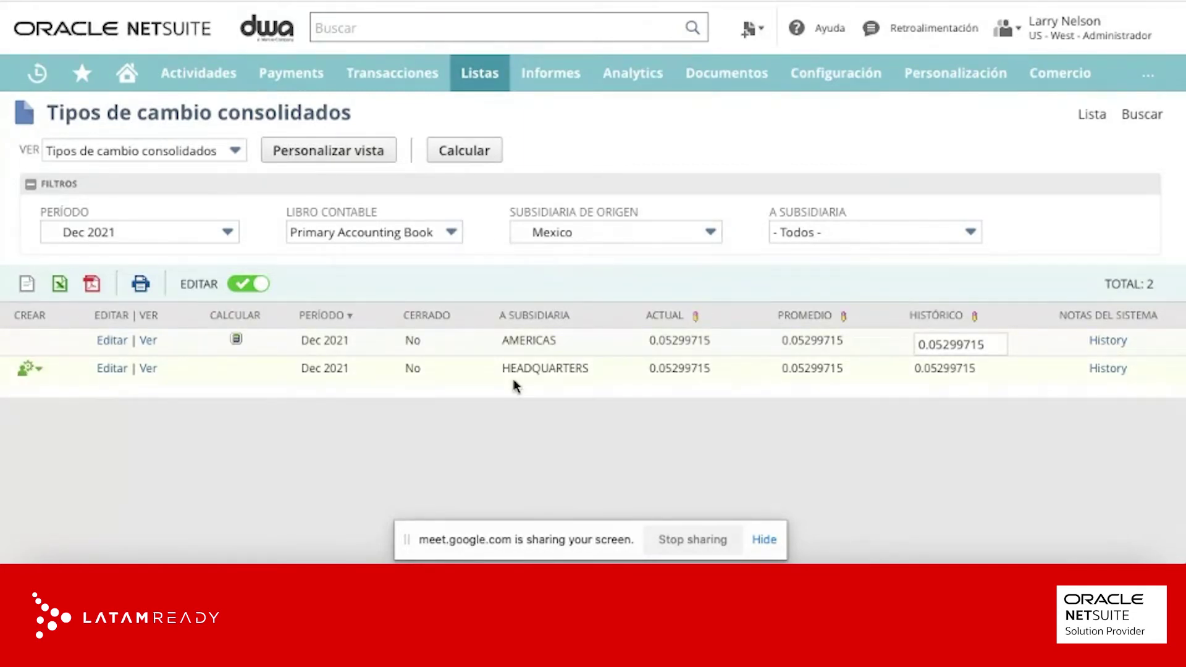
click(415, 233)
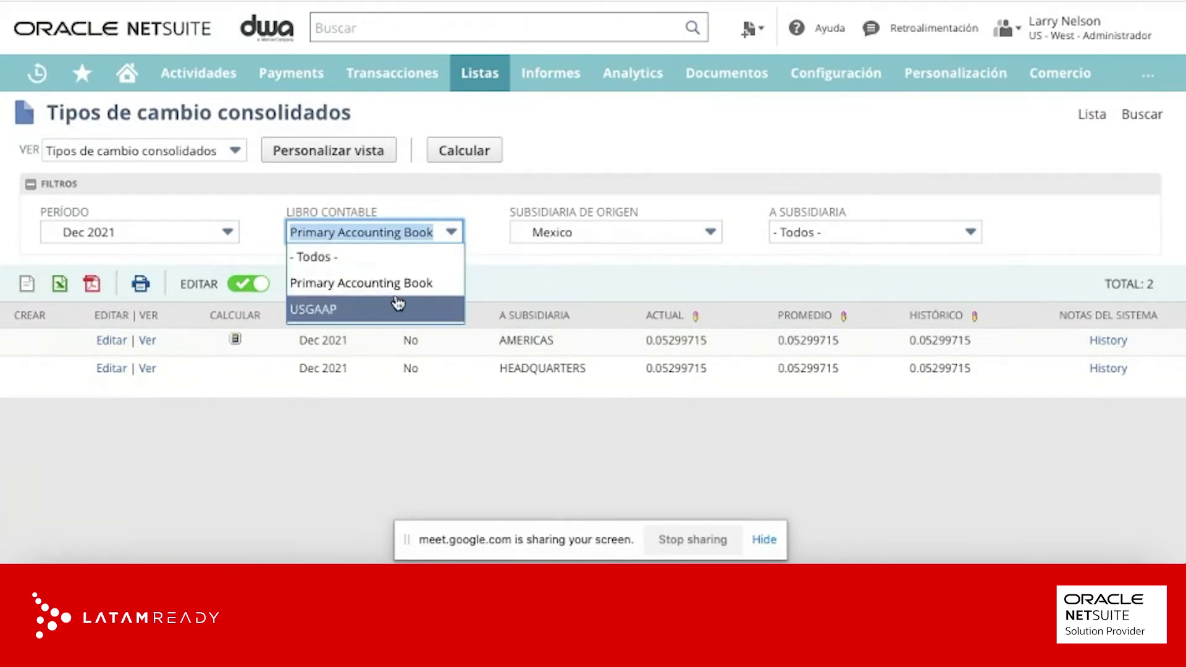
click(759, 480)
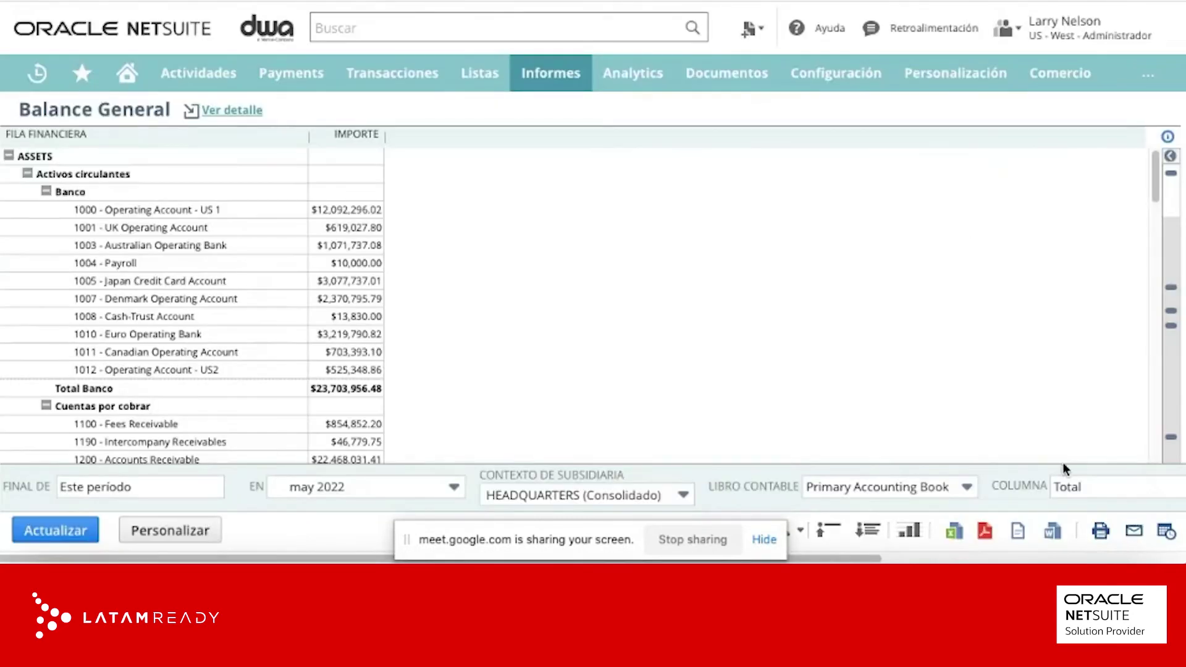
Set the Balance General report's column breakdown to Subsidiaria and refresh the report.
click(1061, 558)
click(887, 487)
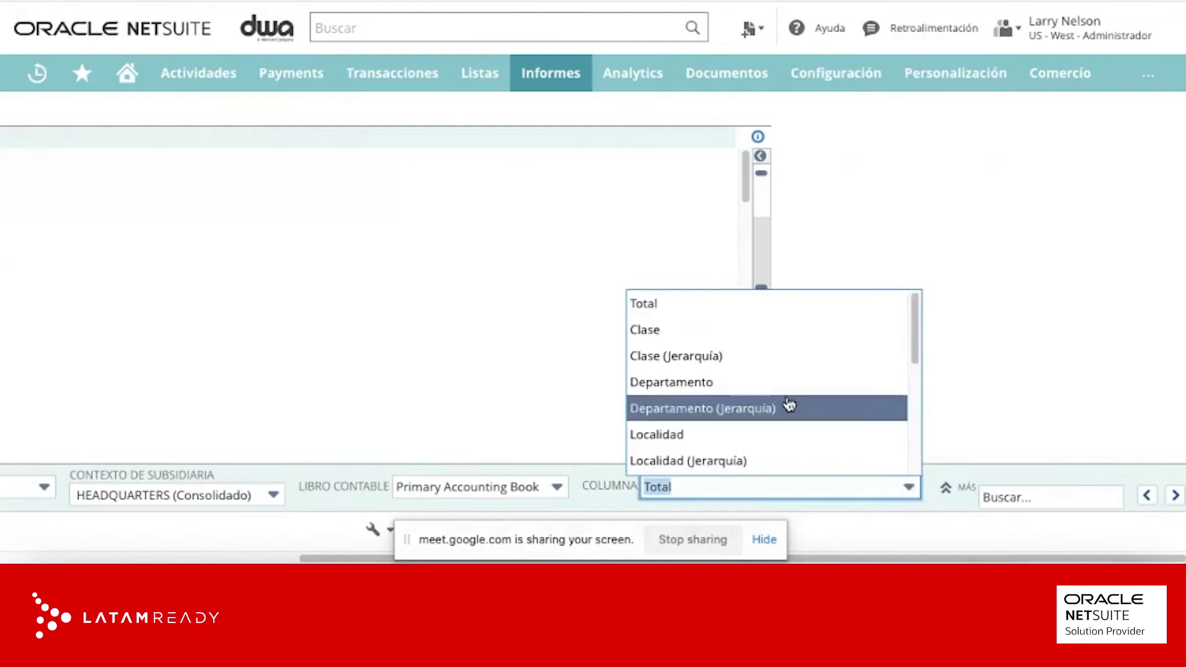
scroll(786, 402, down, 5)
click(683, 339)
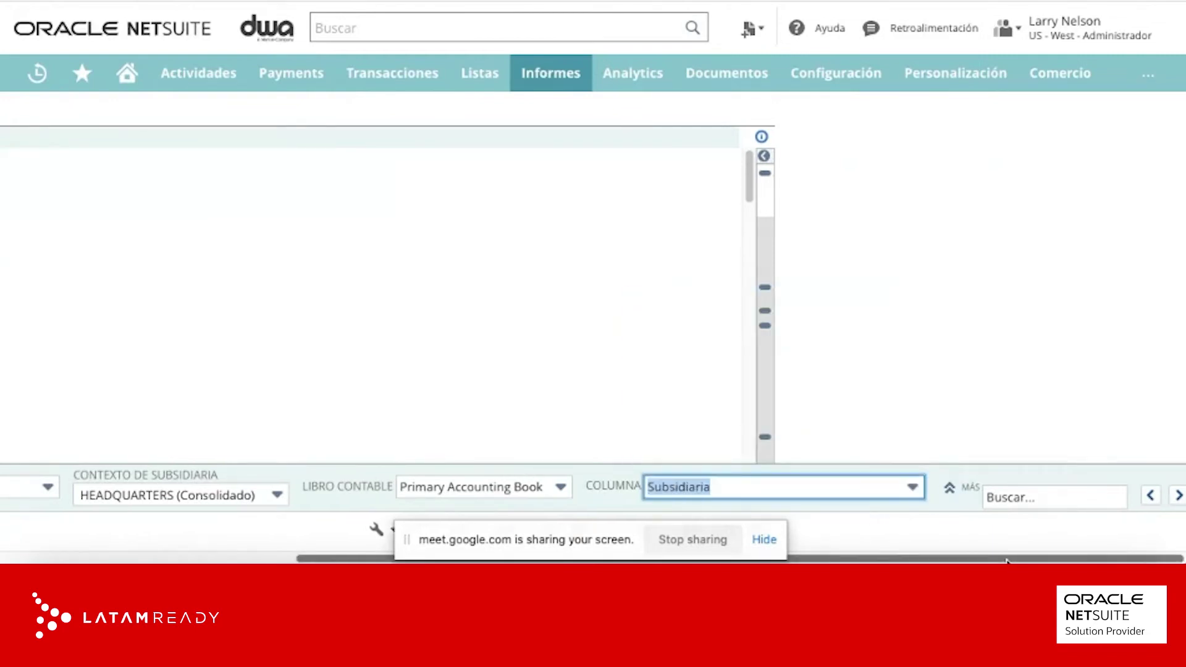
click(69, 538)
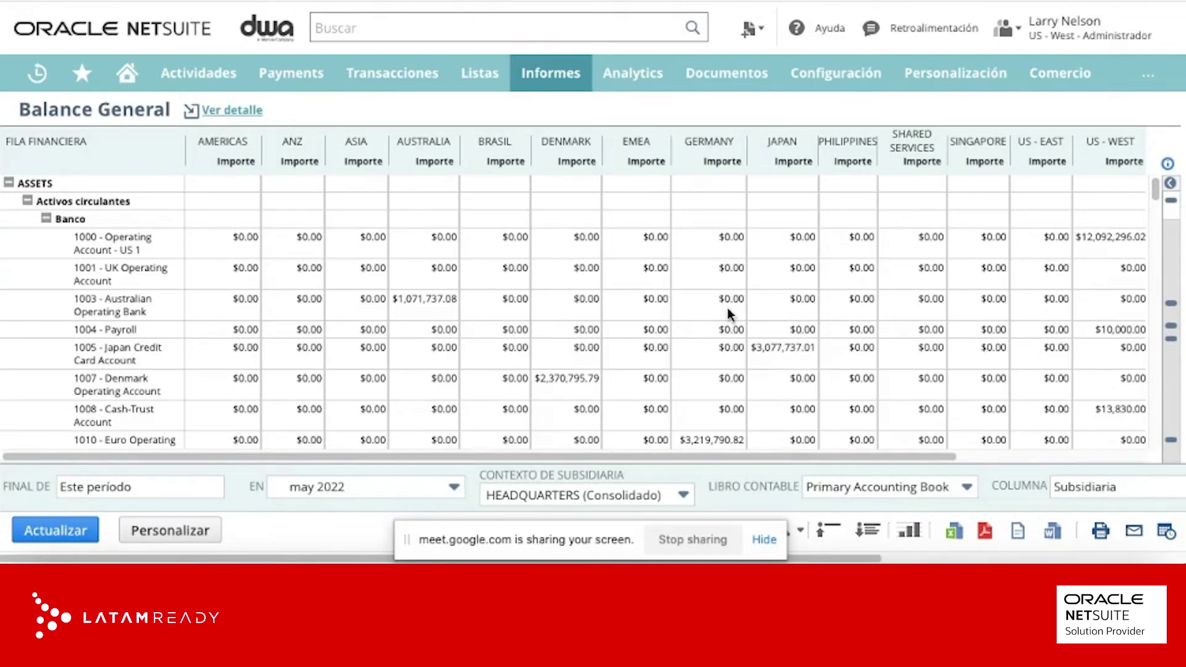
Examine the cumulative translation adjustment rows under Patrimonio across the subsidiary columns through to the total.
scroll(684, 317, down, 5)
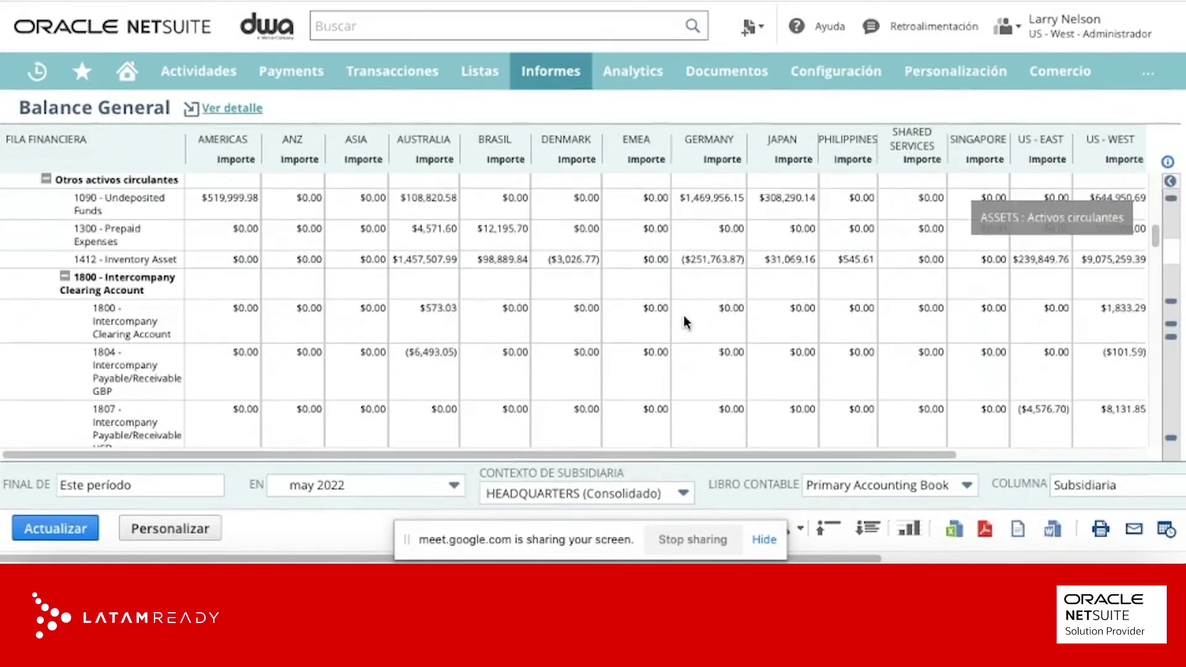
scroll(684, 321, down, 15)
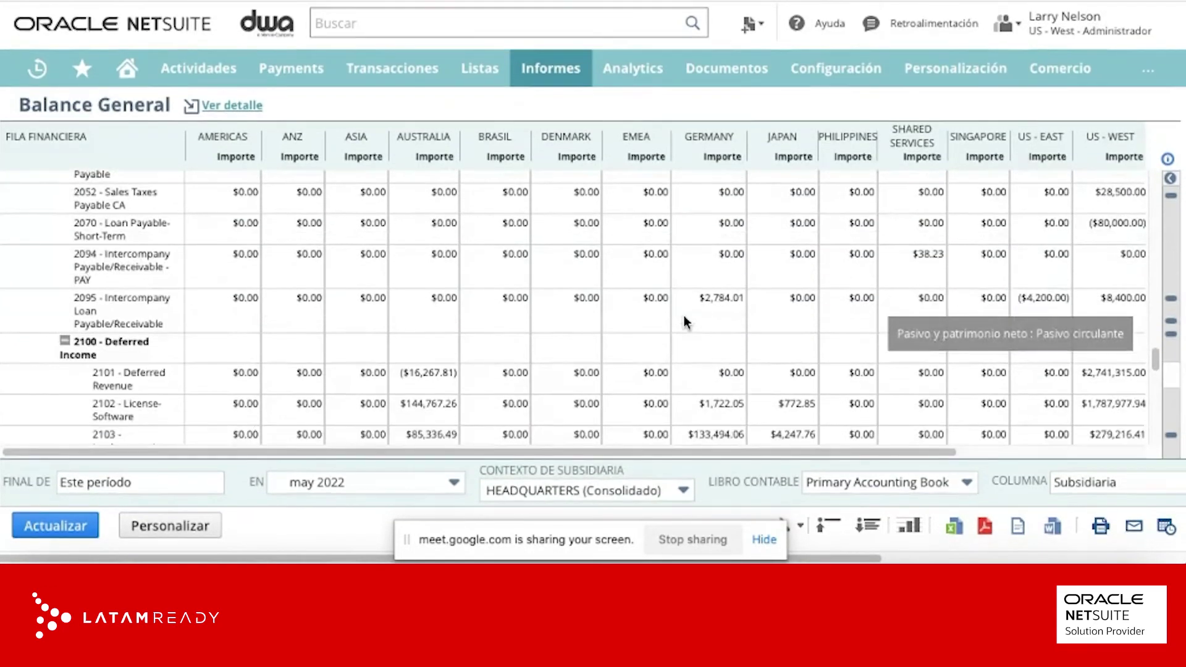
scroll(684, 315, down, 10)
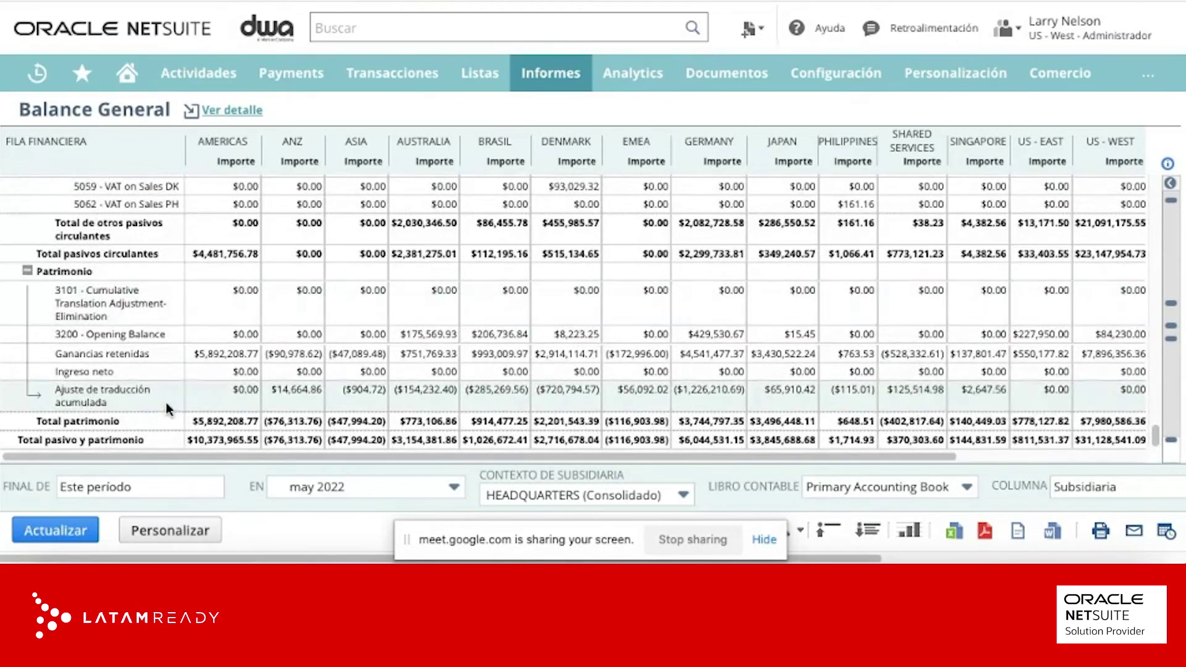
drag(54, 390, 129, 406)
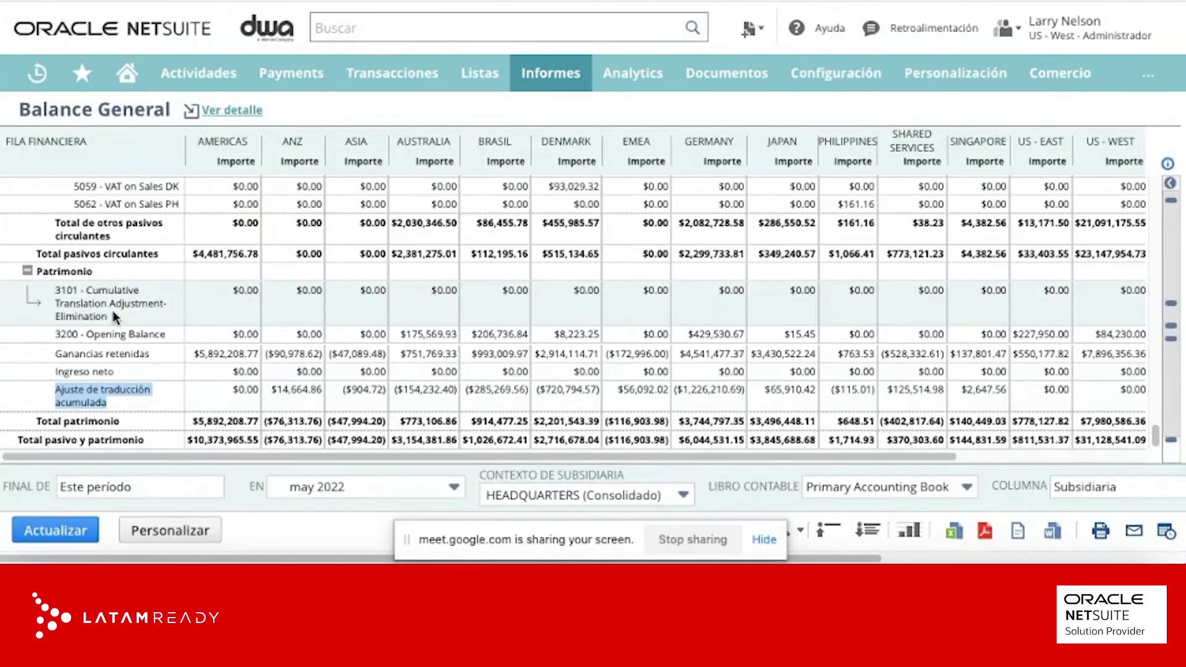
drag(280, 455, 514, 458)
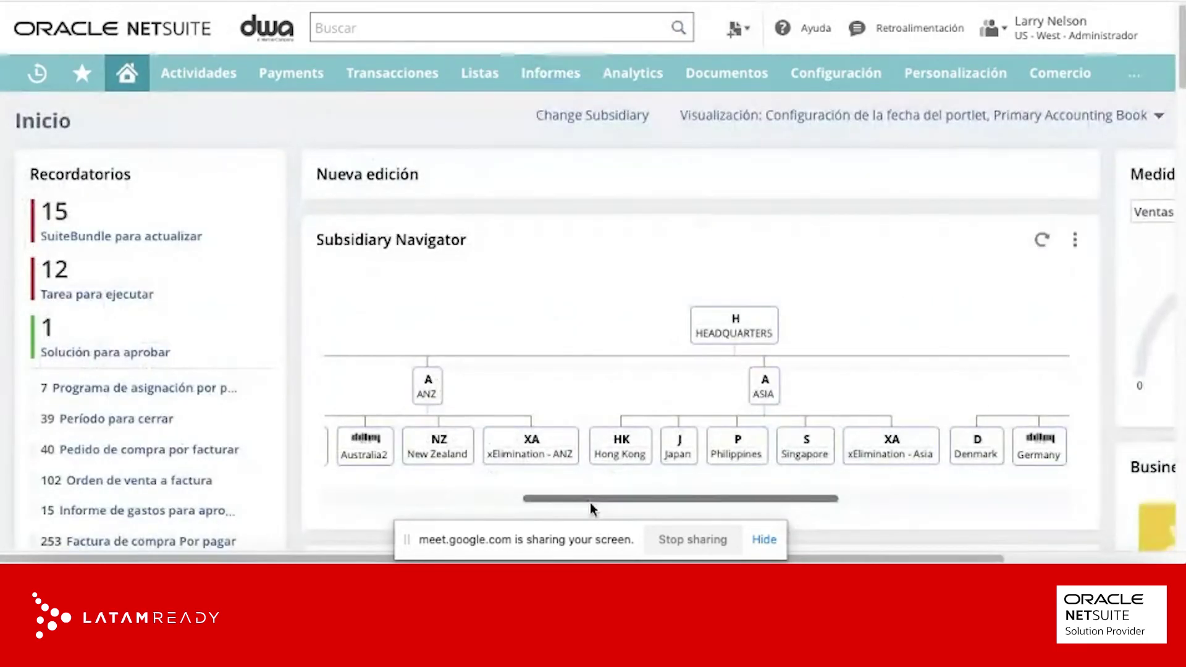
Compare the AMERICAS subsidiaries and their elimination subsidiary in the Subsidiary Navigator with the balance sheet's subsidiary columns.
drag(591, 499, 387, 498)
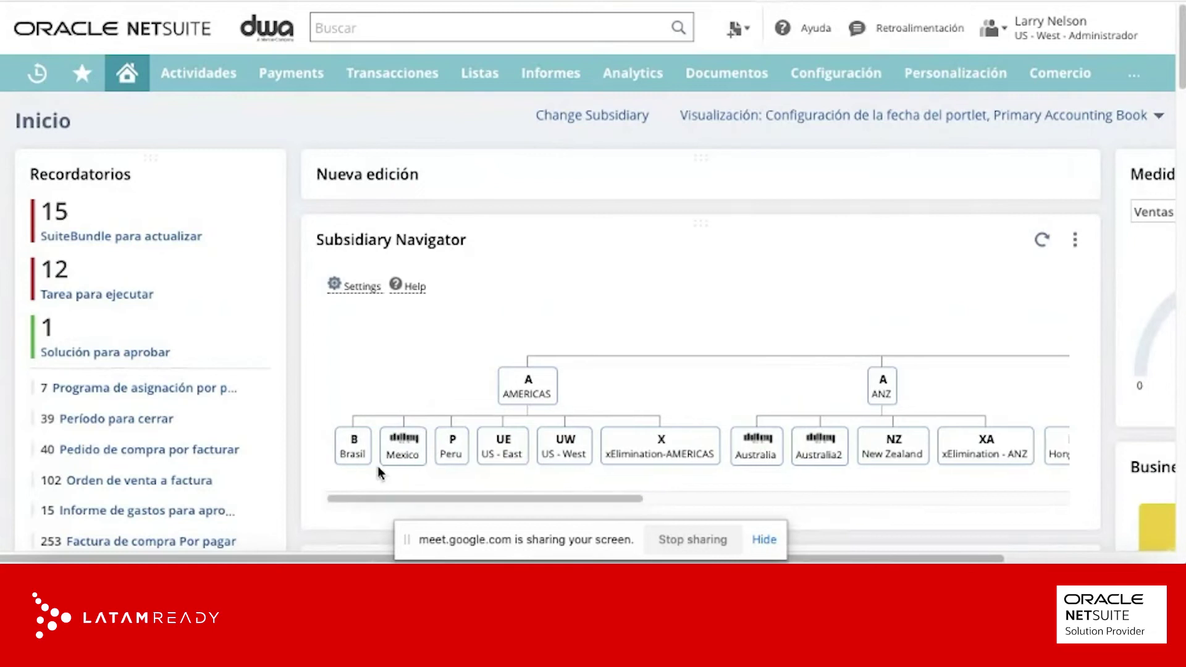
mouse_move(594, 469)
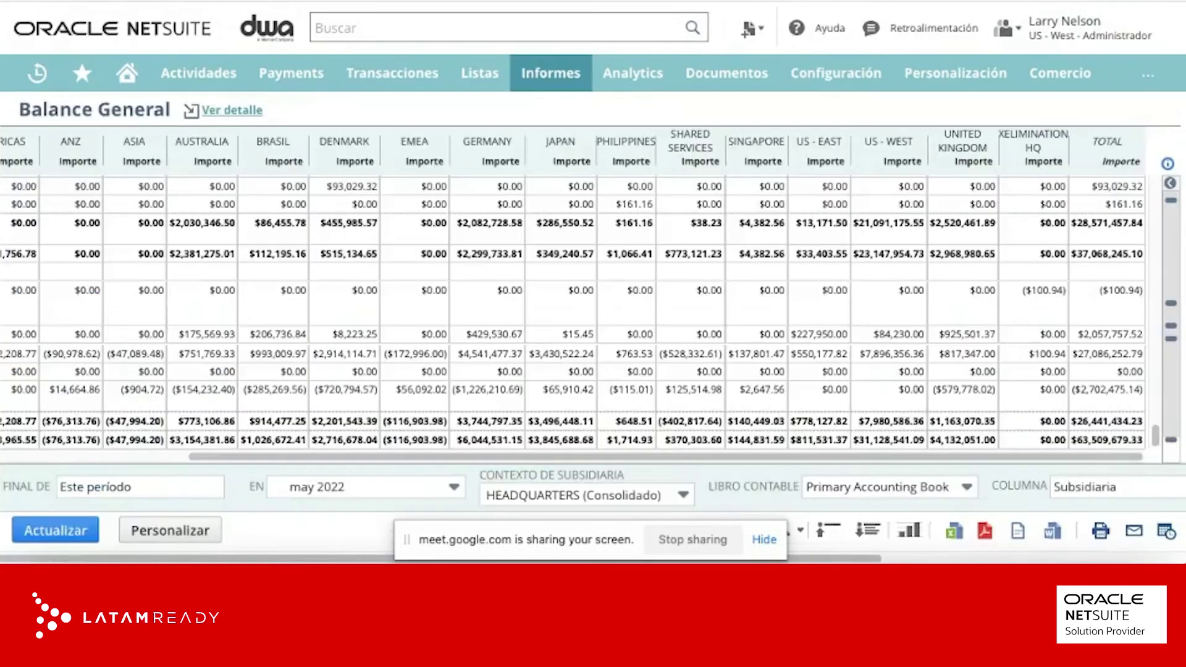
drag(891, 457, 706, 458)
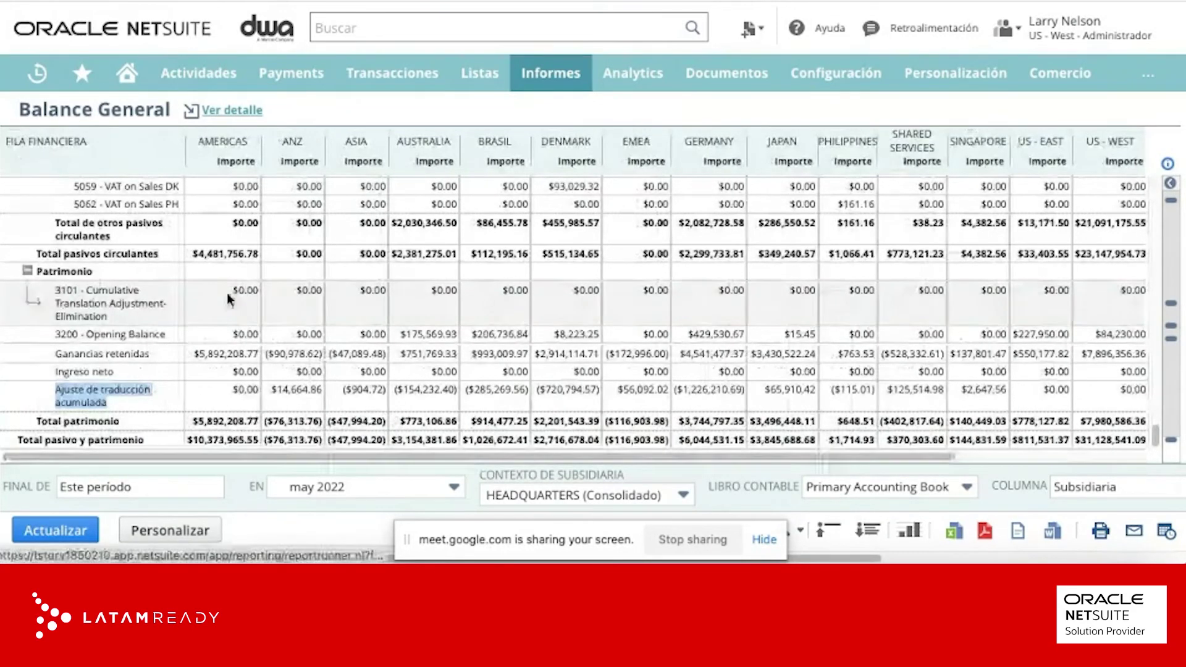
drag(687, 457, 873, 456)
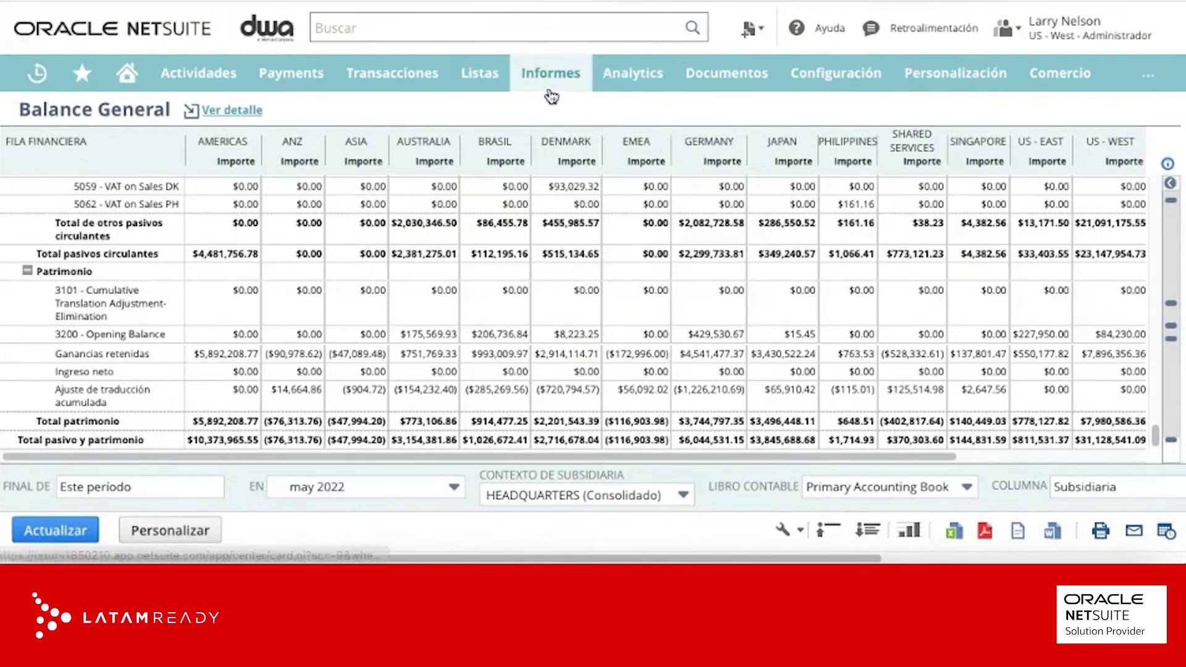
mouse_move(551, 96)
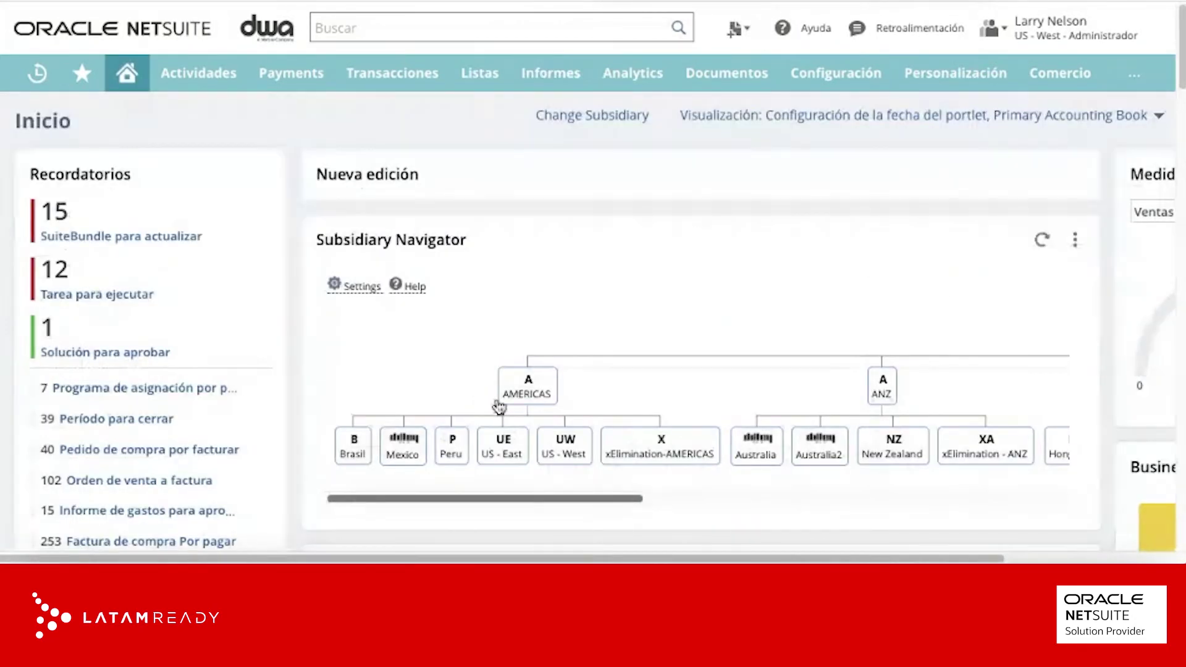
scroll(587, 388, down, 1)
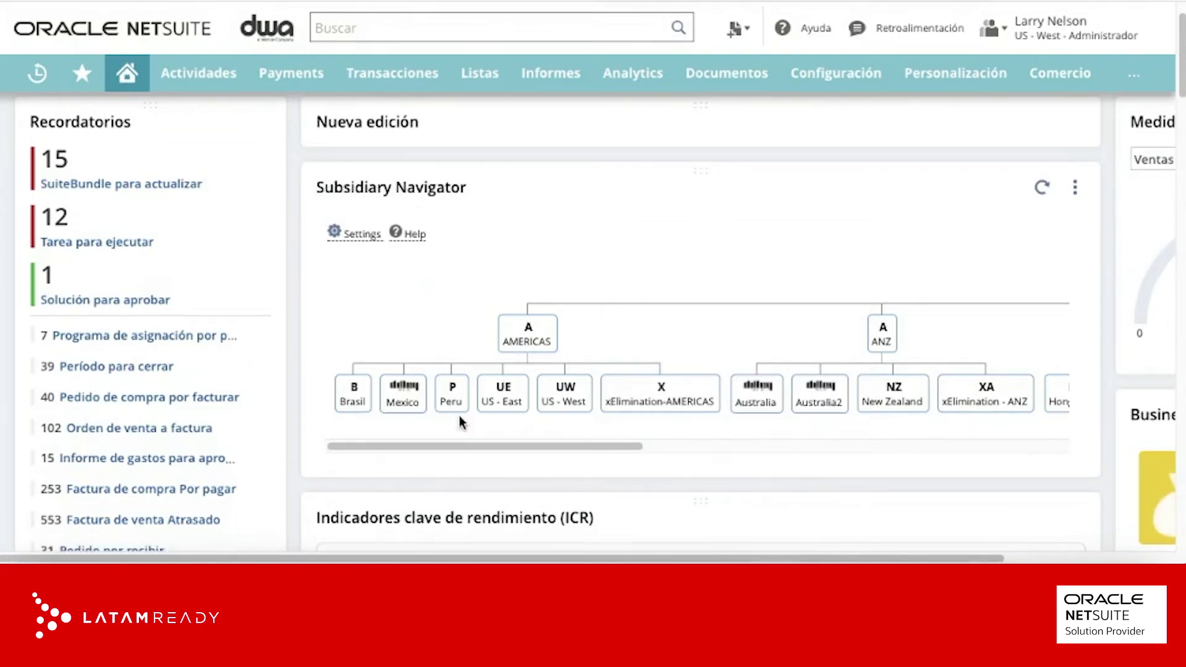
mouse_move(635, 394)
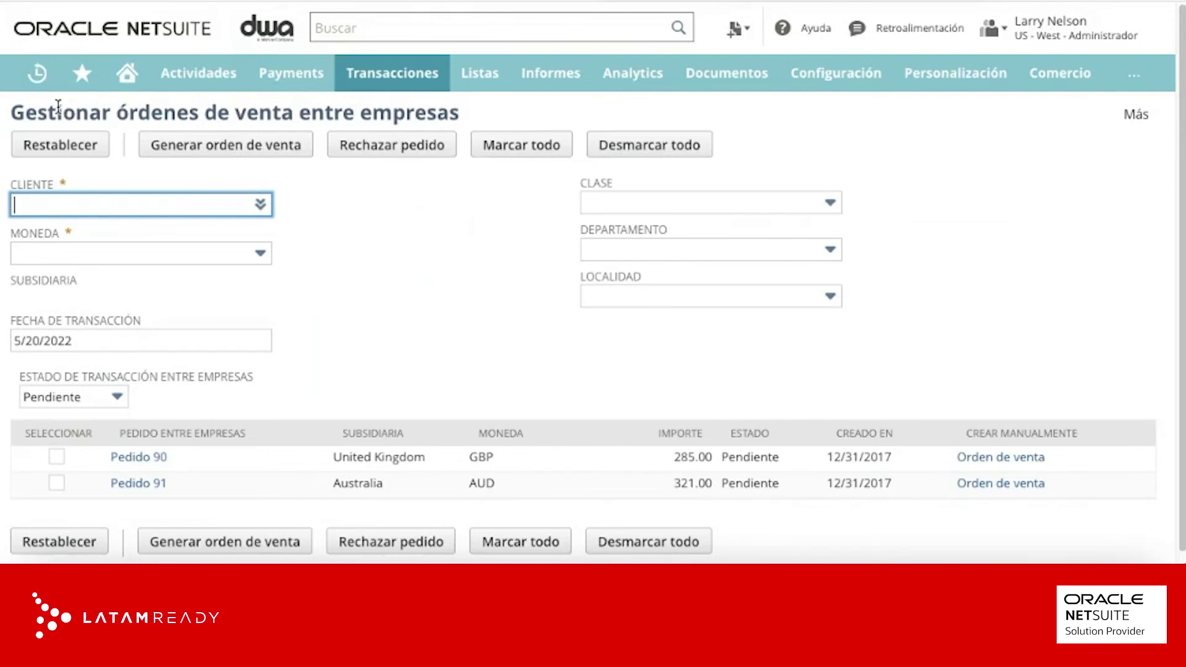
Open Pedido 91 from the intercompany sales order list in a new browser tab and check its listed subsidiary and amount.
drag(57, 112, 443, 123)
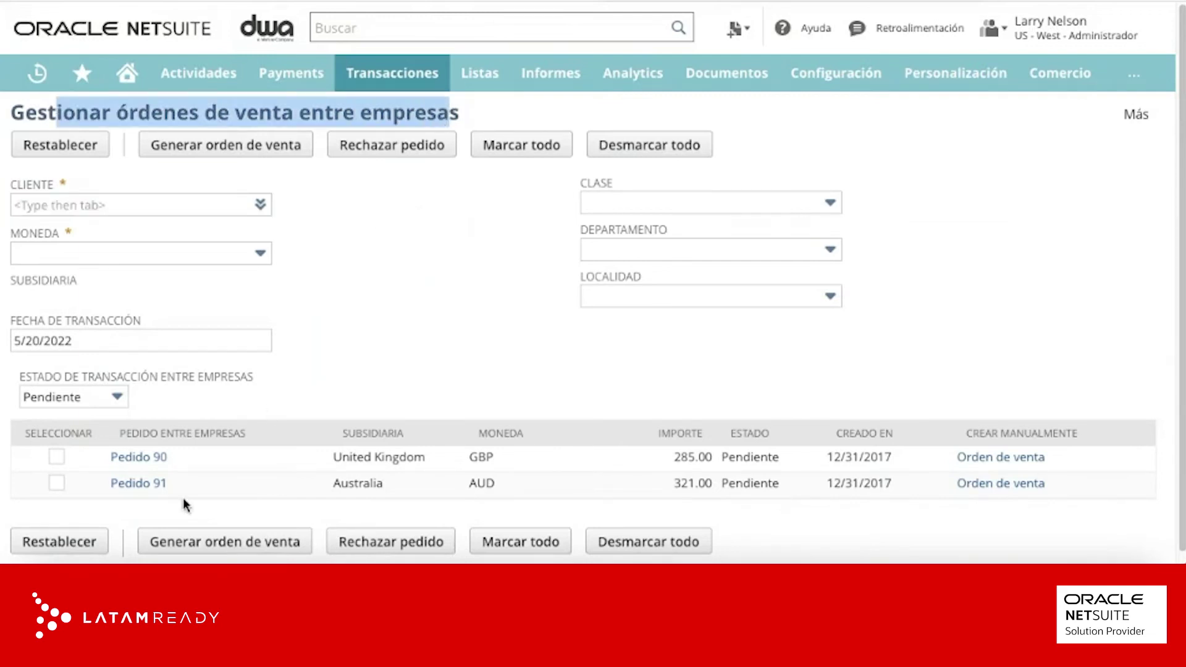
right_click(135, 483)
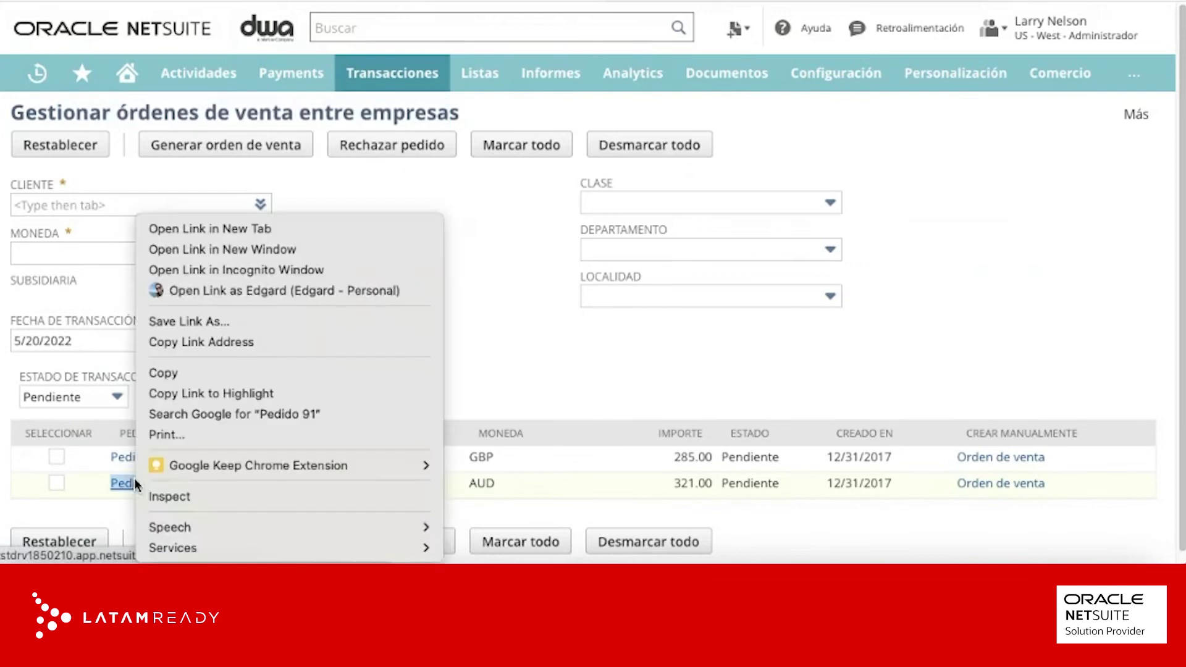
click(269, 232)
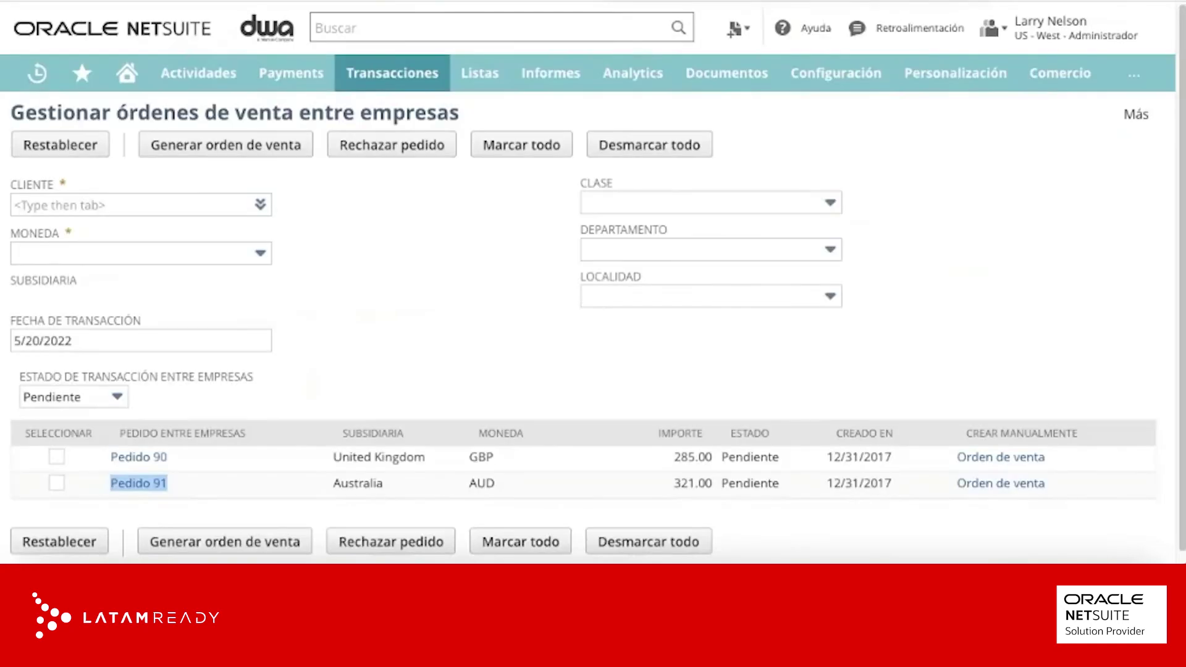
drag(386, 490, 334, 483)
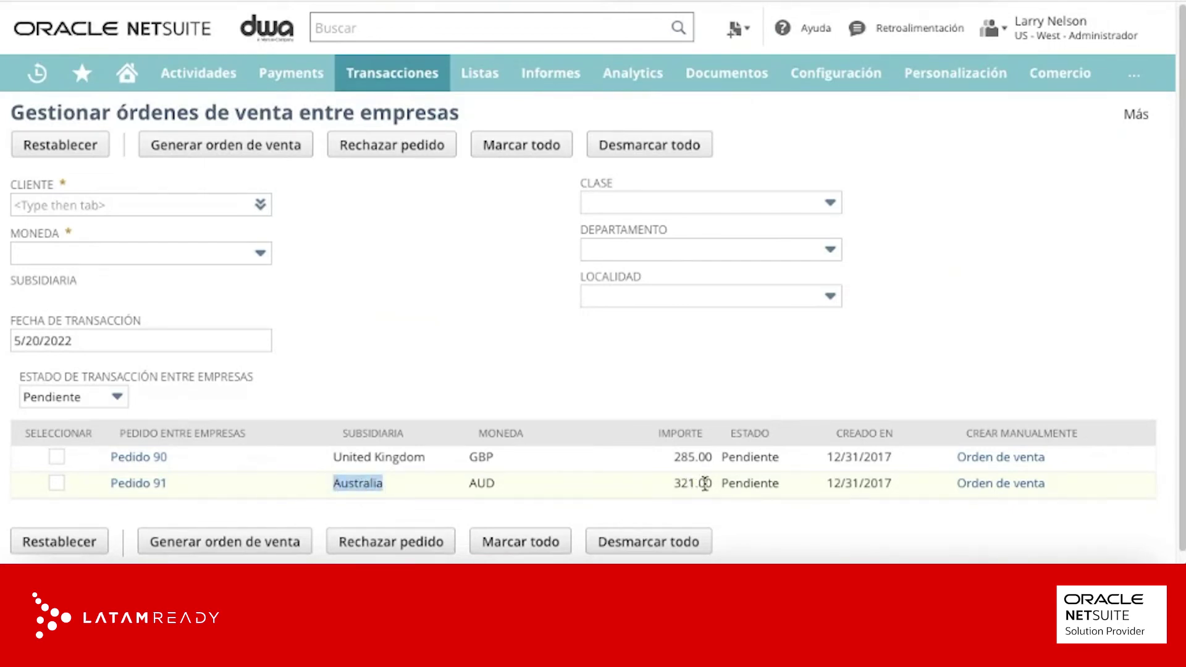
drag(713, 484, 671, 485)
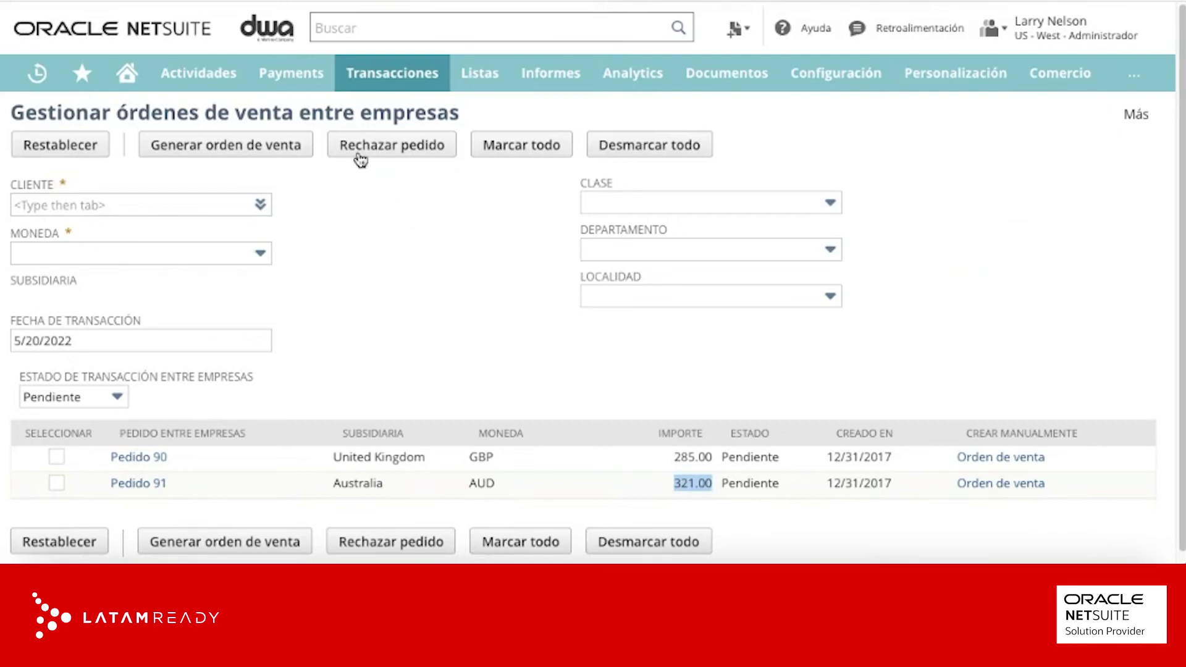
drag(171, 485, 131, 486)
drag(391, 485, 332, 485)
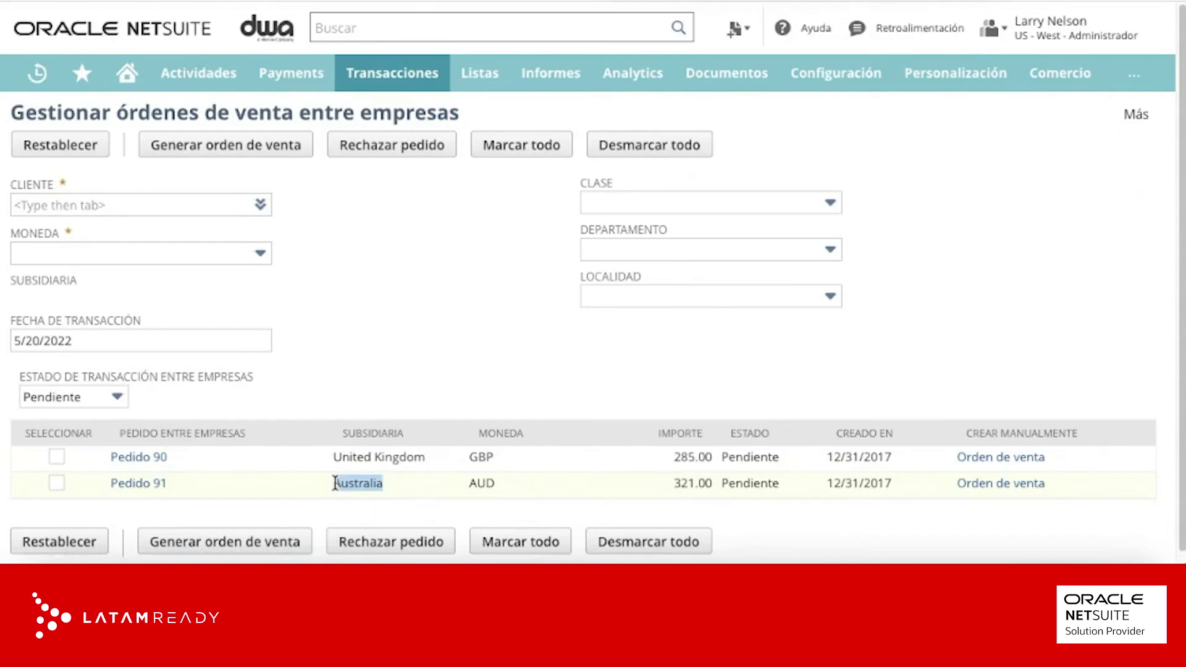
Try to create the sales order manually for Pedido 91 from the intercompany list.
click(982, 490)
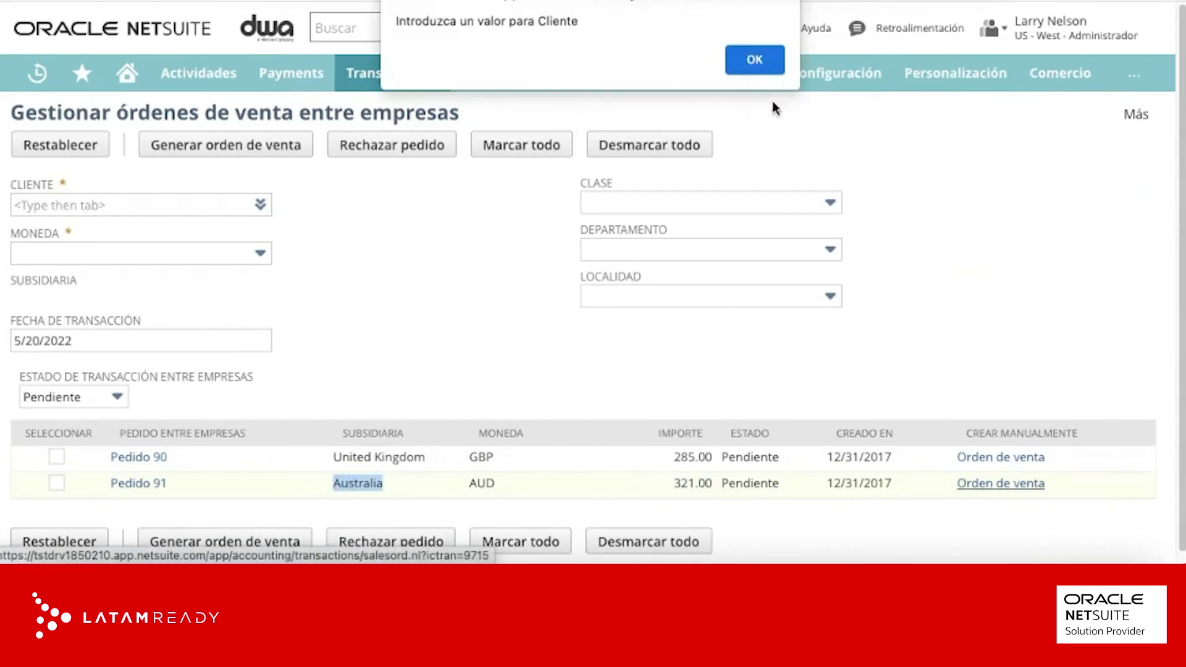
click(762, 70)
click(112, 198)
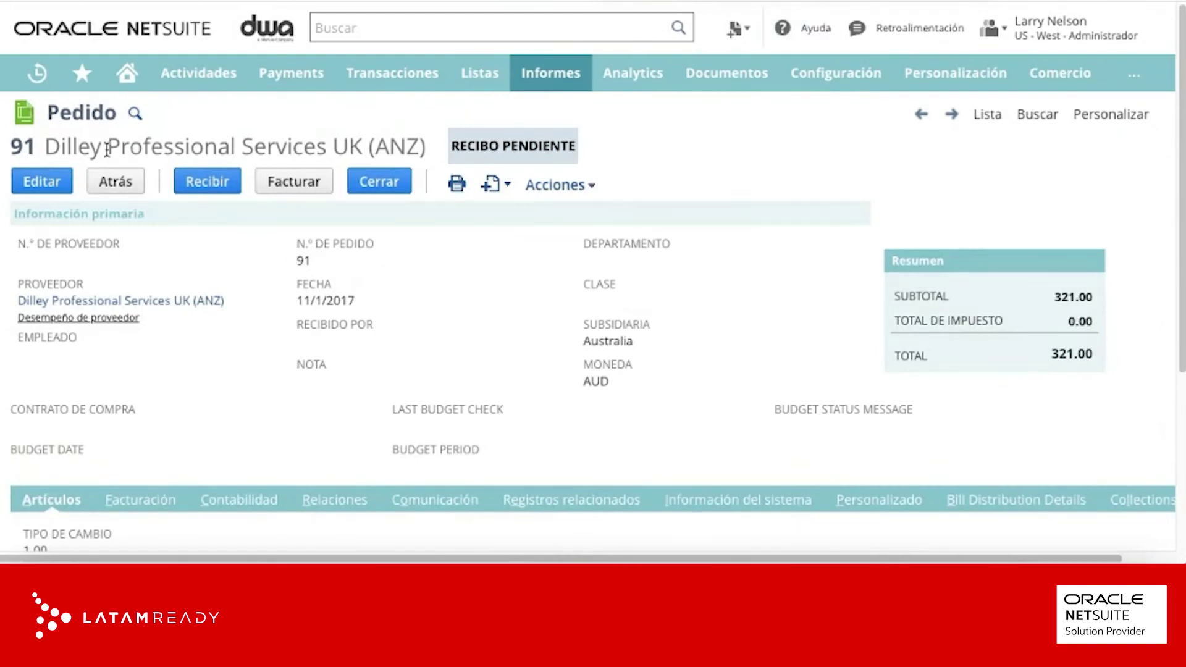
Review the vendor, subsidiary and item lines of purchase order 91, and return to the intercompany sales order list.
scroll(193, 344, down, 4)
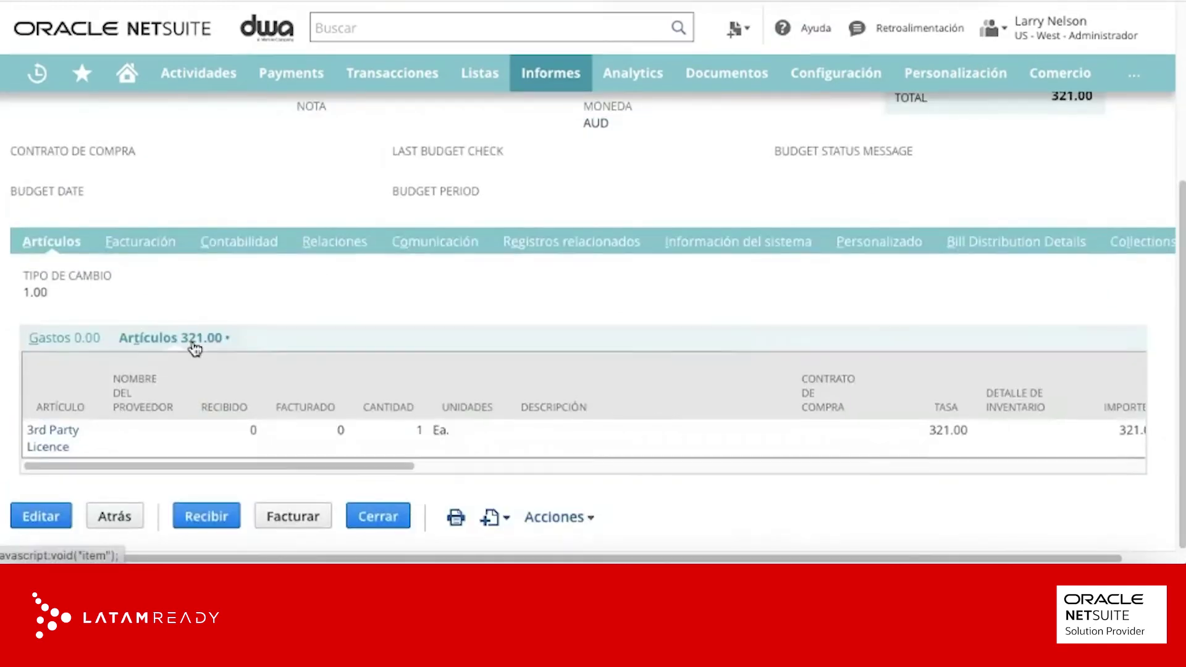
scroll(191, 347, up, 4)
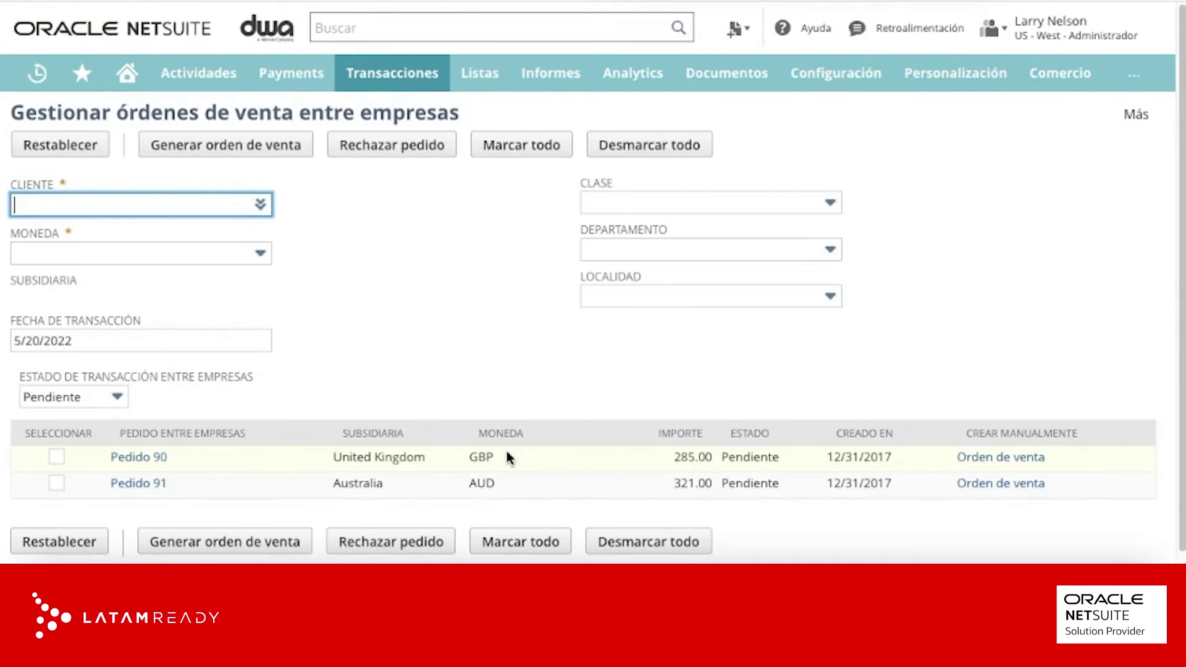
mouse_move(480, 78)
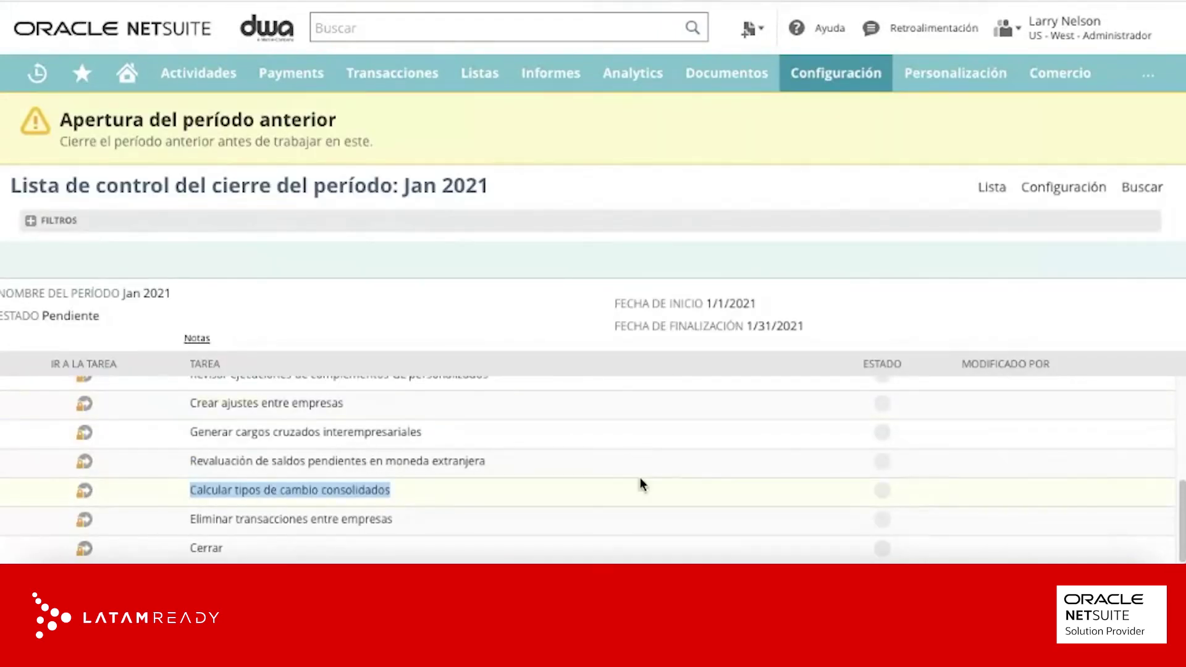
Locate the intercompany elimination task in the Jan 2021 close checklist and open the Eliminación entre empresas financial report in a new browser tab.
drag(408, 522, 190, 524)
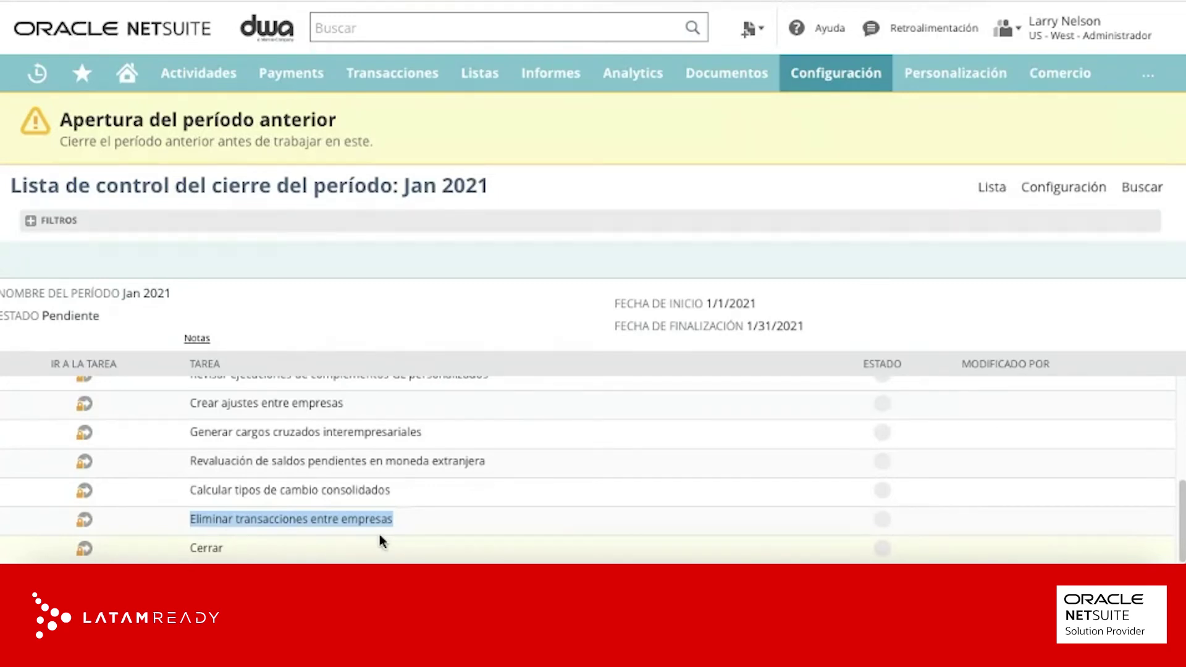
mouse_move(586, 88)
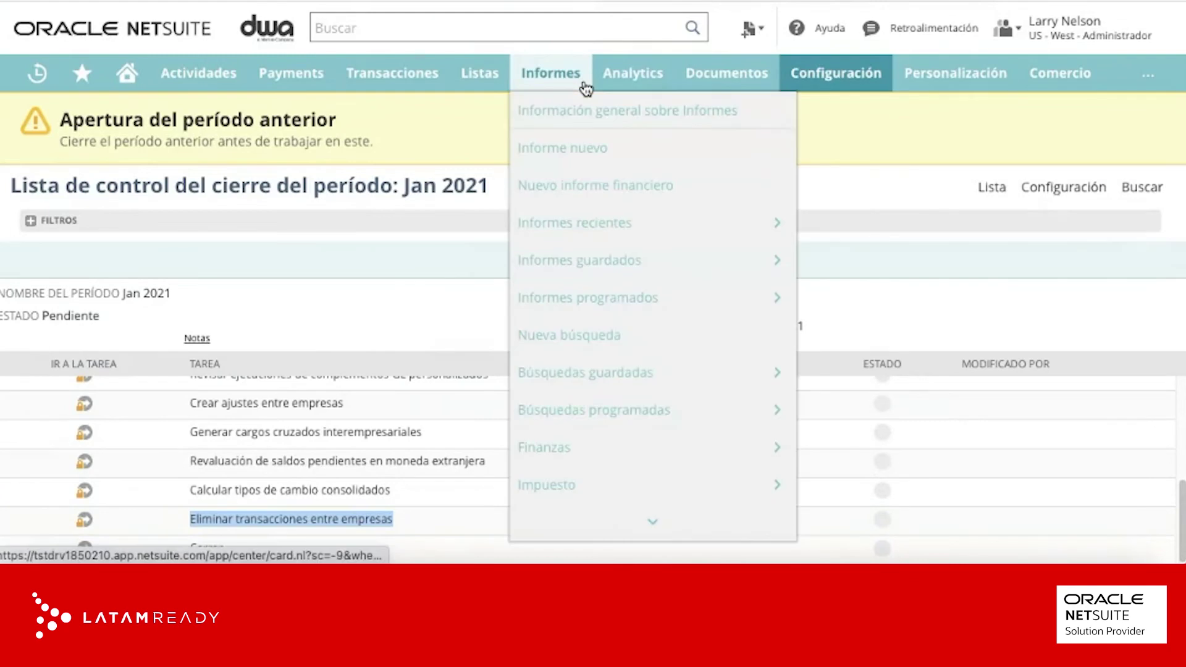
mouse_move(636, 445)
scroll(881, 513, down, 3)
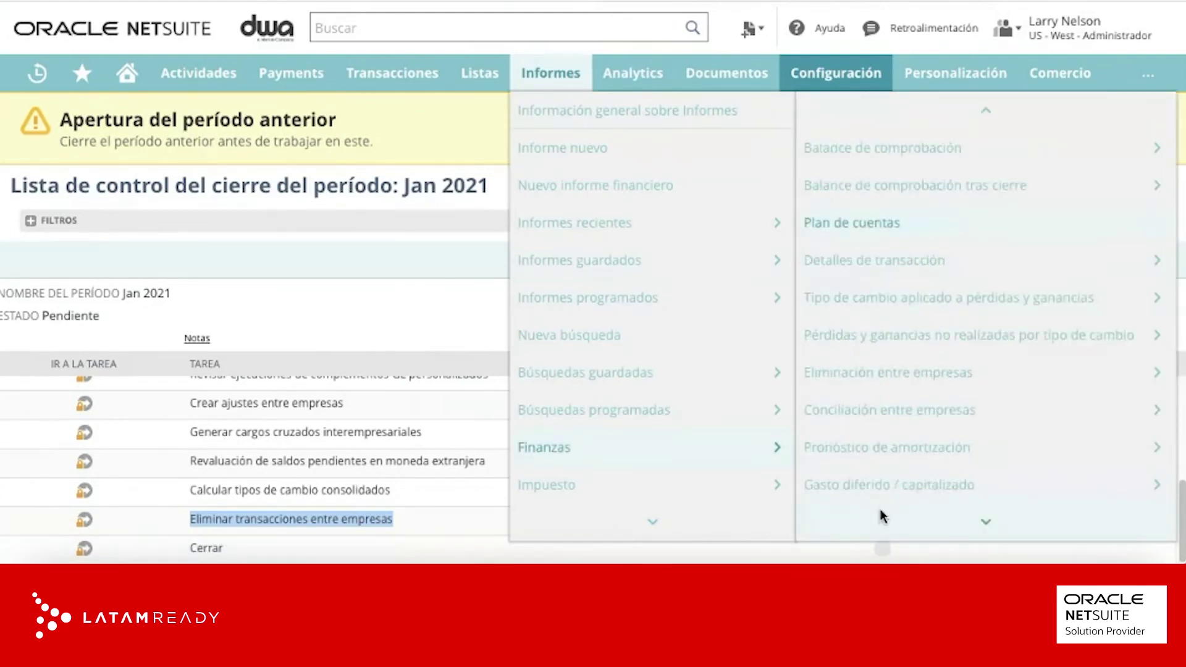
scroll(882, 517, down, 3)
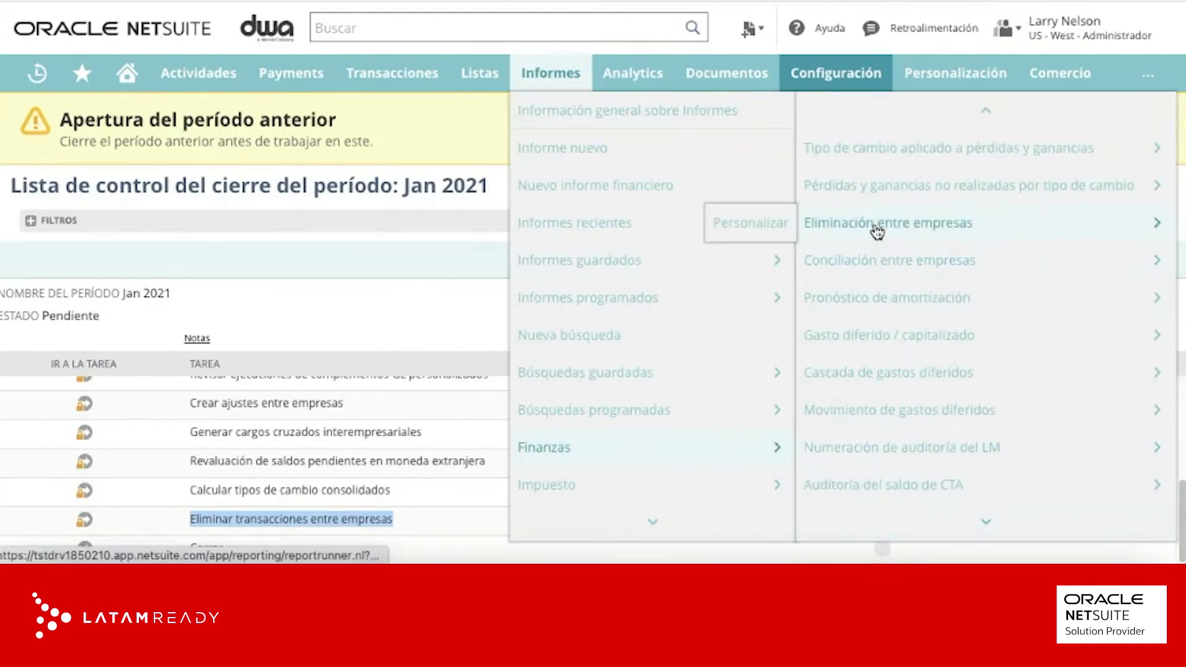
right_click(877, 226)
click(836, 227)
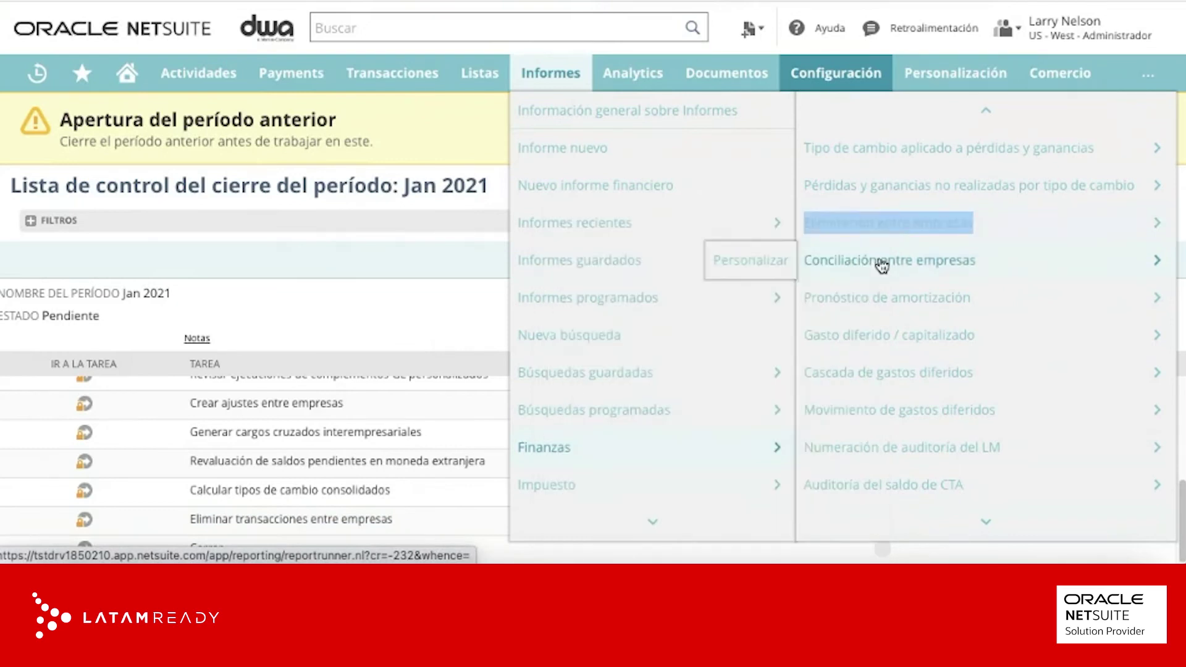
Open the Conciliación entre empresas report in a new browser tab and review the elimination journal lines in the Eliminación entre empresas report.
right_click(880, 262)
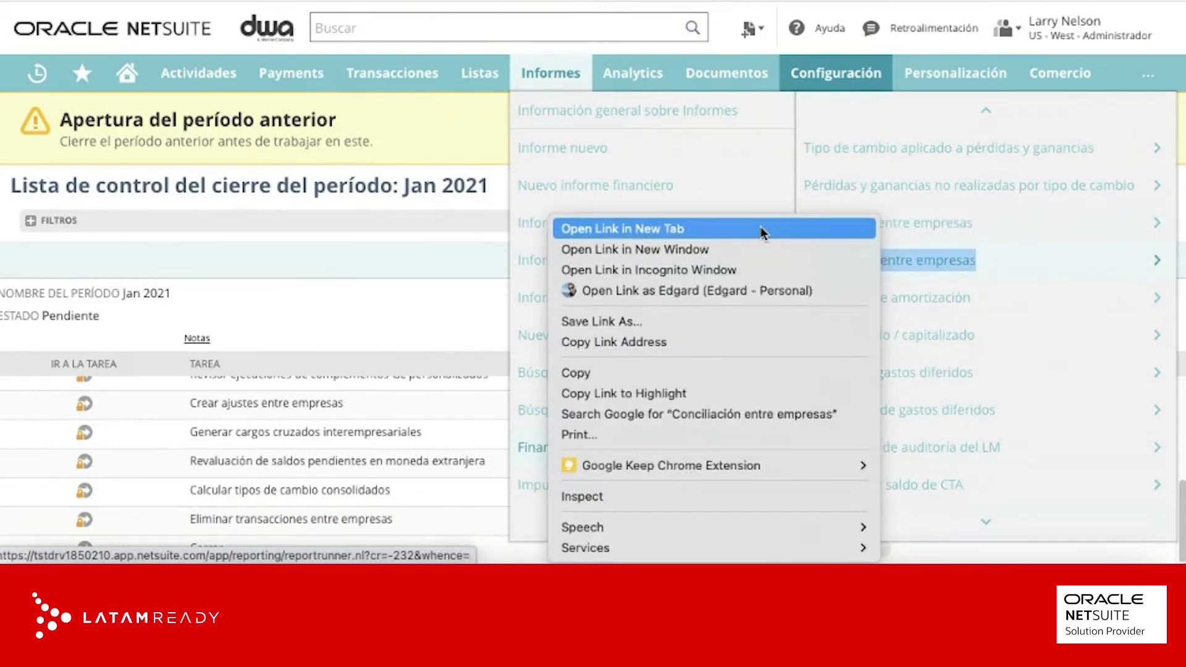
click(764, 229)
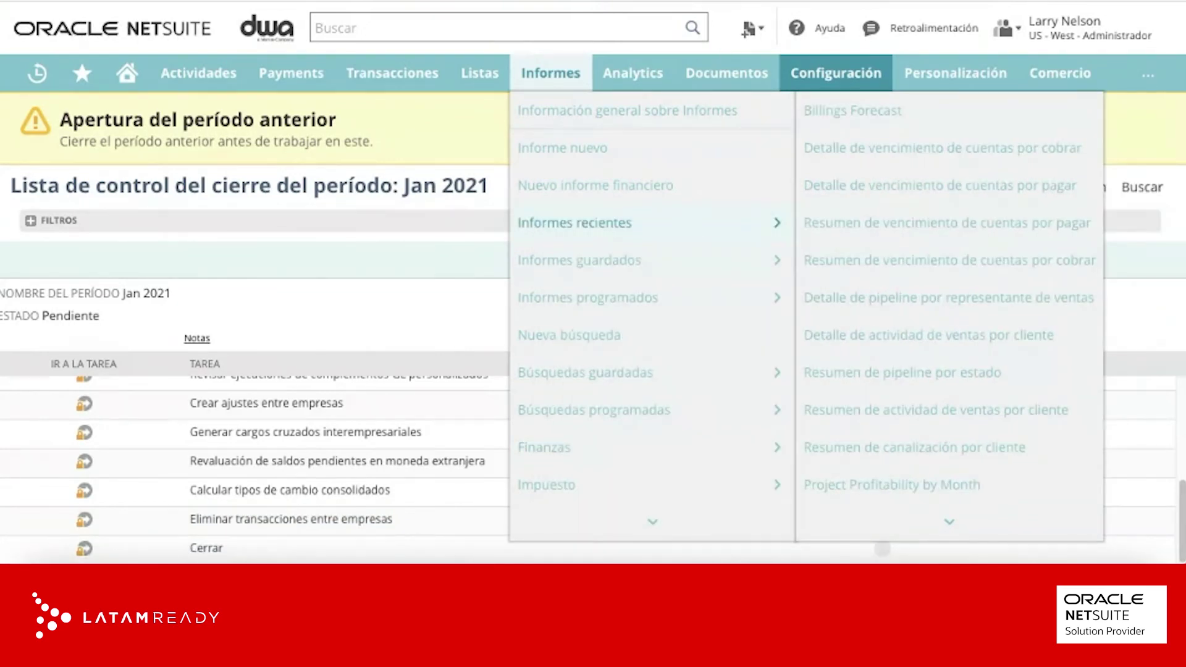
key(ctrl+Tab)
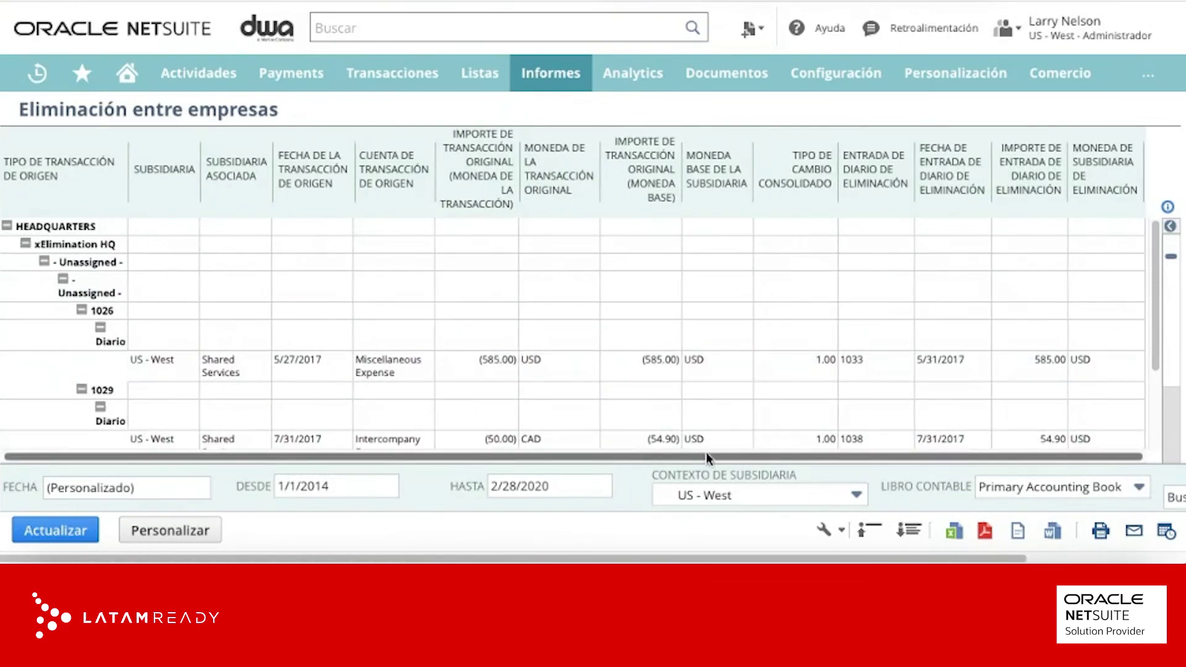
scroll(382, 370, down, 3)
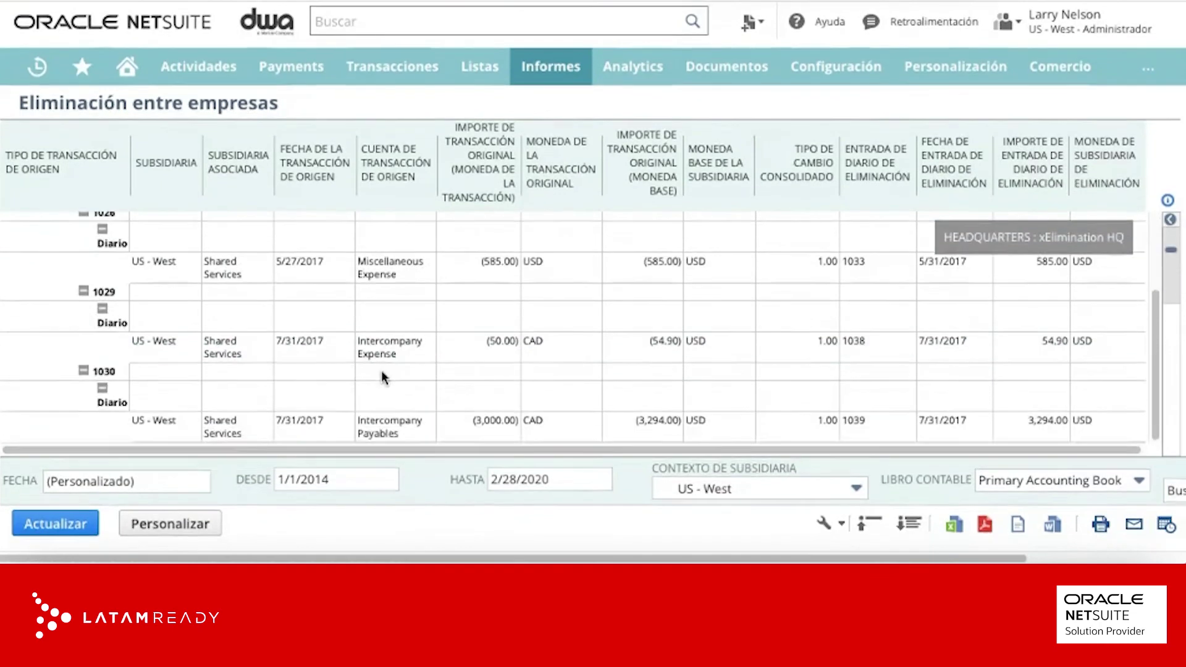
scroll(430, 372, up, 3)
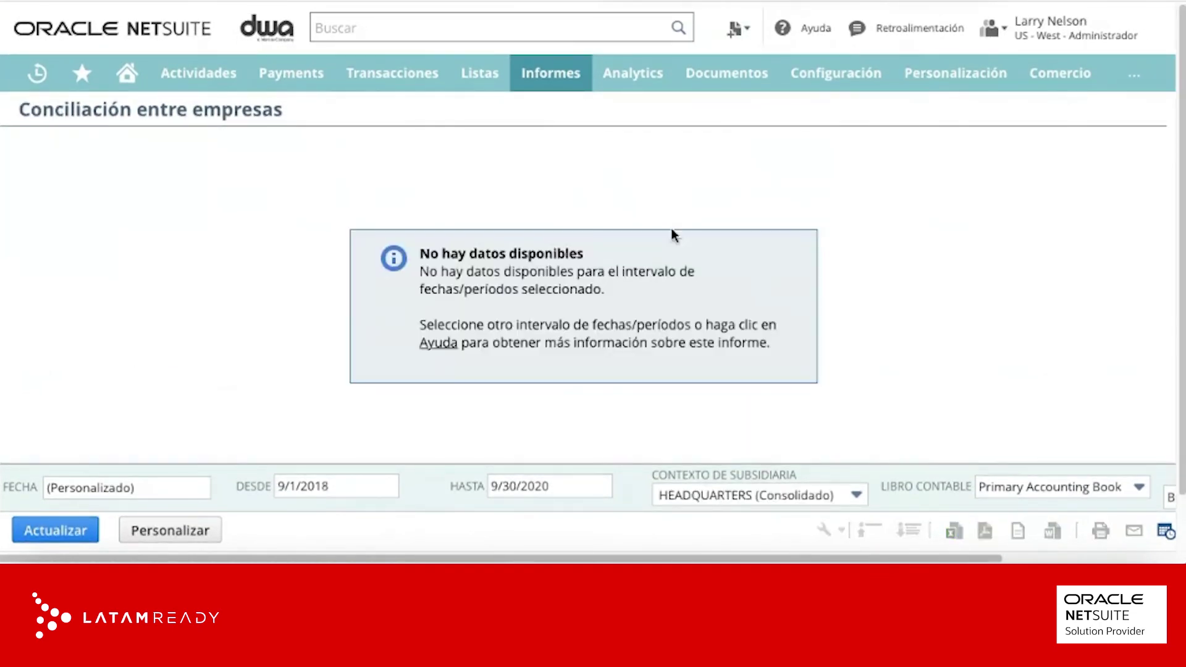
Run the Conciliación entre empresas report from 9/1/2017 and examine its unlinked orders and mismatched amounts.
click(342, 489)
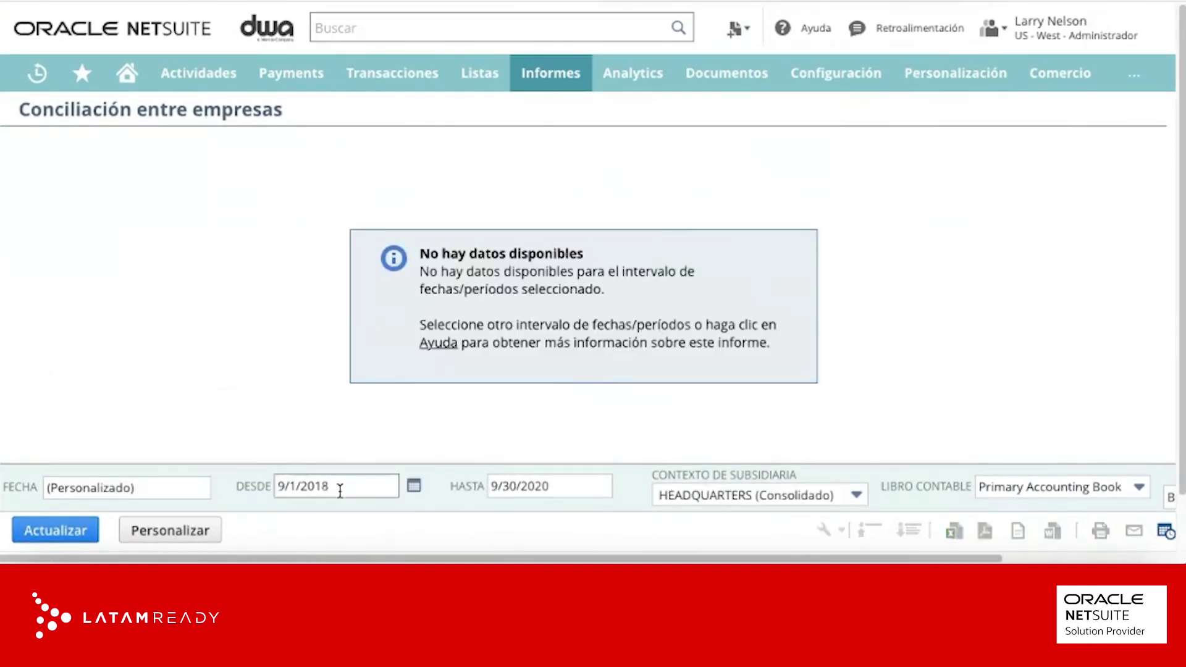
key(BackSpace)
text(7)
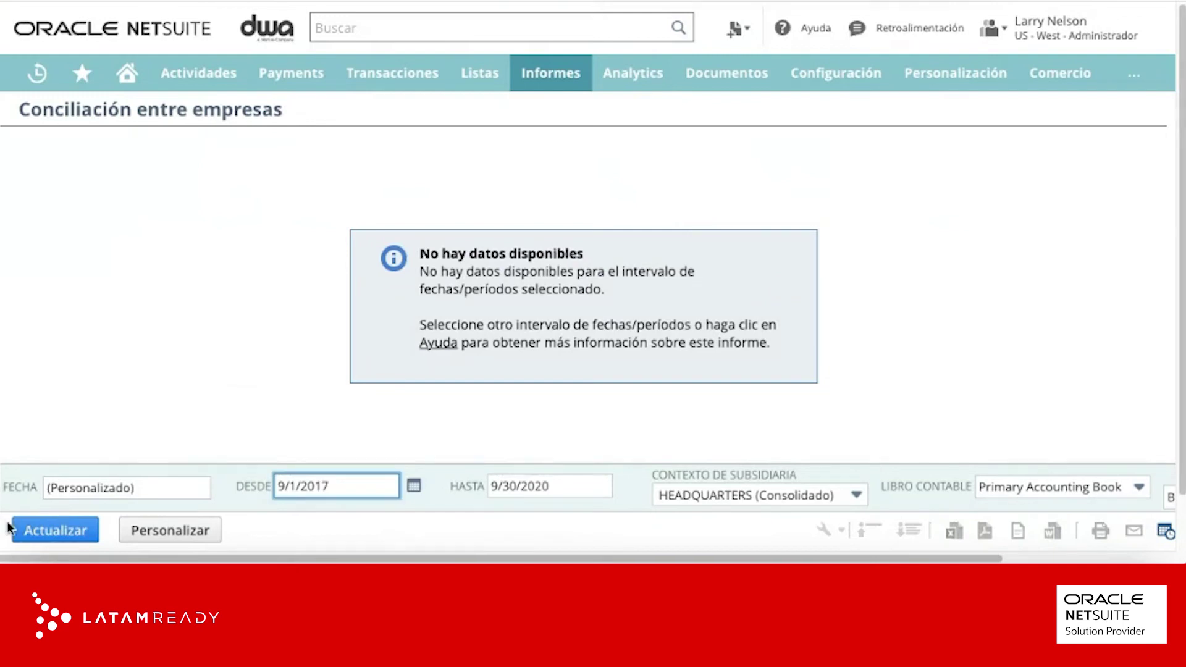
click(47, 530)
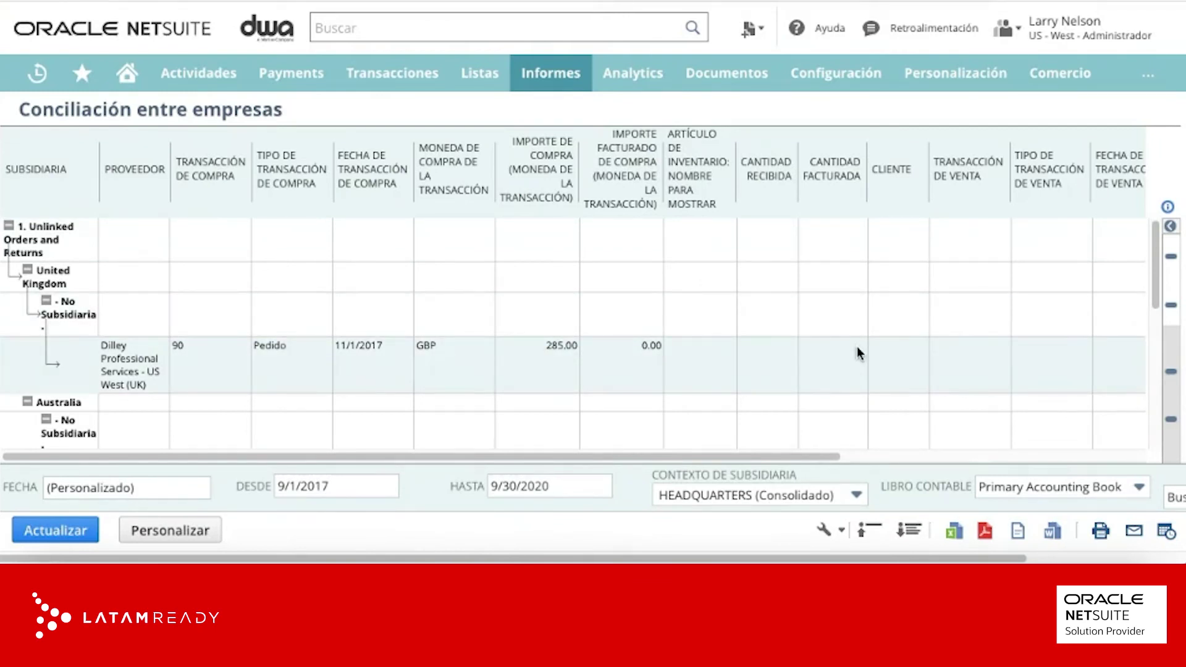
scroll(858, 353, down, 6)
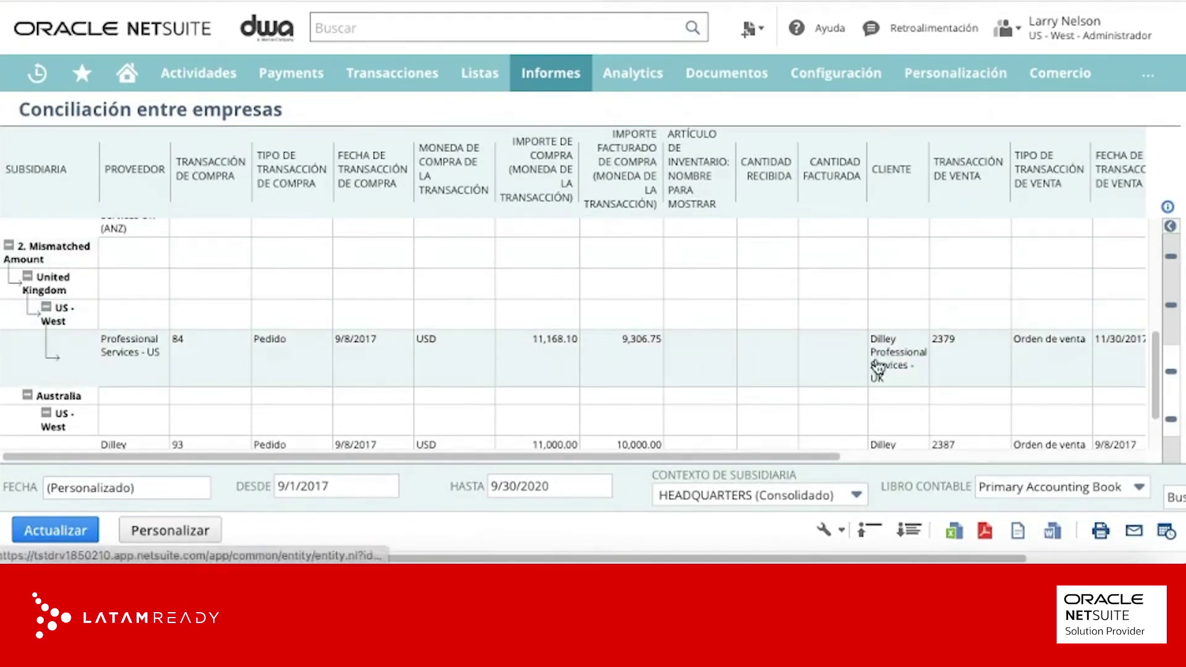
drag(708, 456, 453, 467)
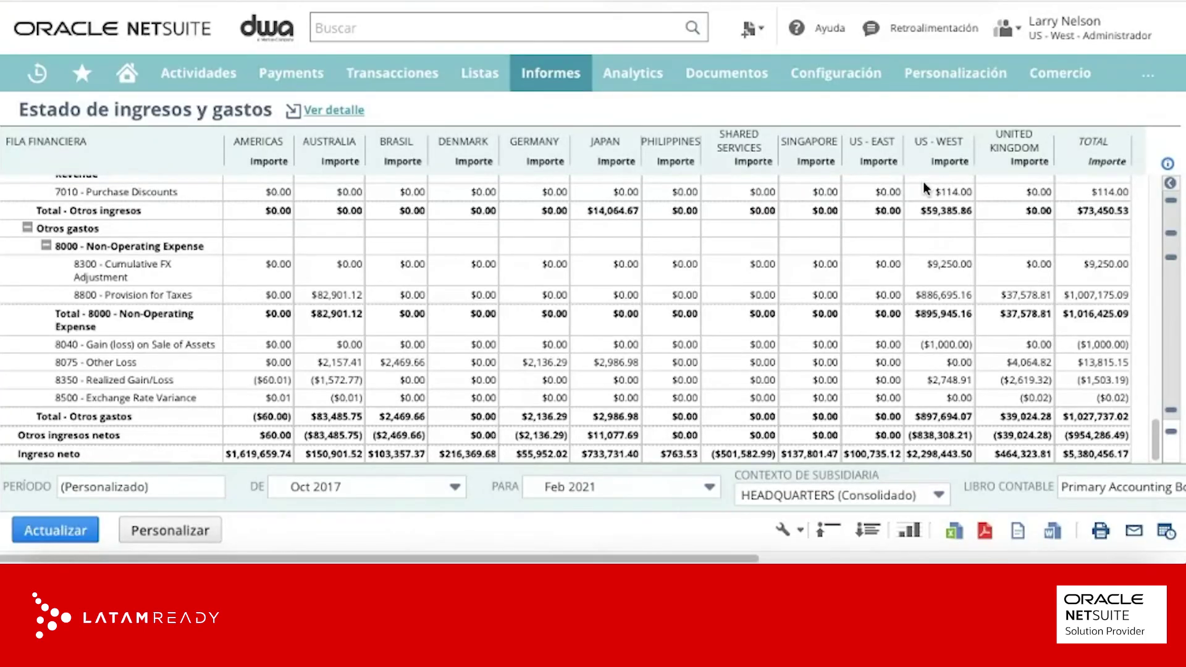
Find the xElimination HQ column in the Balance General by subsidiary and open the detail behind its equity amount.
mouse_move(643, 556)
mouse_down()
mouse_move(947, 556)
mouse_move(652, 556)
mouse_up()
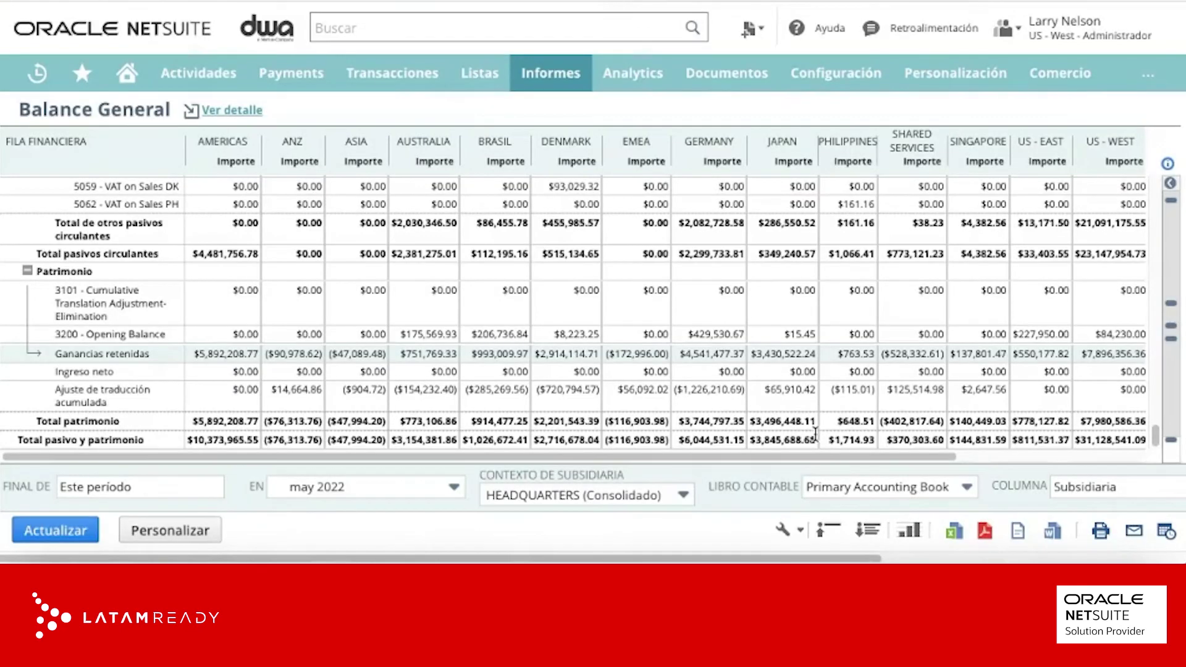
drag(831, 456, 1063, 461)
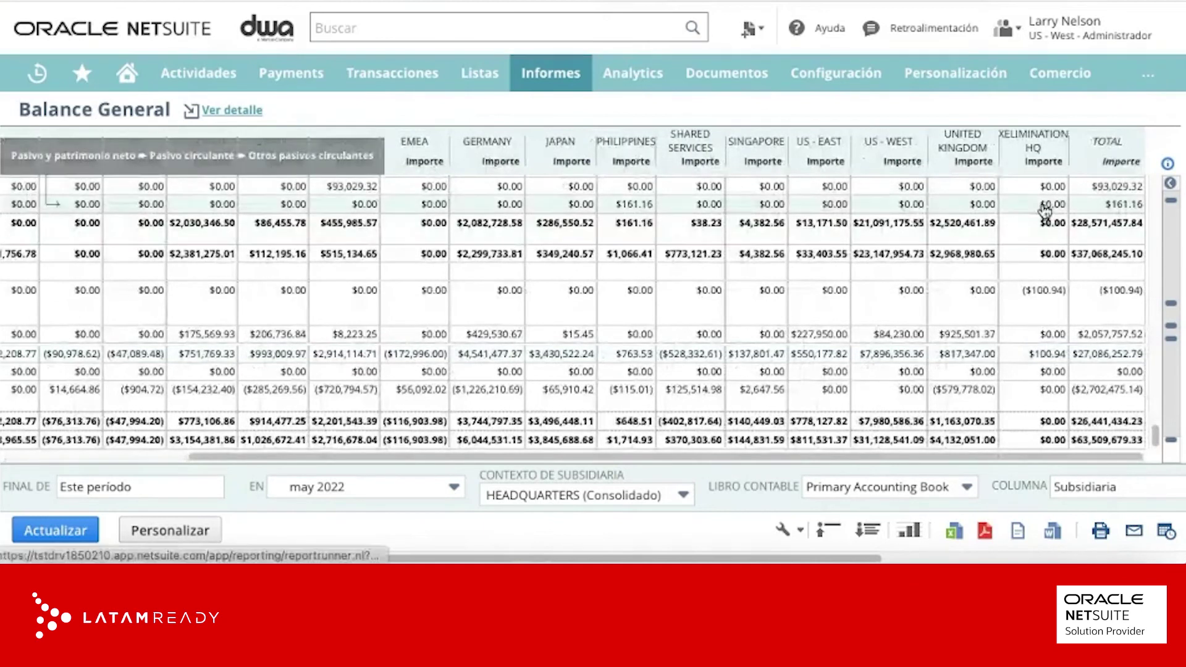
click(1050, 365)
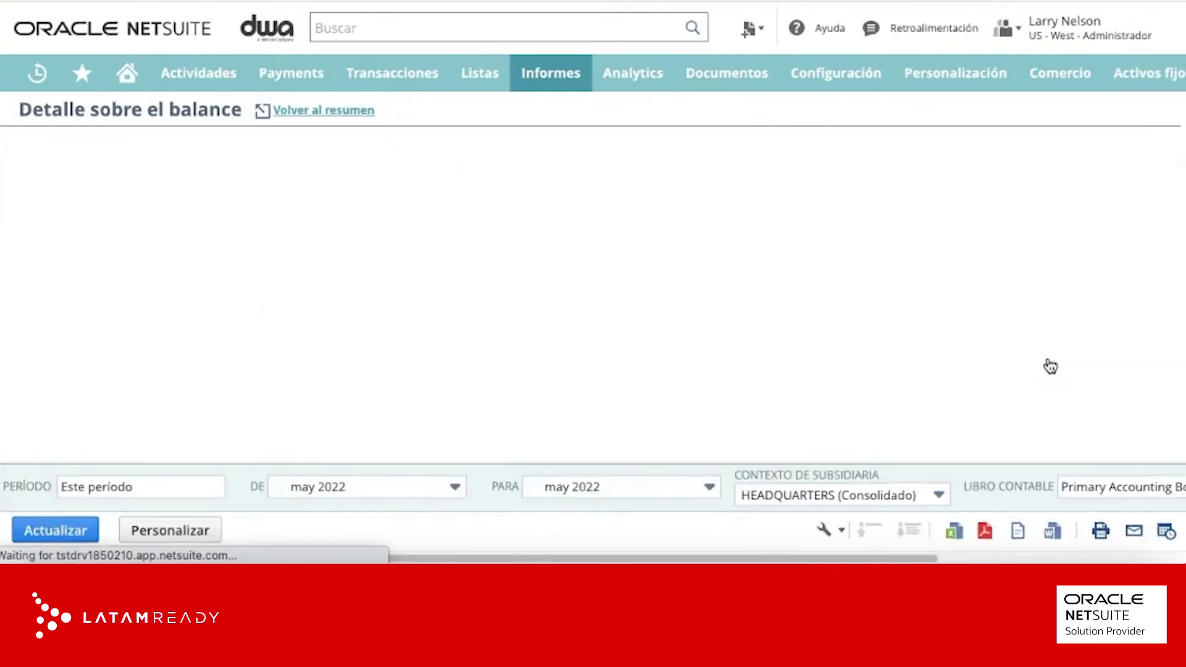
Set the starting period of the Detalle sobre el balance report to Jul 2016 and refresh it.
click(422, 491)
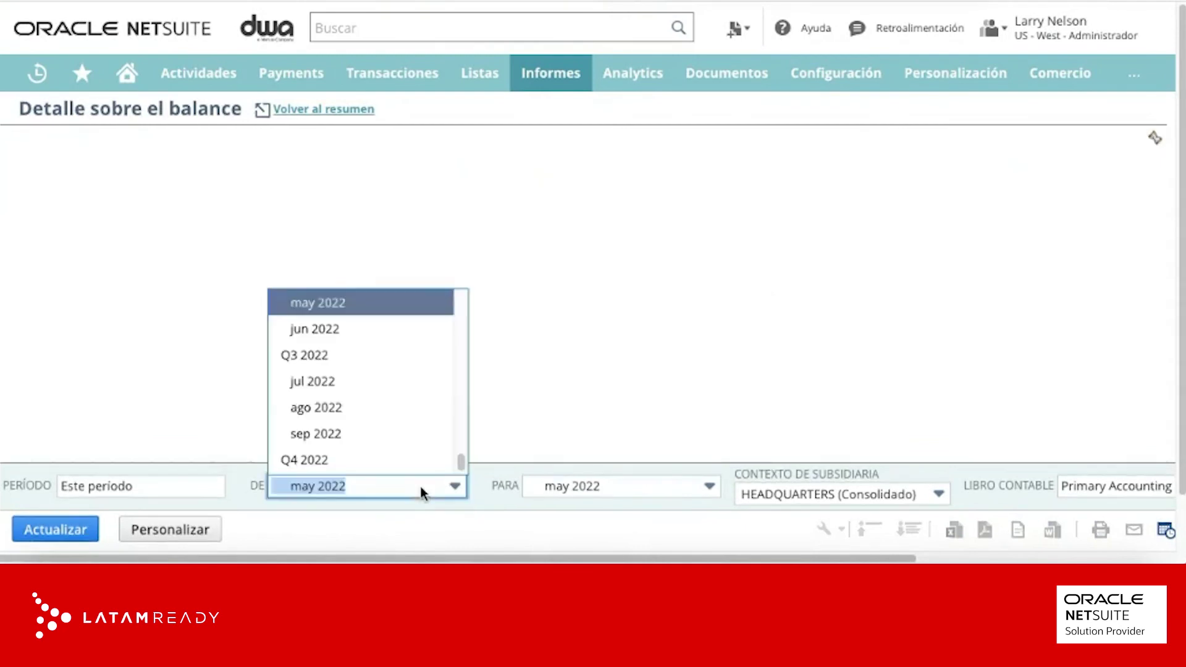
scroll(399, 408, up, 20)
scroll(399, 407, up, 5)
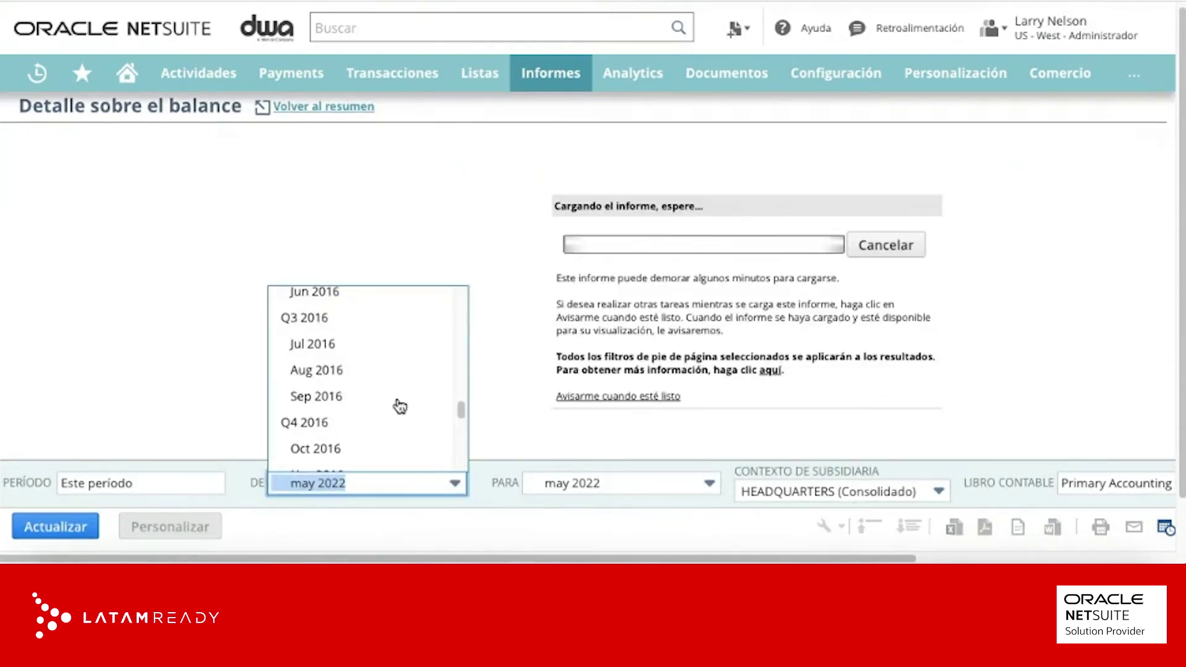
click(355, 392)
click(56, 526)
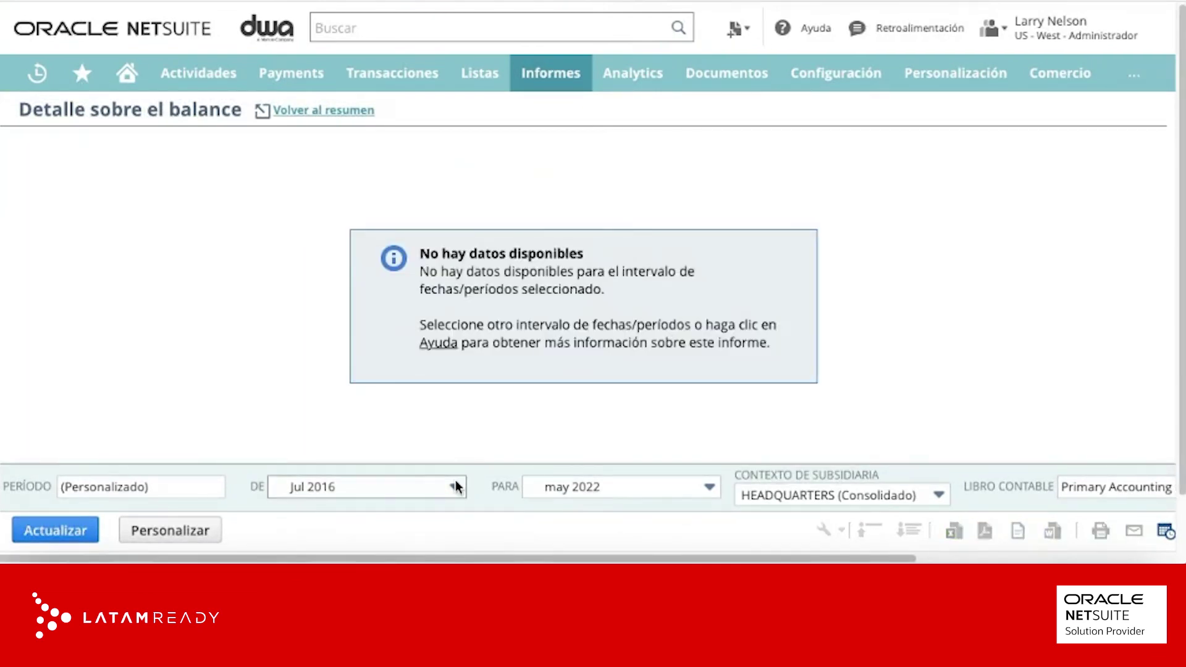
click(419, 488)
click(420, 488)
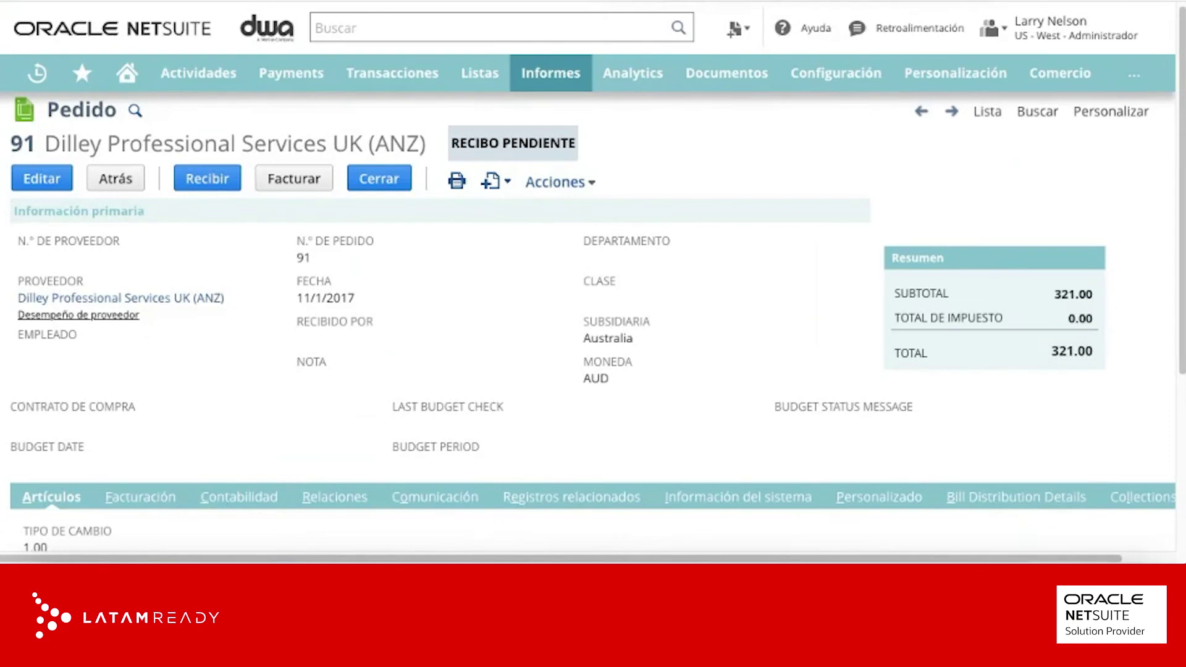
Open the finance transaction Realizar Asientos Contables entre empresas avanzados in a new browser tab.
mouse_move(379, 80)
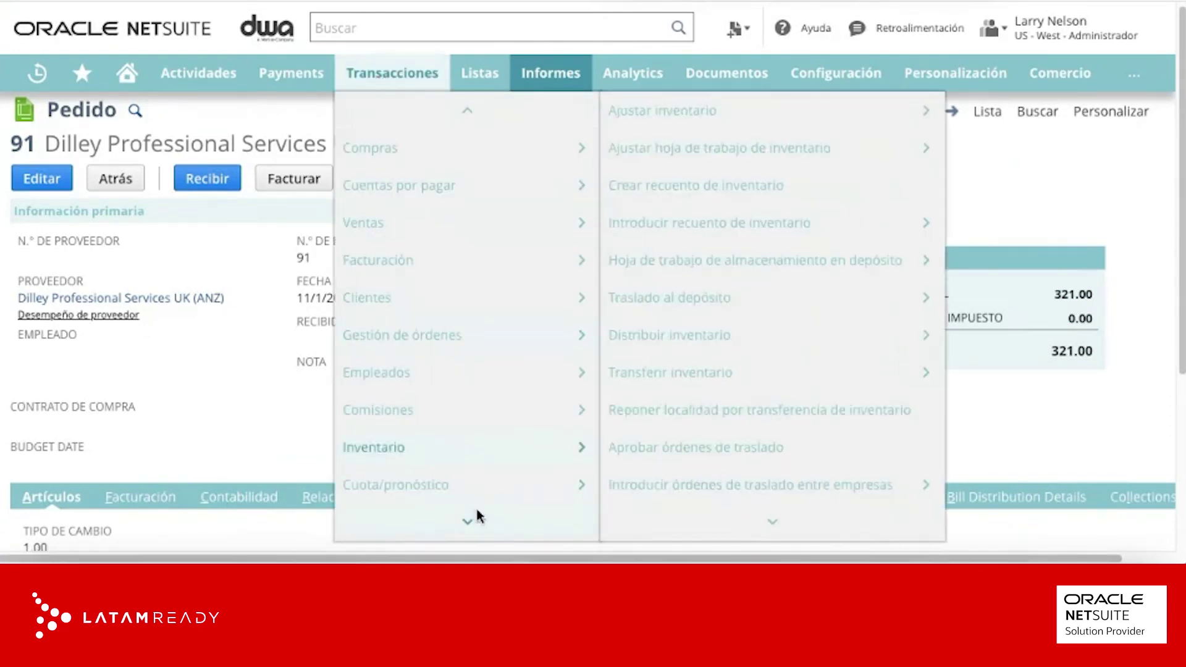
mouse_move(479, 519)
mouse_move(440, 450)
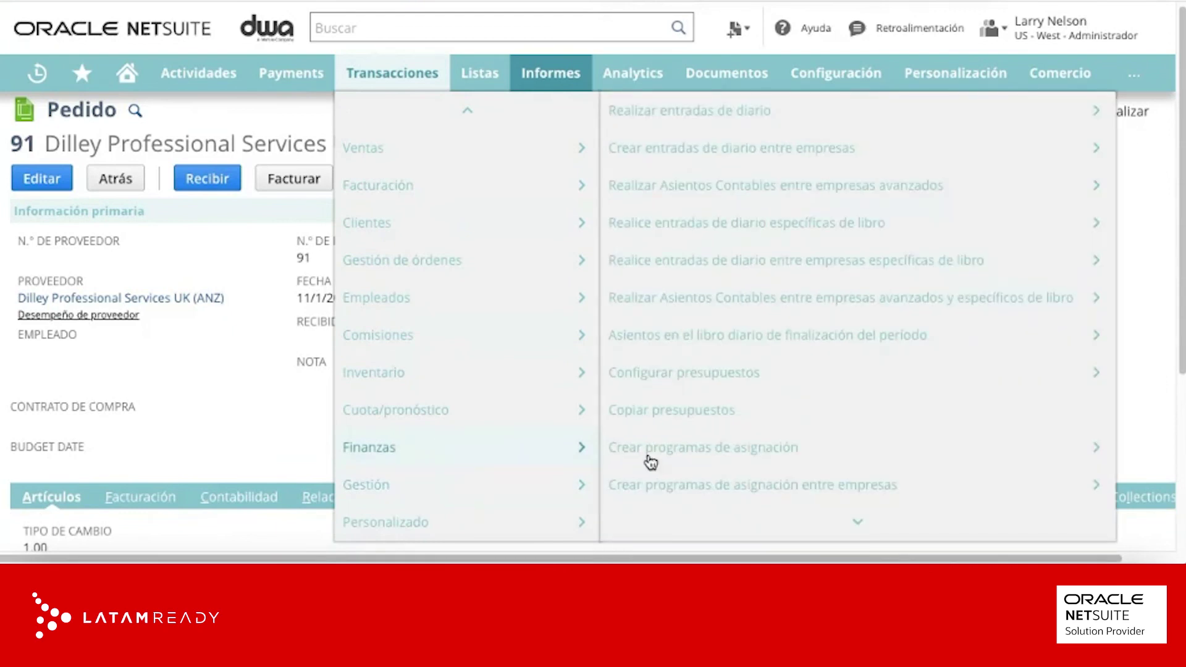
mouse_move(720, 204)
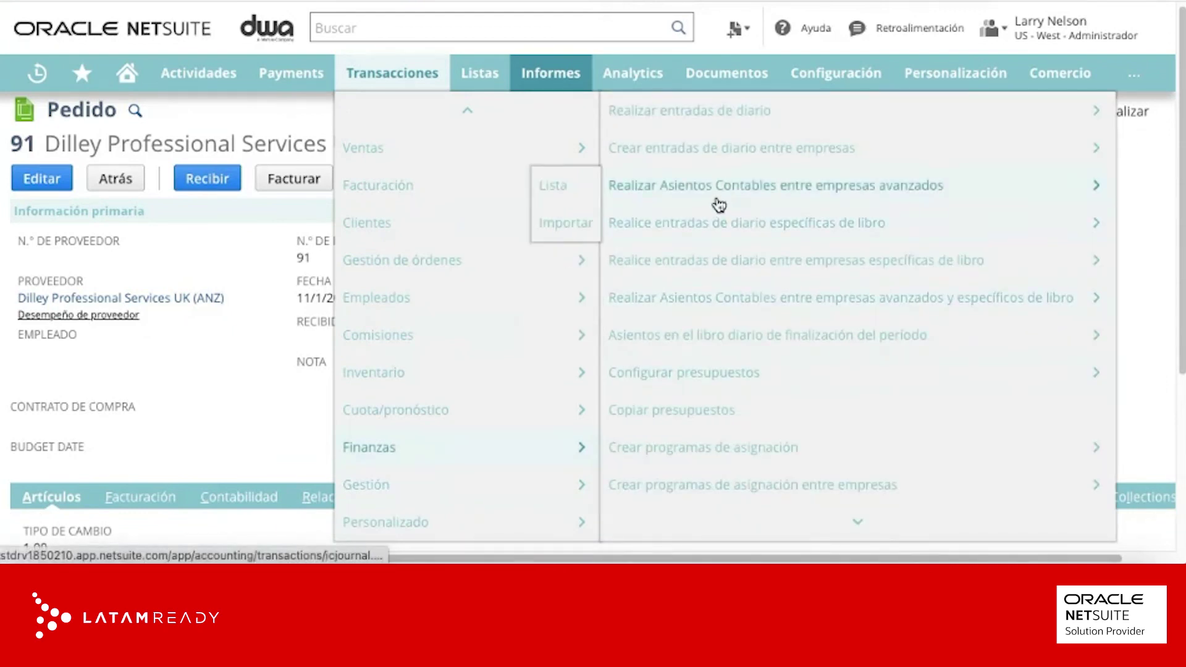
right_click(755, 193)
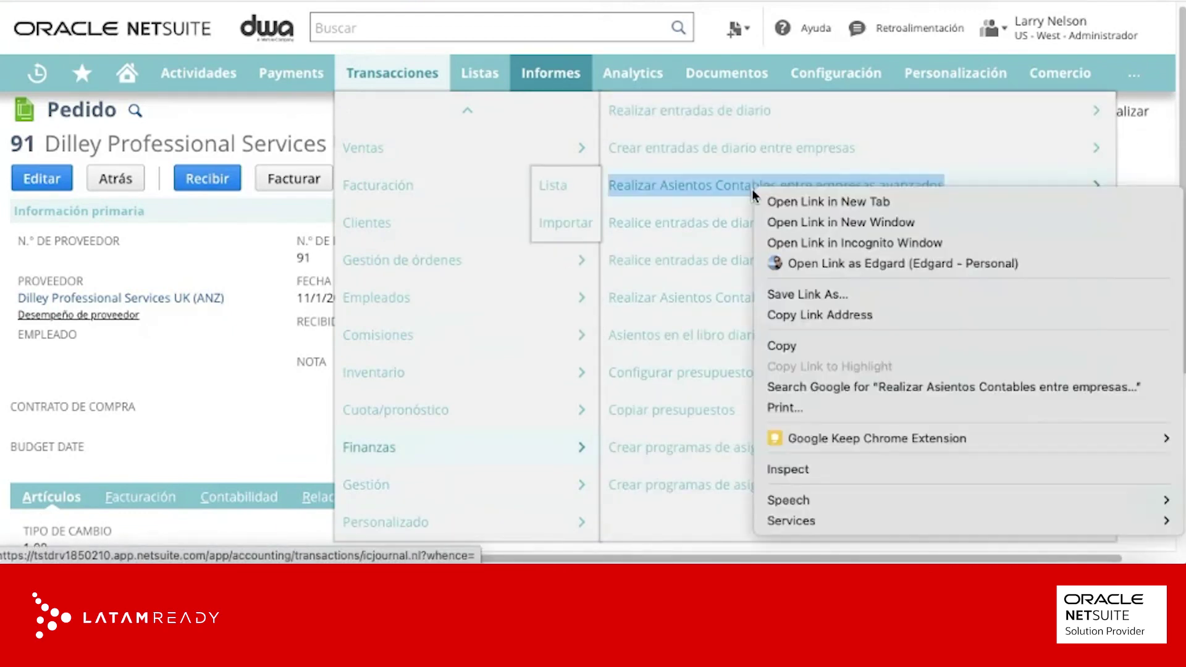
click(777, 201)
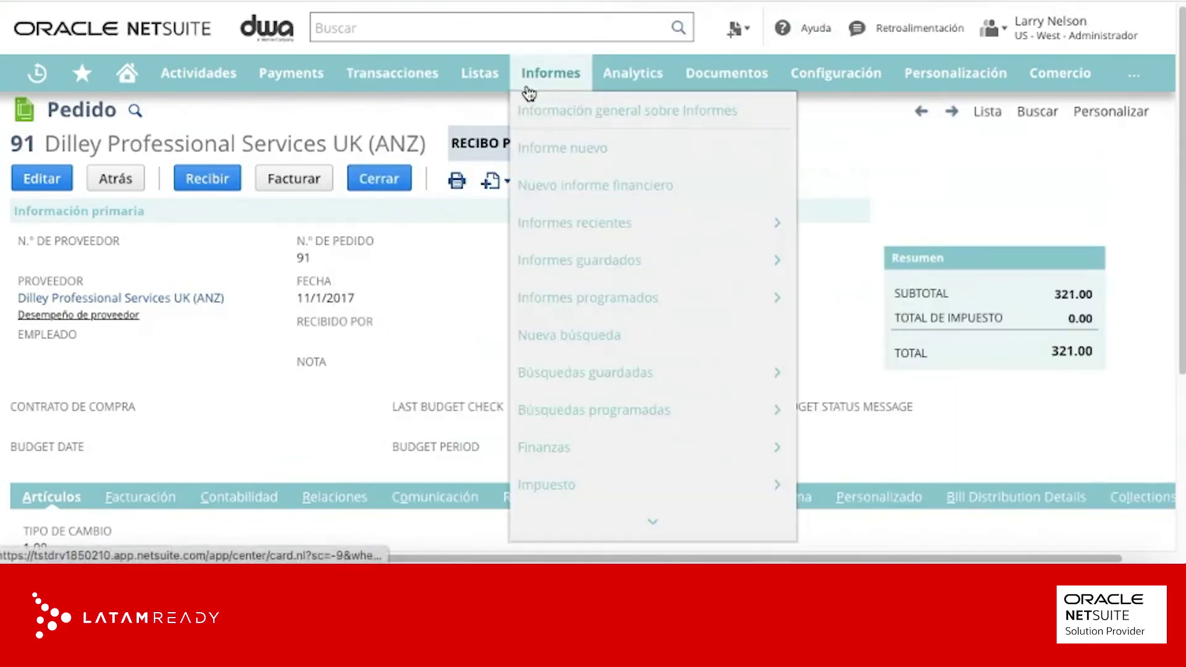
Open the finance transaction Realizar Asientos Contables entre empresas avanzados y específicos de libro in a new browser tab.
scroll(443, 506, down, 3)
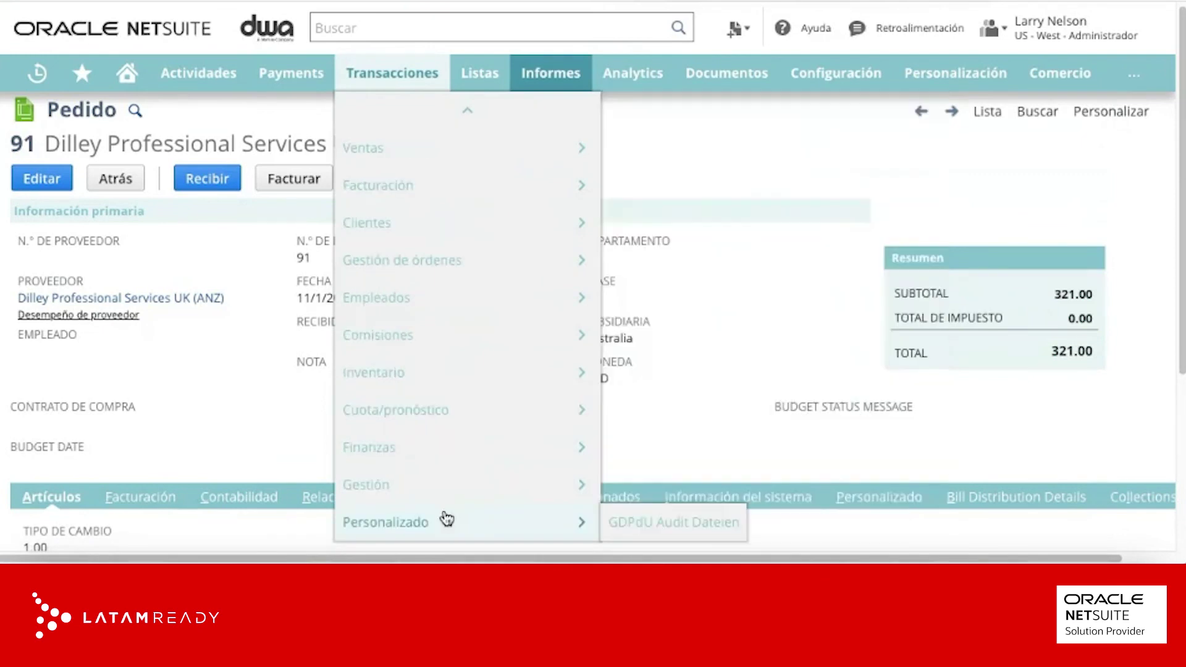
mouse_move(445, 451)
mouse_move(736, 309)
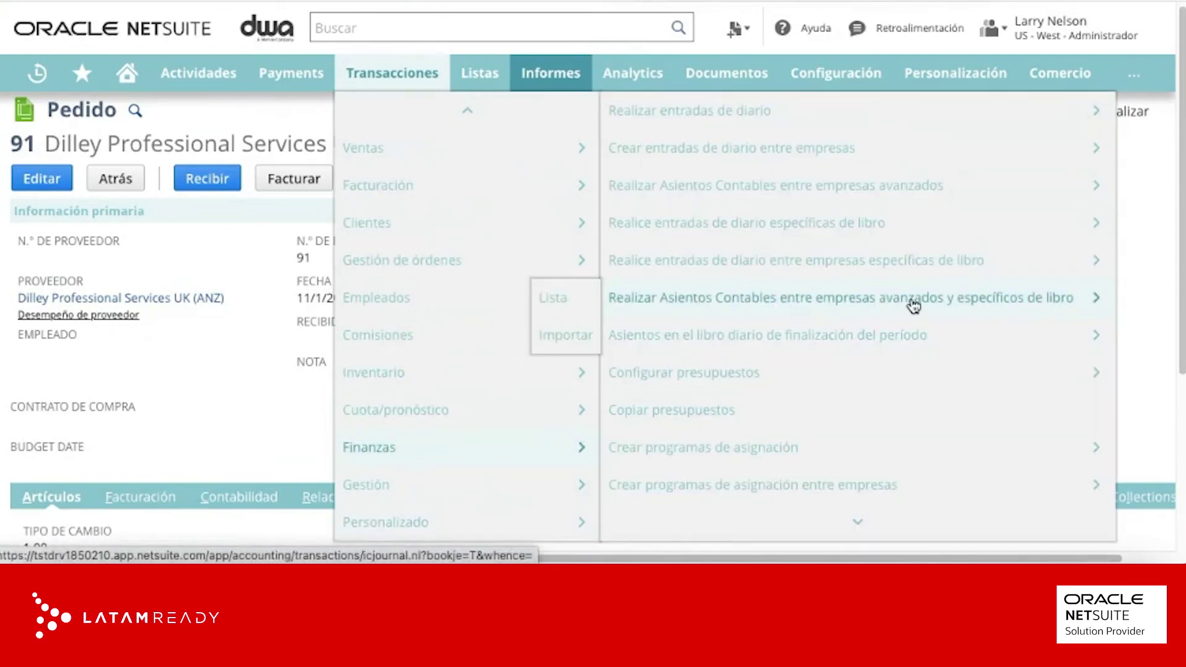
scroll(961, 307, down, 3)
right_click(962, 303)
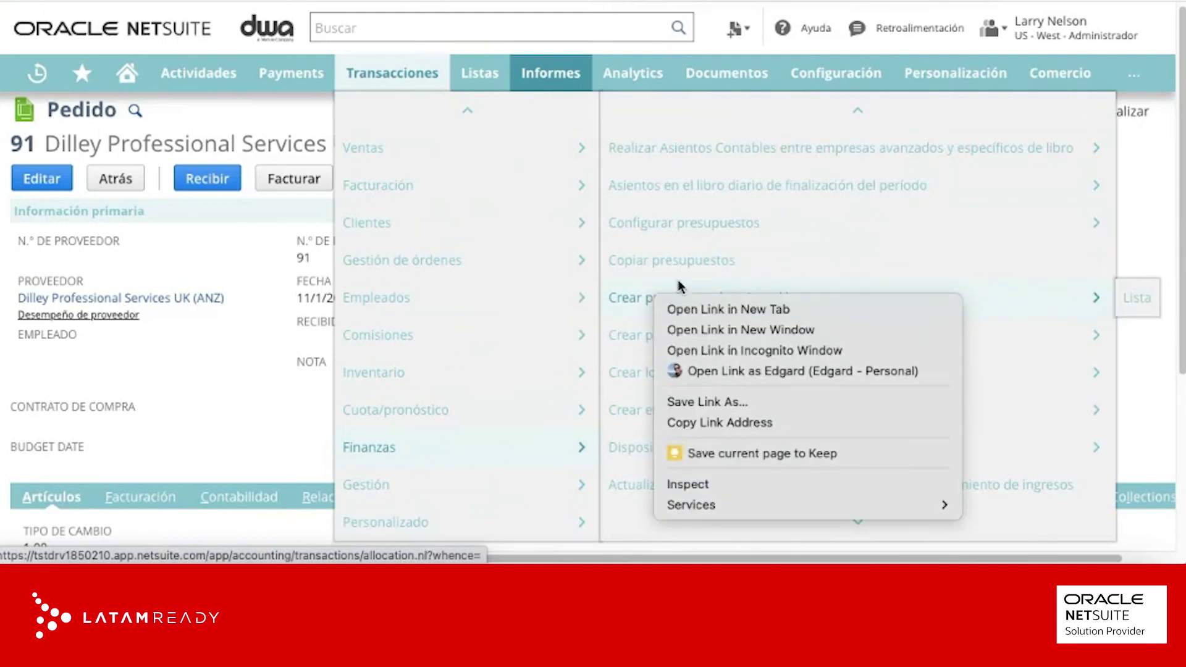
right_click(794, 159)
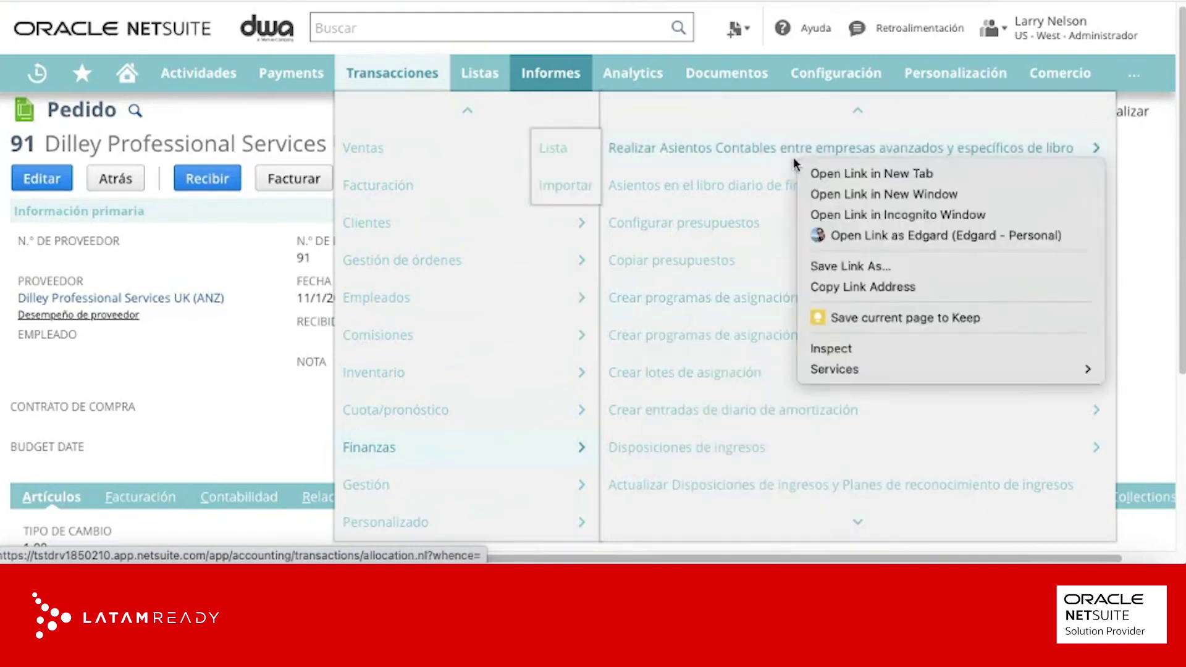
click(823, 173)
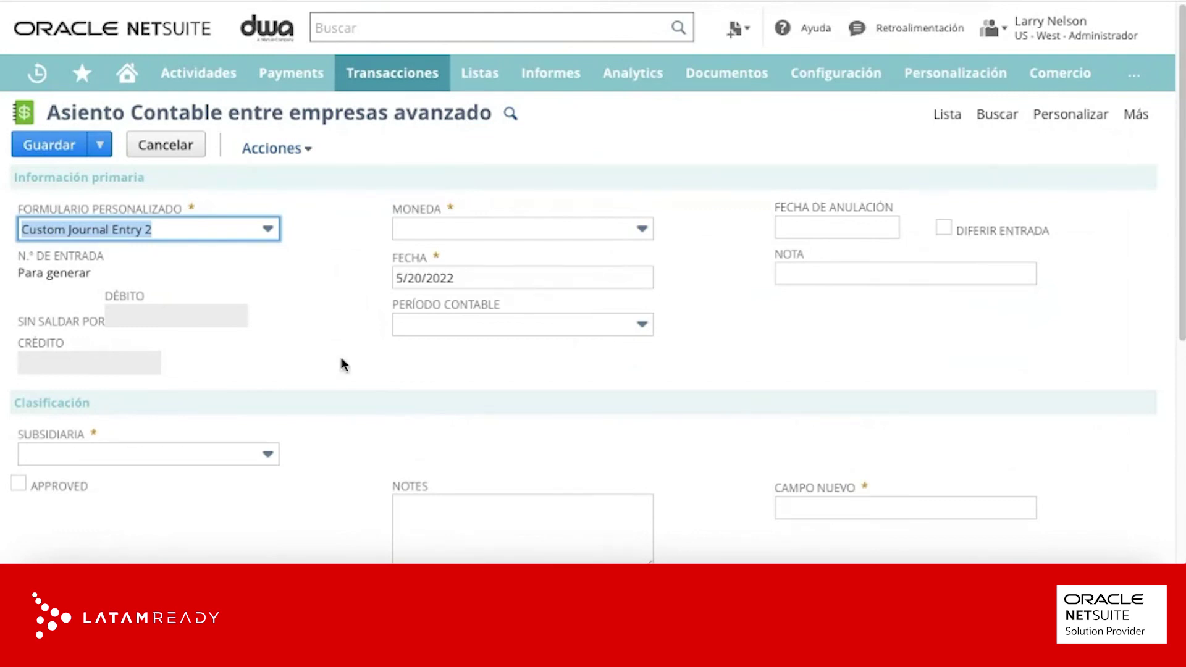
Choose Mexico as the advanced intercompany journal's subsidiary and fill its first line with account 1090 Undeposited Funds and a credit of 1000.
scroll(345, 365, down, 1)
click(249, 445)
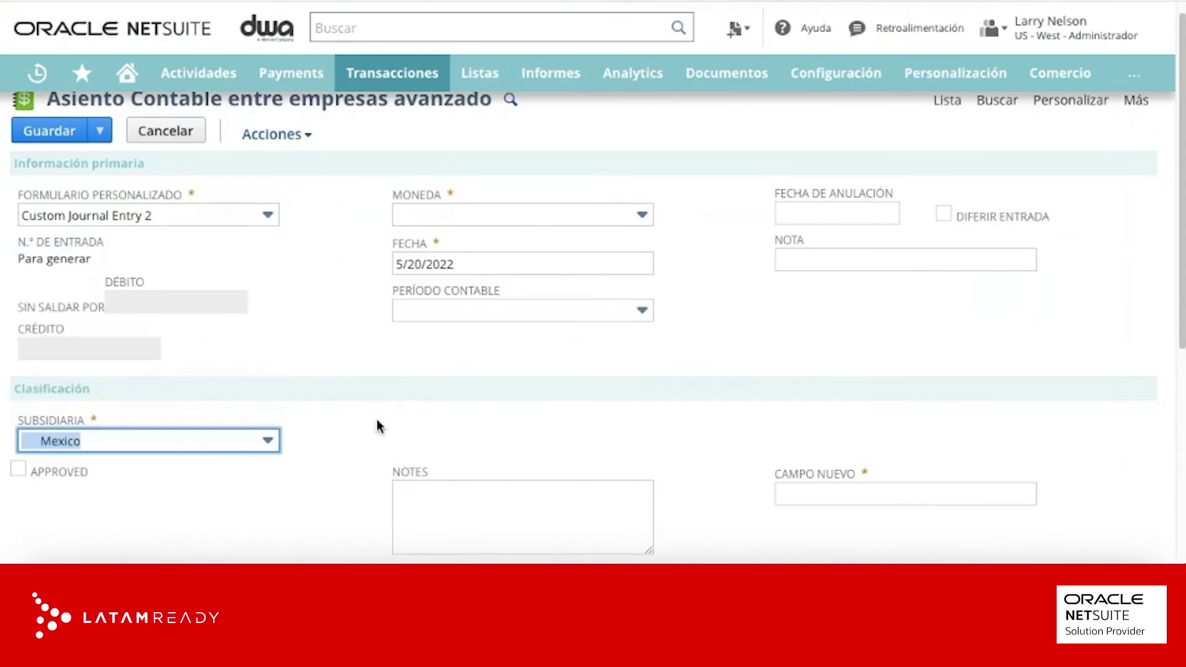
scroll(377, 426, down, 6)
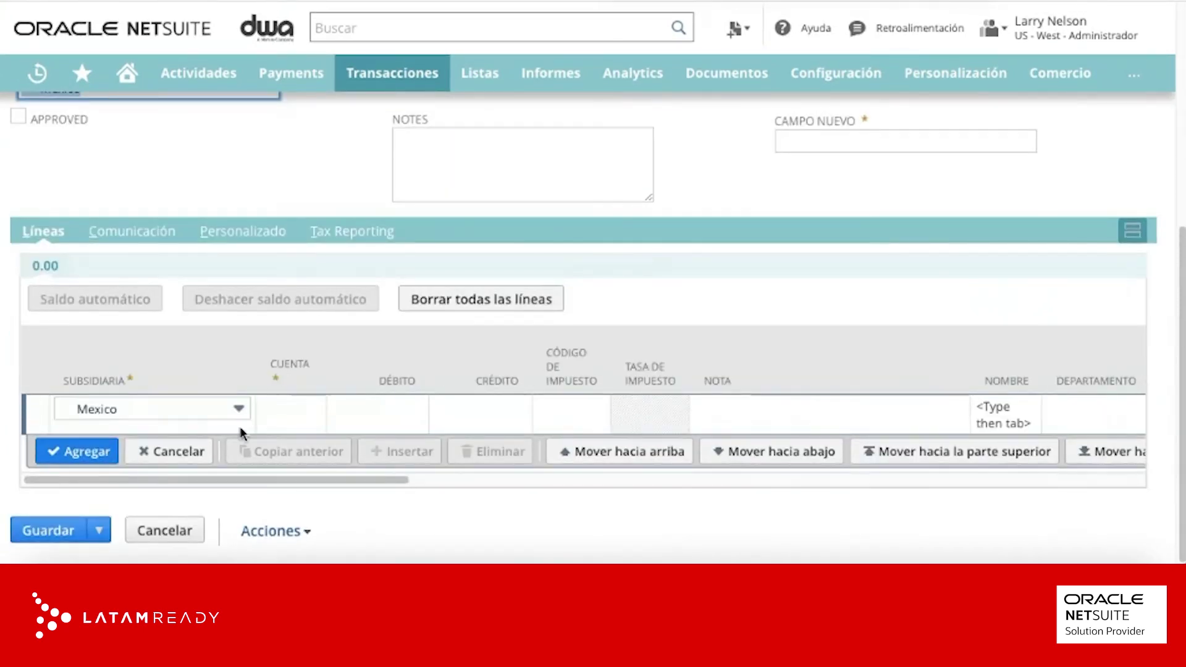
click(275, 420)
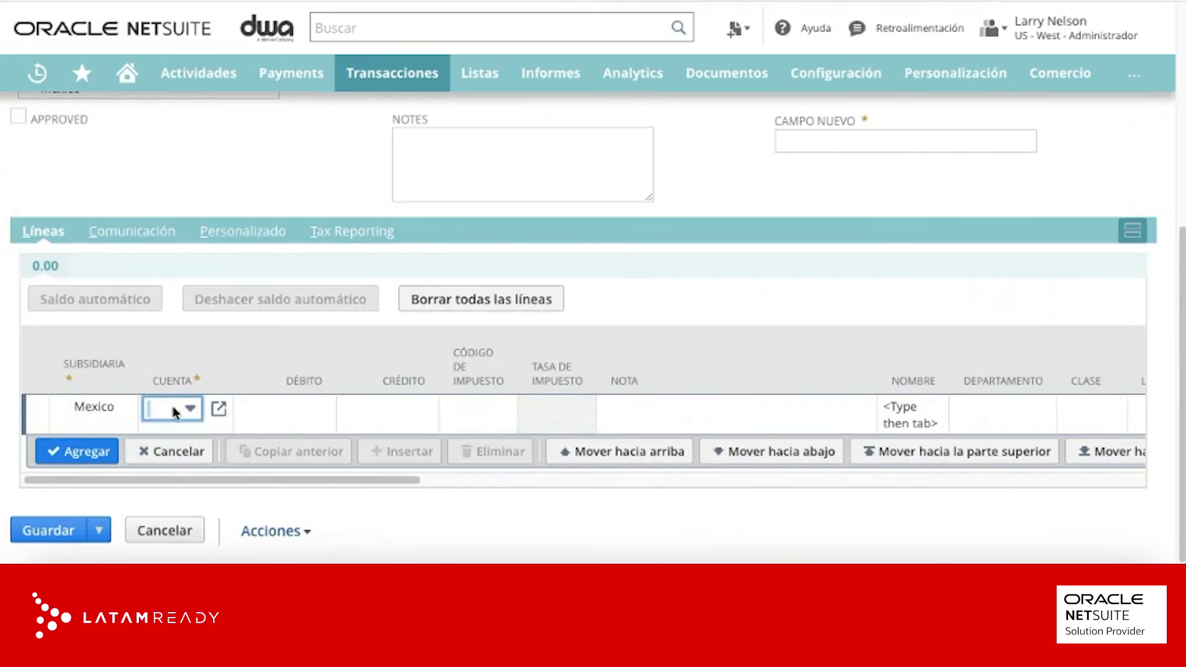
click(191, 413)
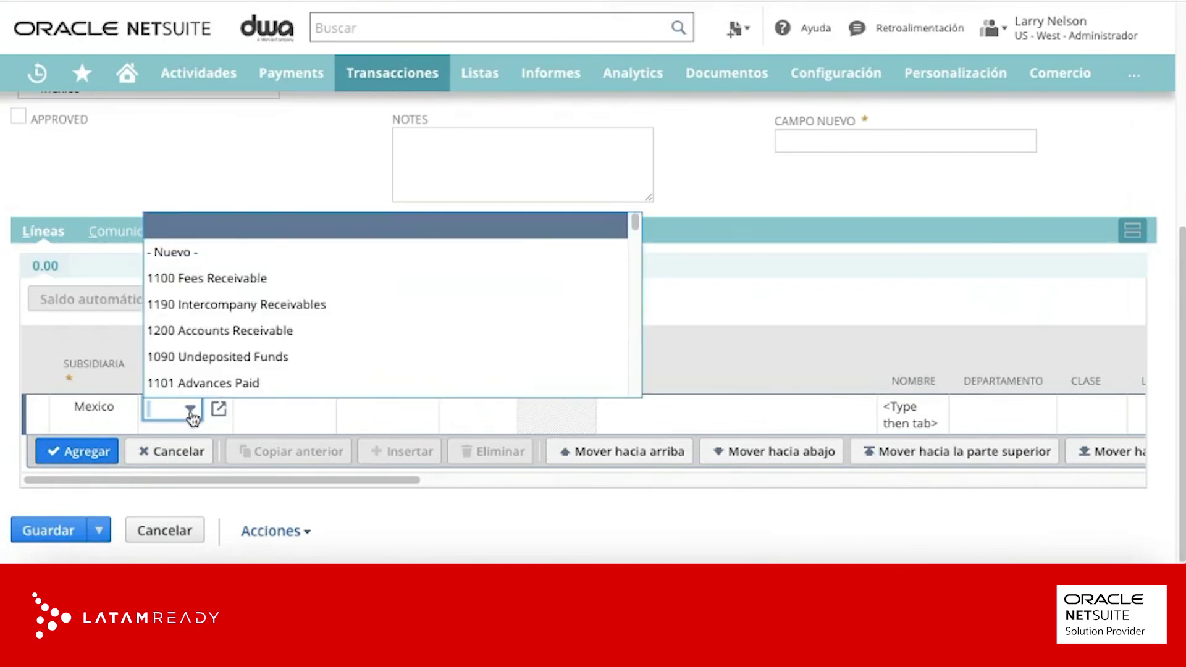
click(217, 357)
click(303, 427)
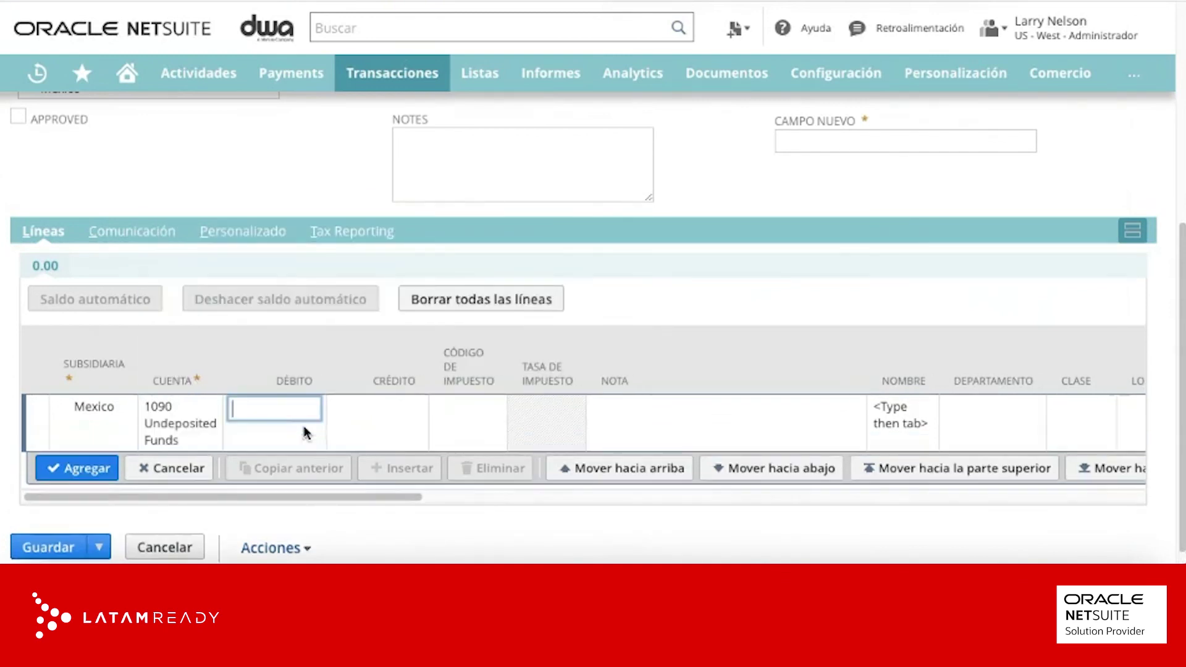
click(366, 413)
text(1000)
key(Tab)
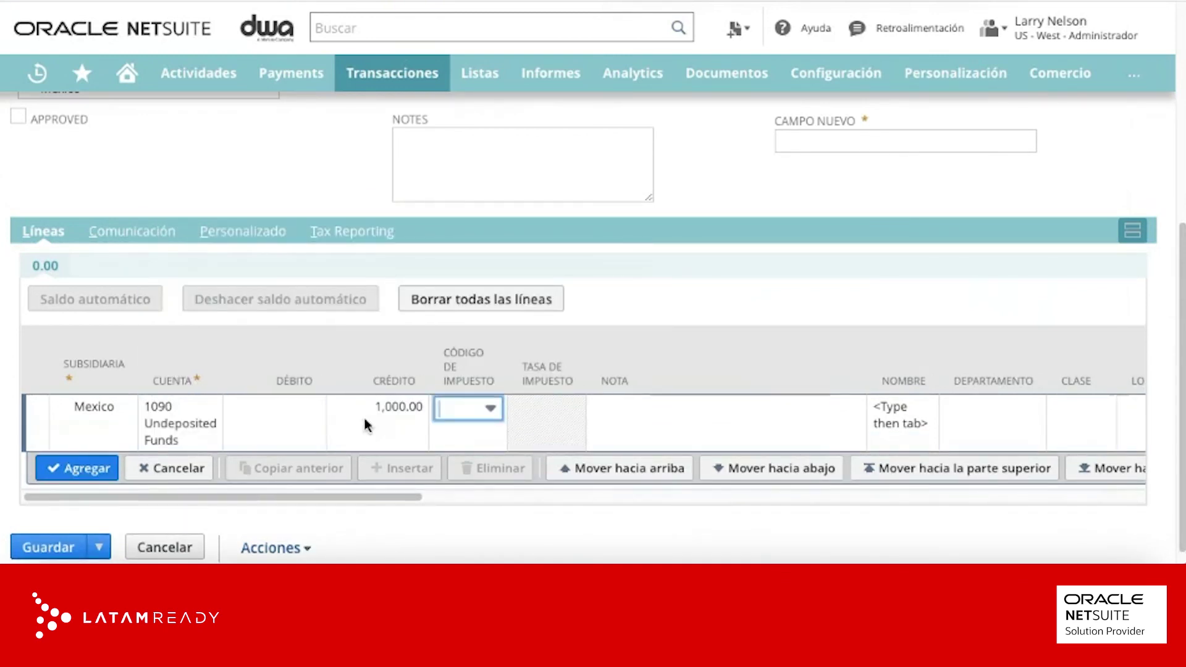
Locate the Eliminar column in the journal entry's line fields.
drag(426, 496, 627, 498)
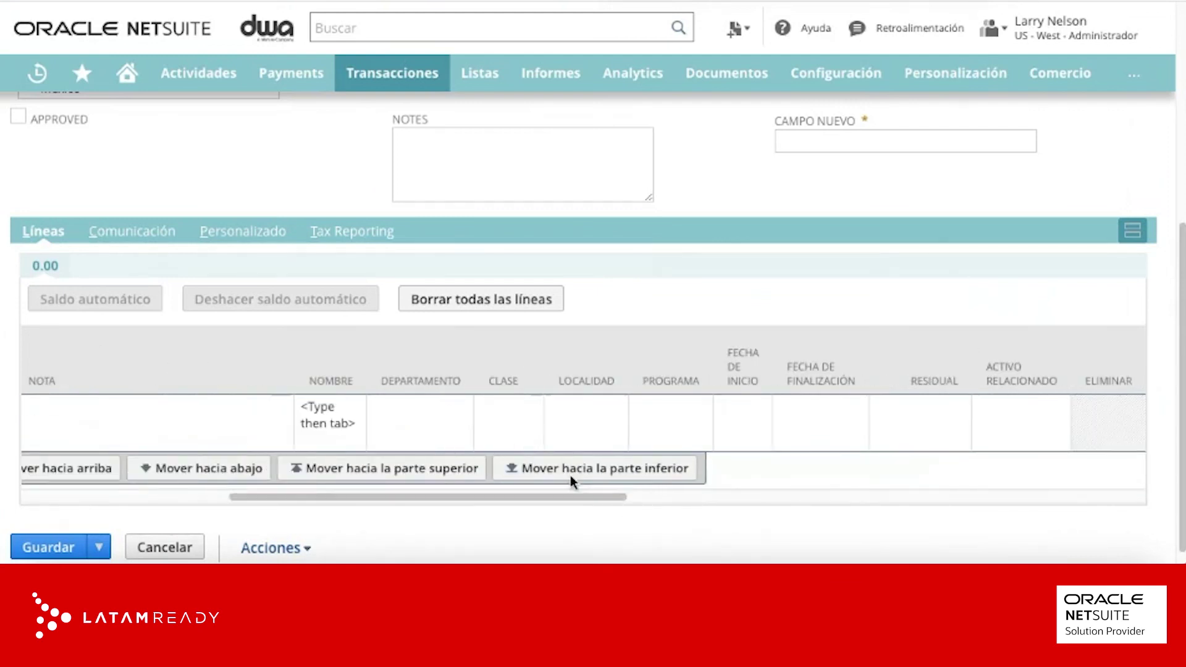
drag(515, 497, 759, 495)
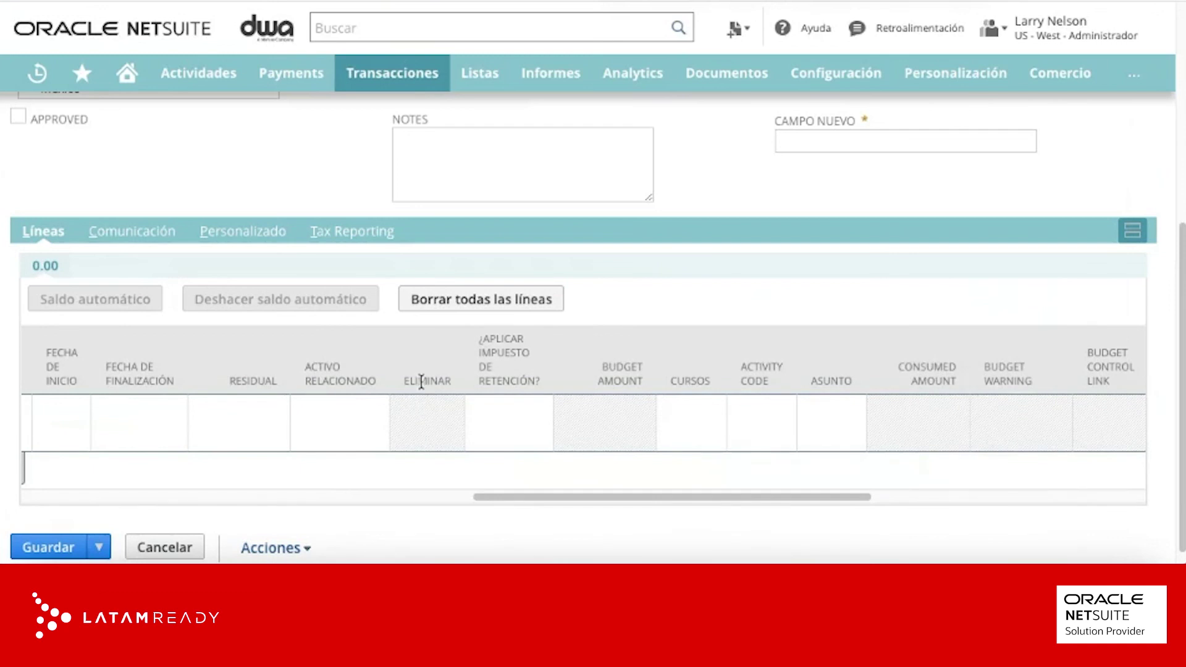
Add the filled-in Mexico line with account 1090 Undeposited Funds to the journal entry.
click(431, 406)
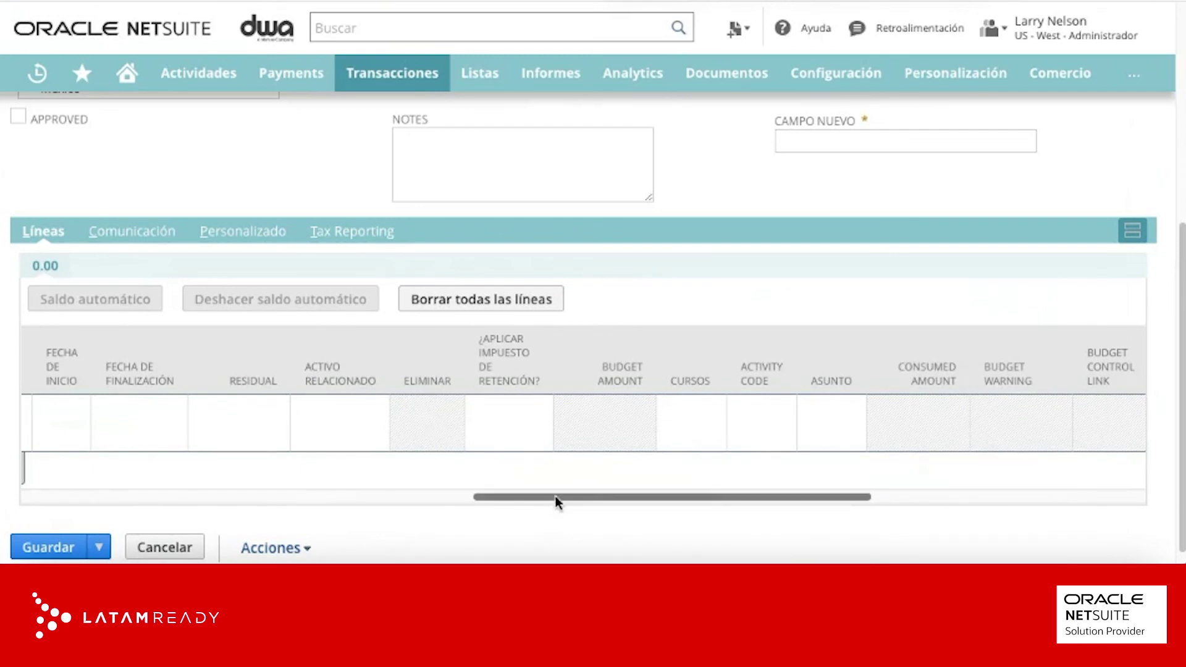
drag(556, 498, 79, 498)
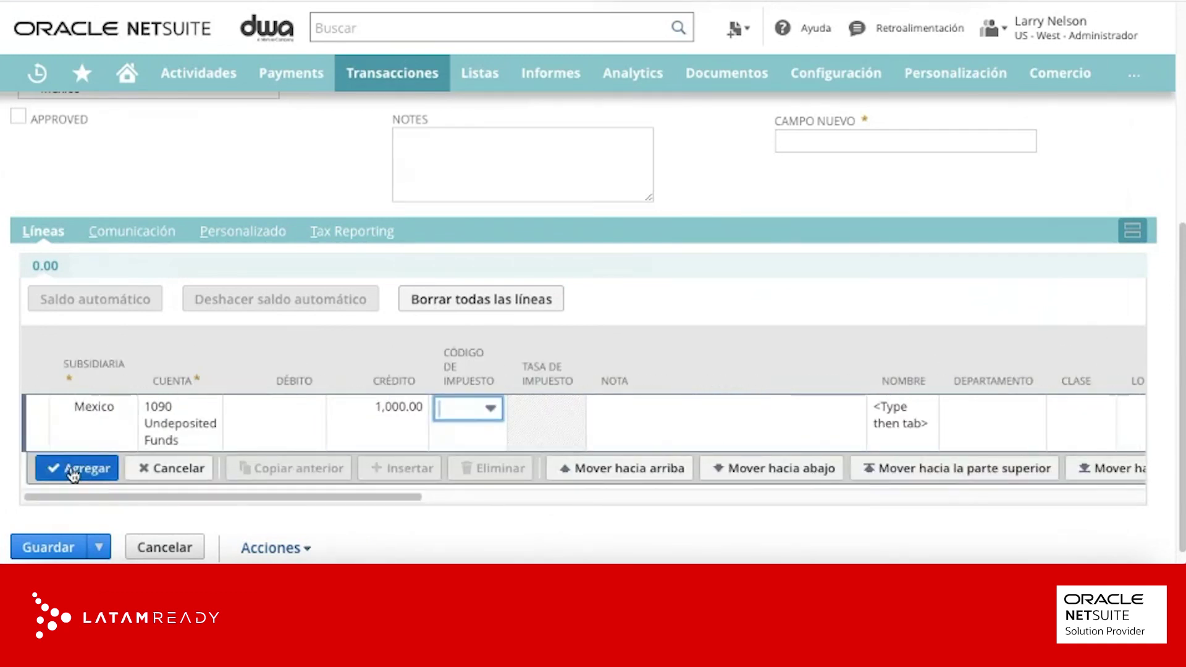
click(71, 468)
Add a second journal line for subsidiary Mexico with account 1101 Advances Paid and a debit of 1,000.00.
click(121, 467)
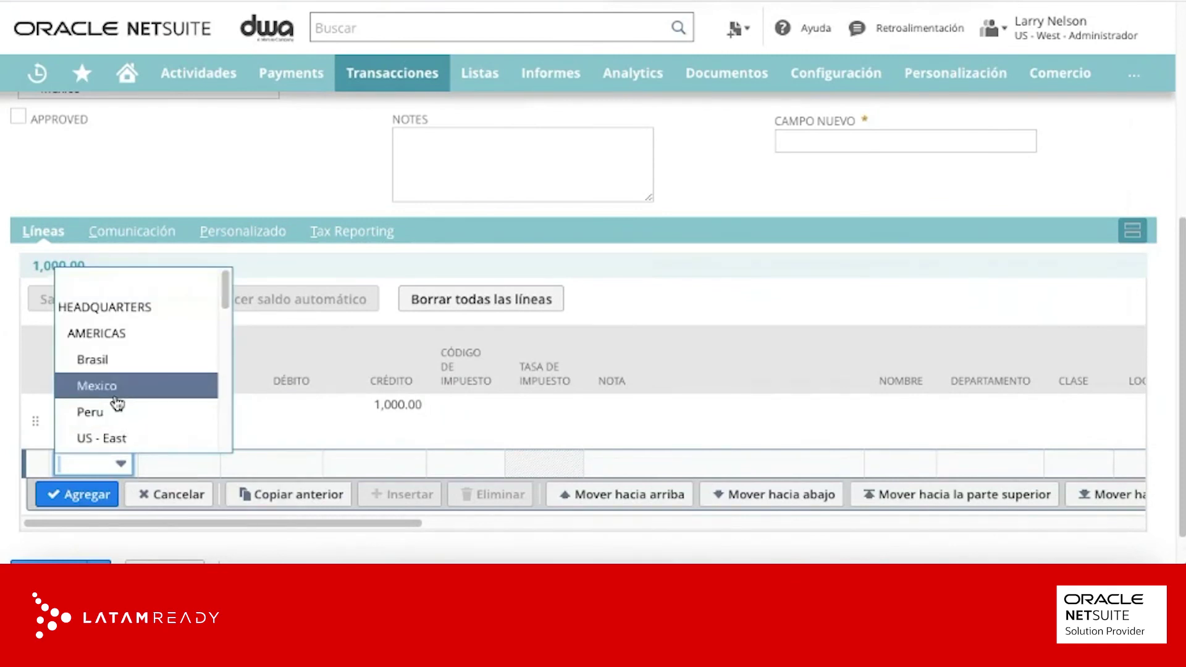
click(116, 393)
click(175, 467)
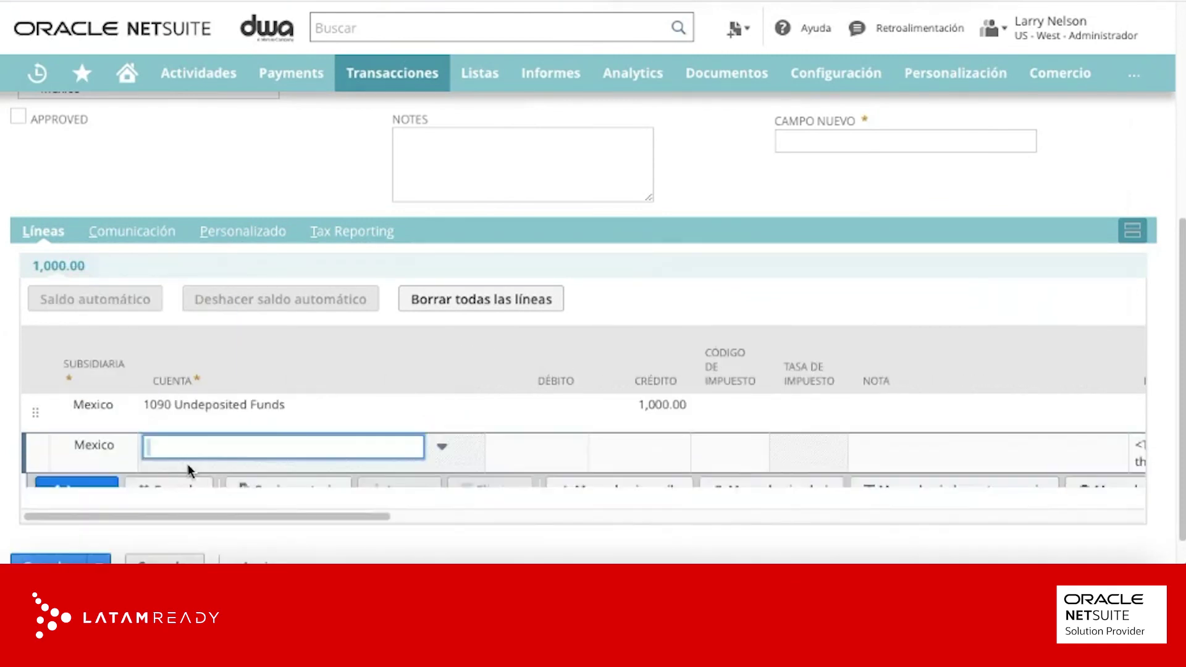
click(197, 449)
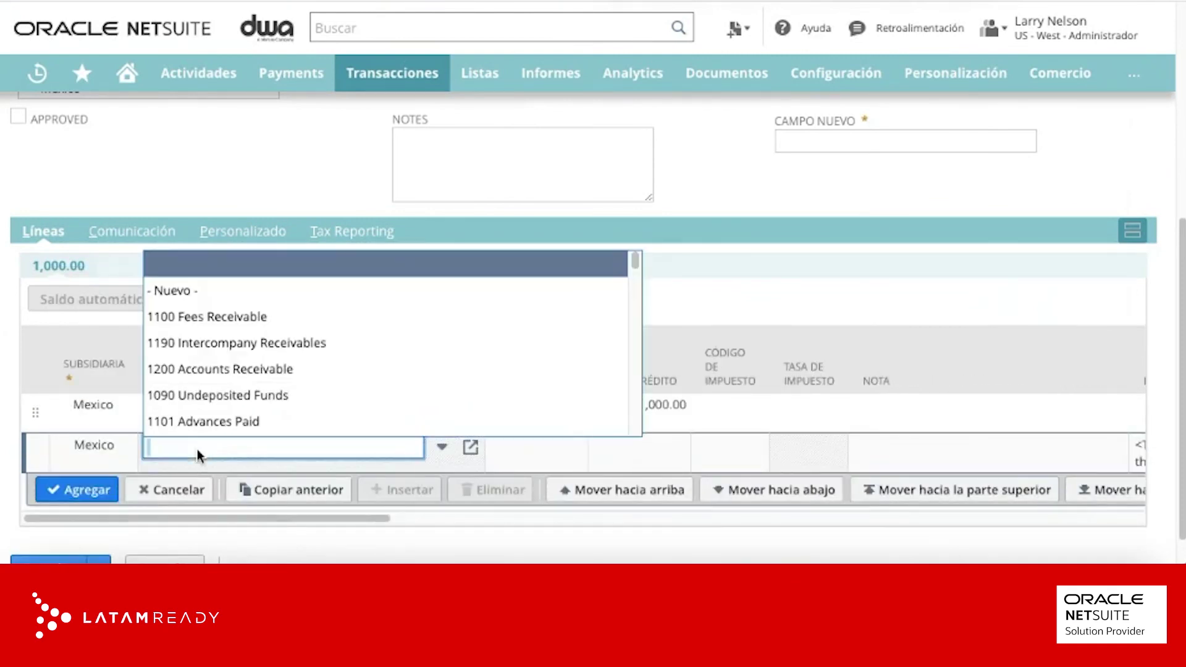
click(278, 422)
click(532, 454)
scroll(347, 479, down, 1)
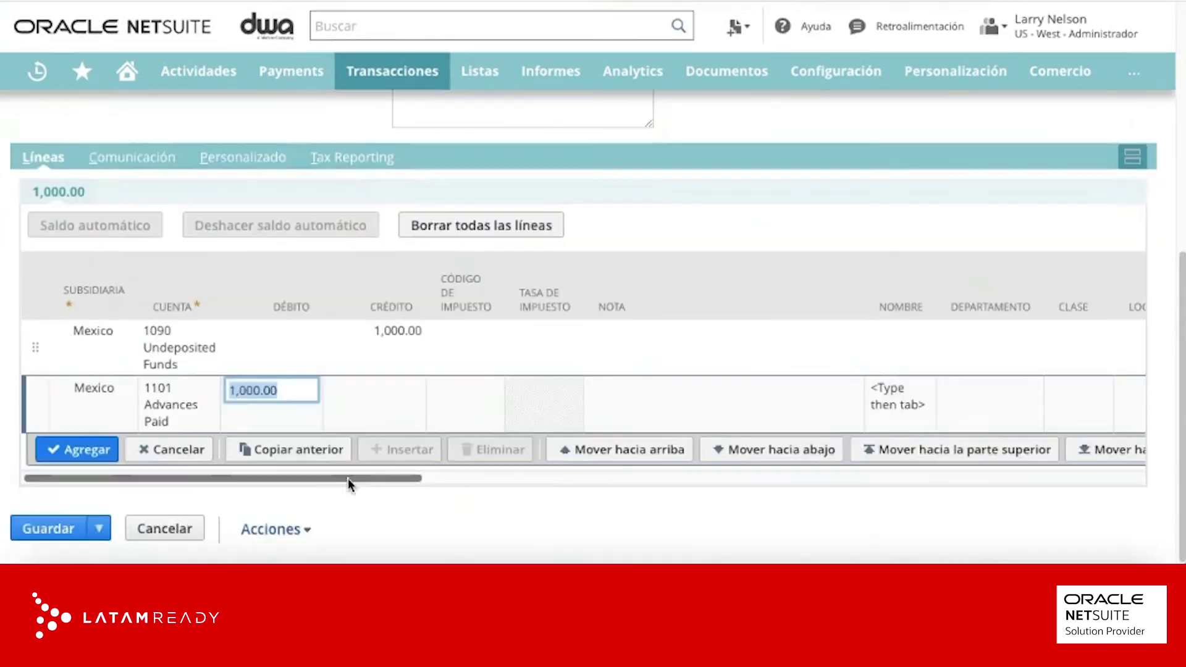
click(76, 450)
Add a third journal line for subsidiary US - East with account 1090 Undeposited Funds and a debit of 1000.
click(122, 461)
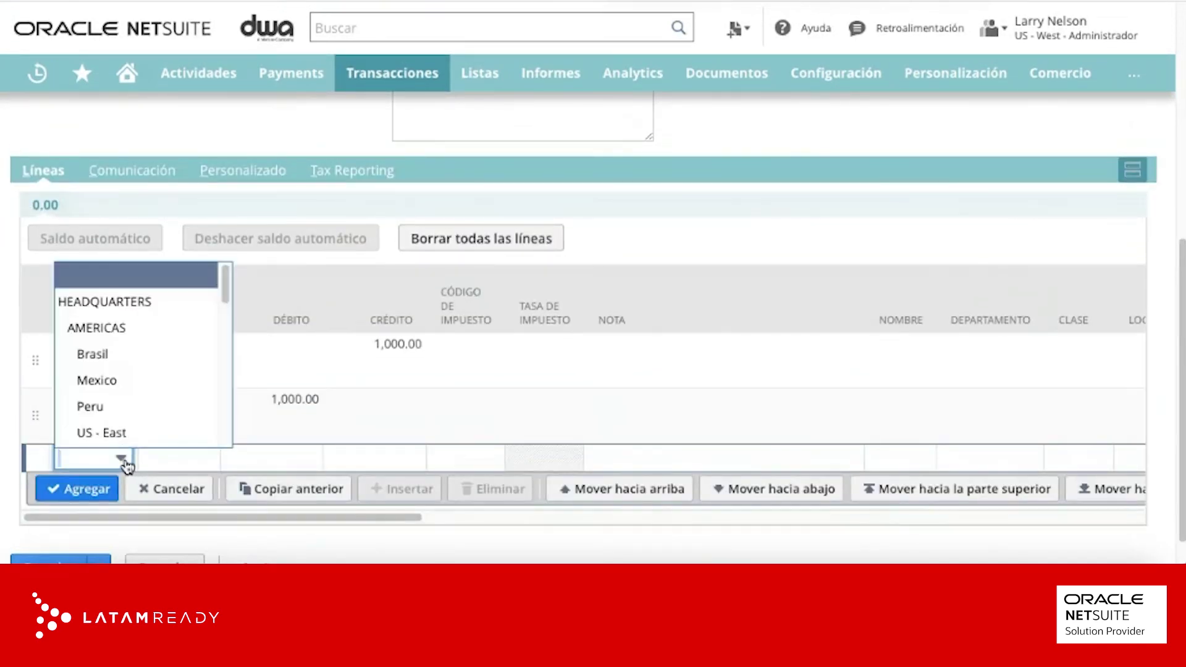
click(123, 434)
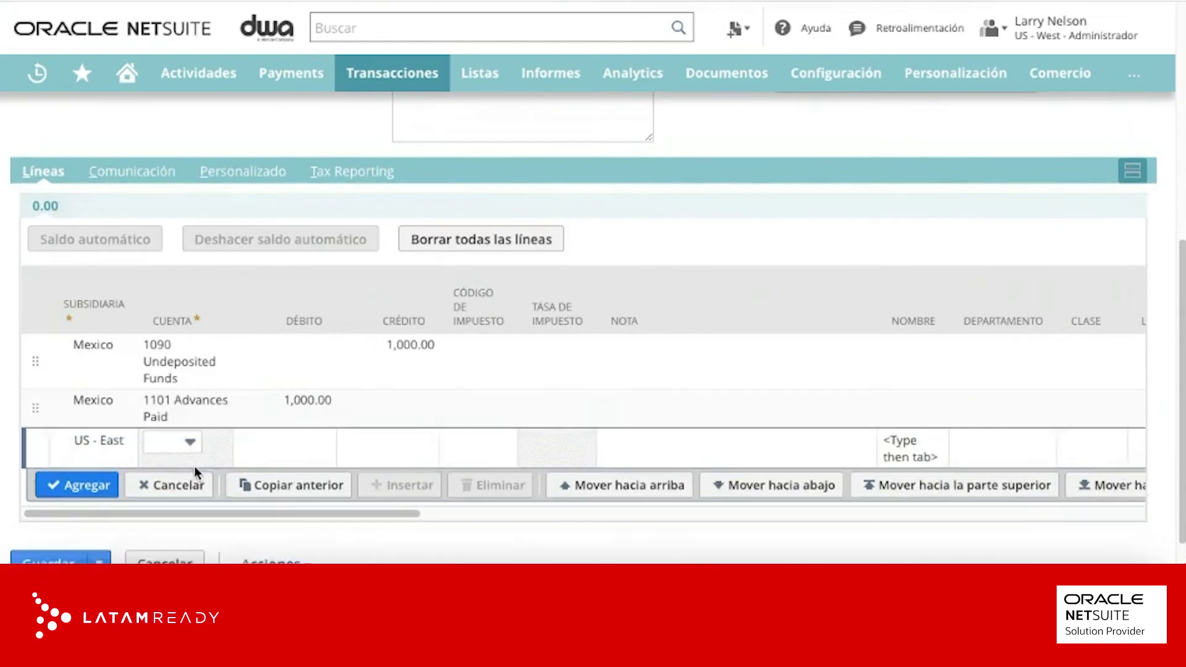
click(211, 427)
click(233, 401)
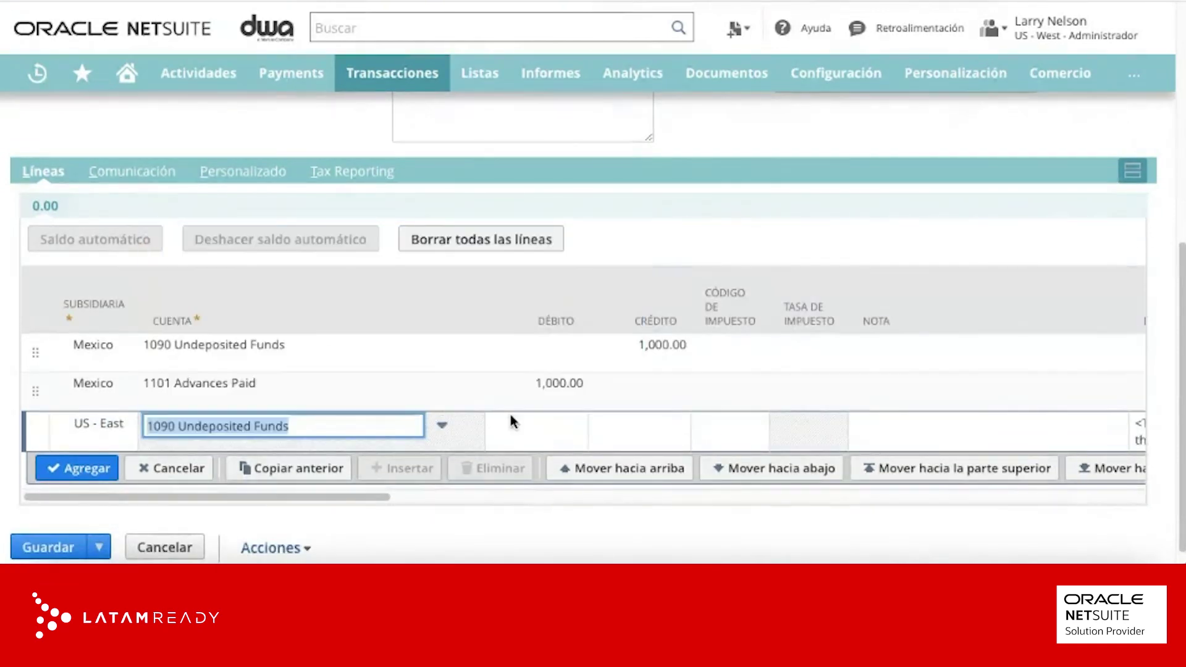
key(Tab)
text(1000)
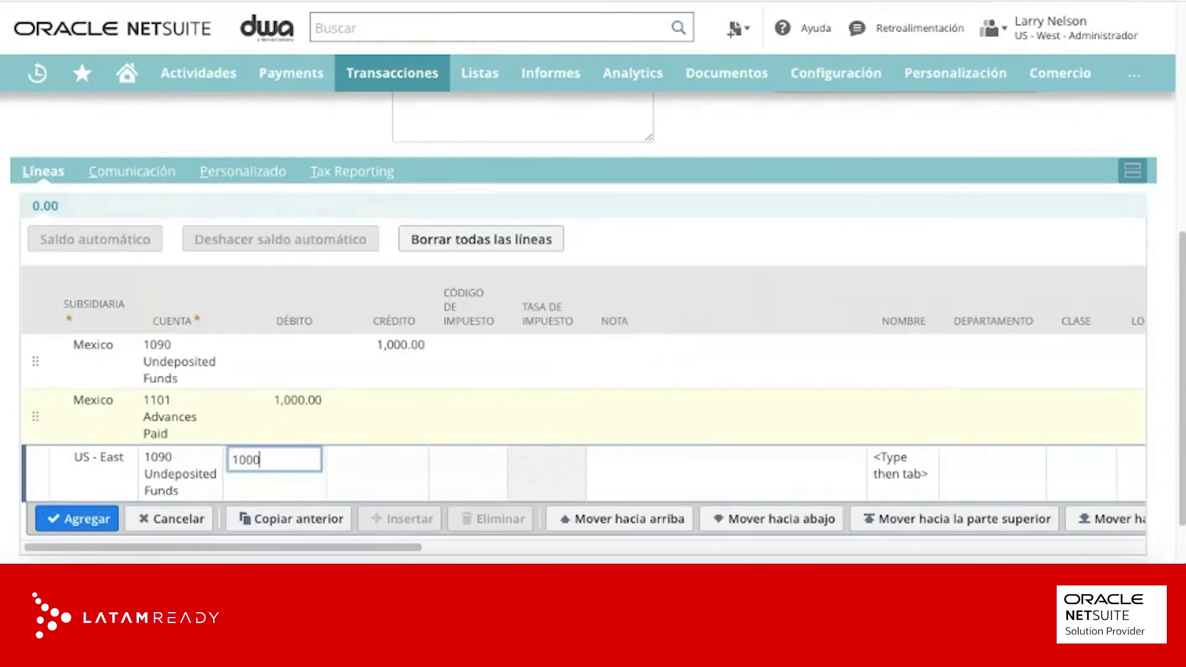
key(Tab)
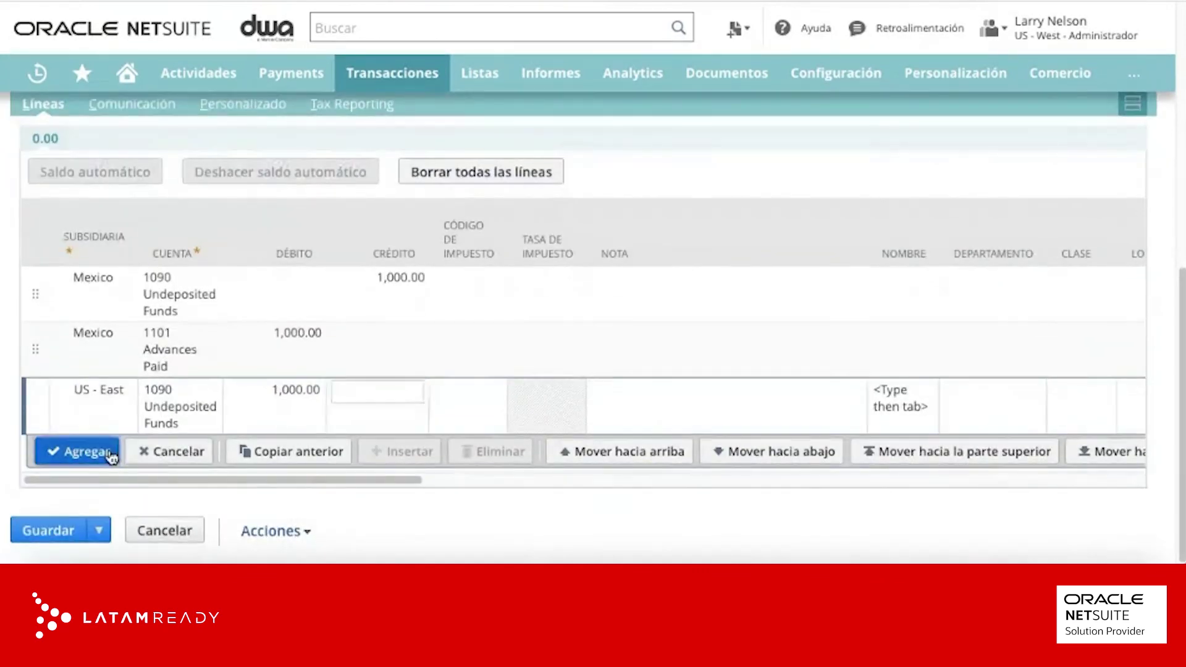
click(80, 451)
Review the Eliminar column and the subsidiary, account and amount fields of the three journal lines.
click(112, 464)
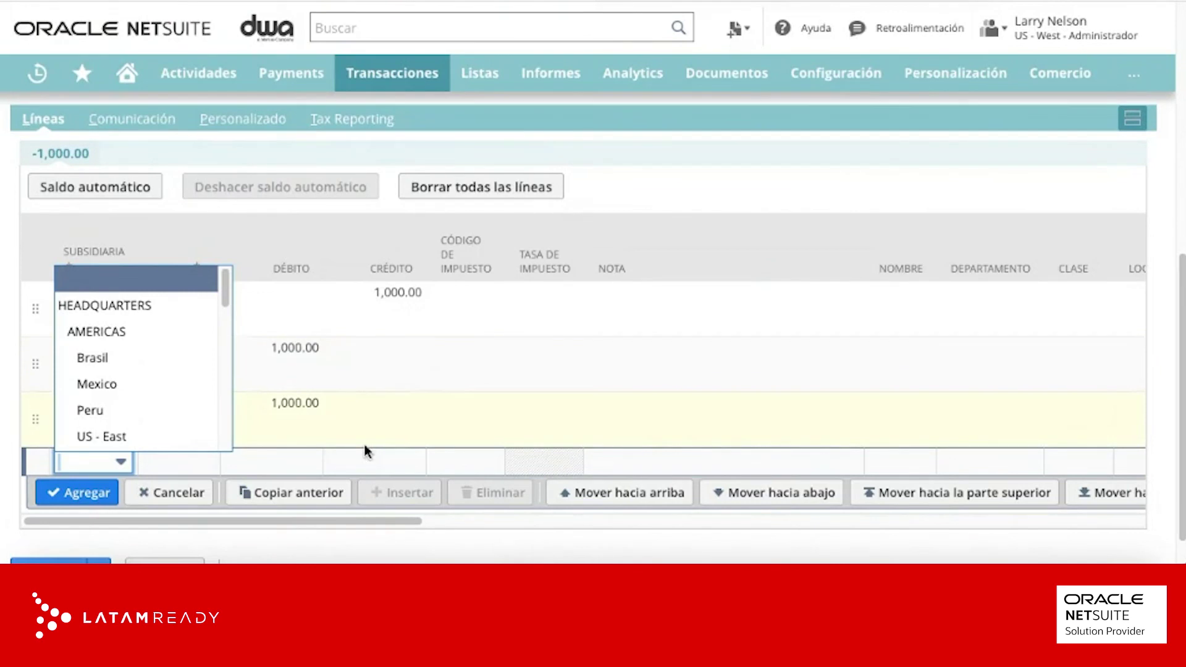
drag(307, 521, 627, 521)
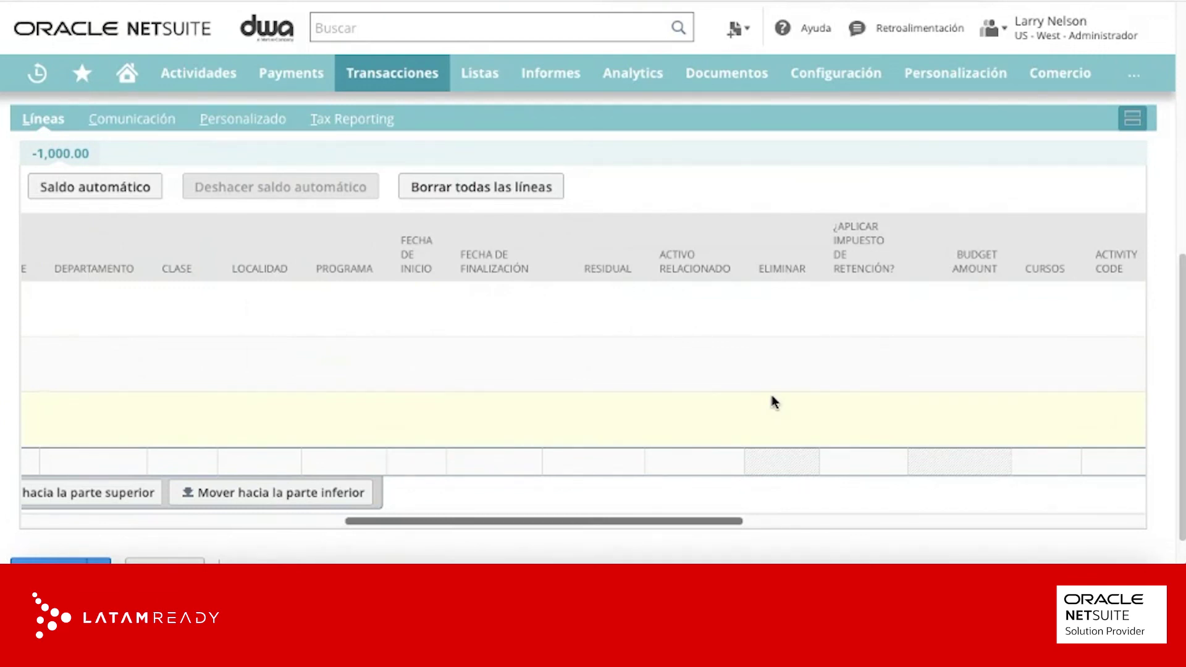
drag(729, 522, 350, 522)
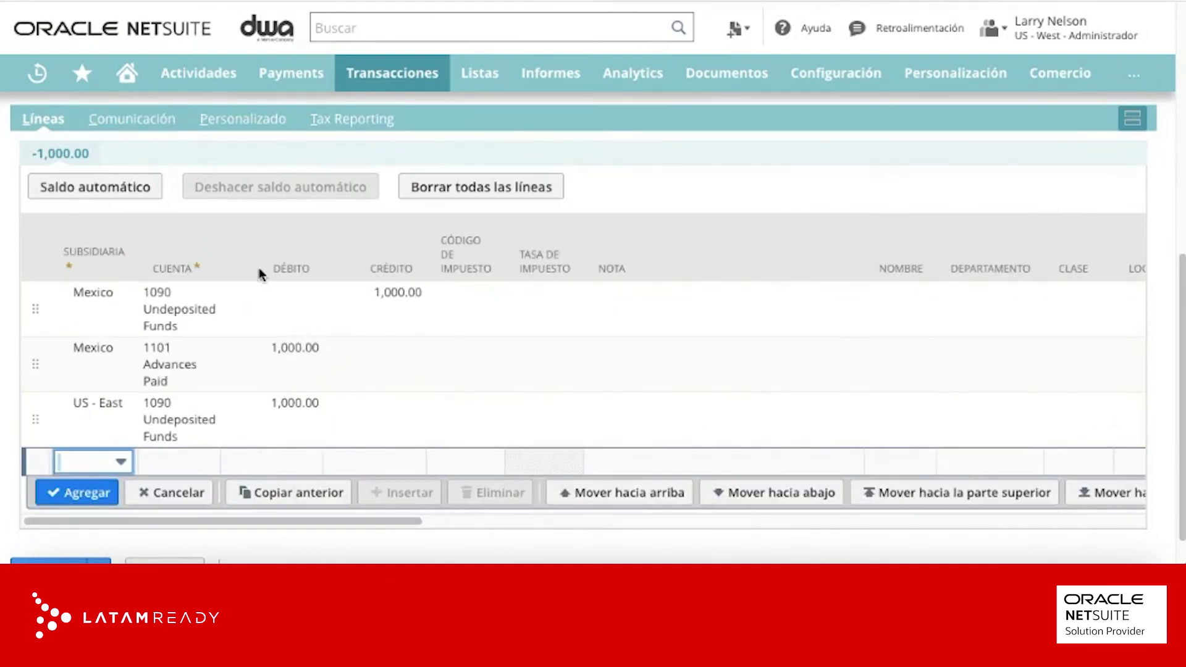
scroll(267, 342, up, 10)
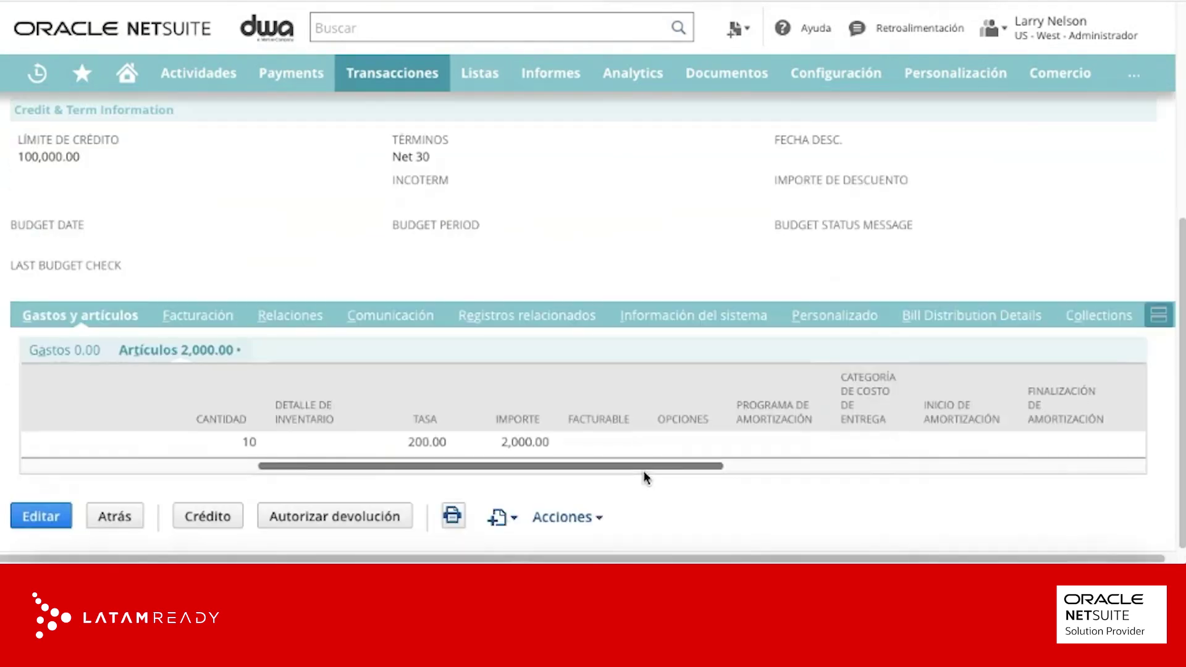
Examine the AAA Consulting purchase invoice's item line columns, including Unidad Inmobiliaria, and its primary information.
drag(645, 472, 1026, 479)
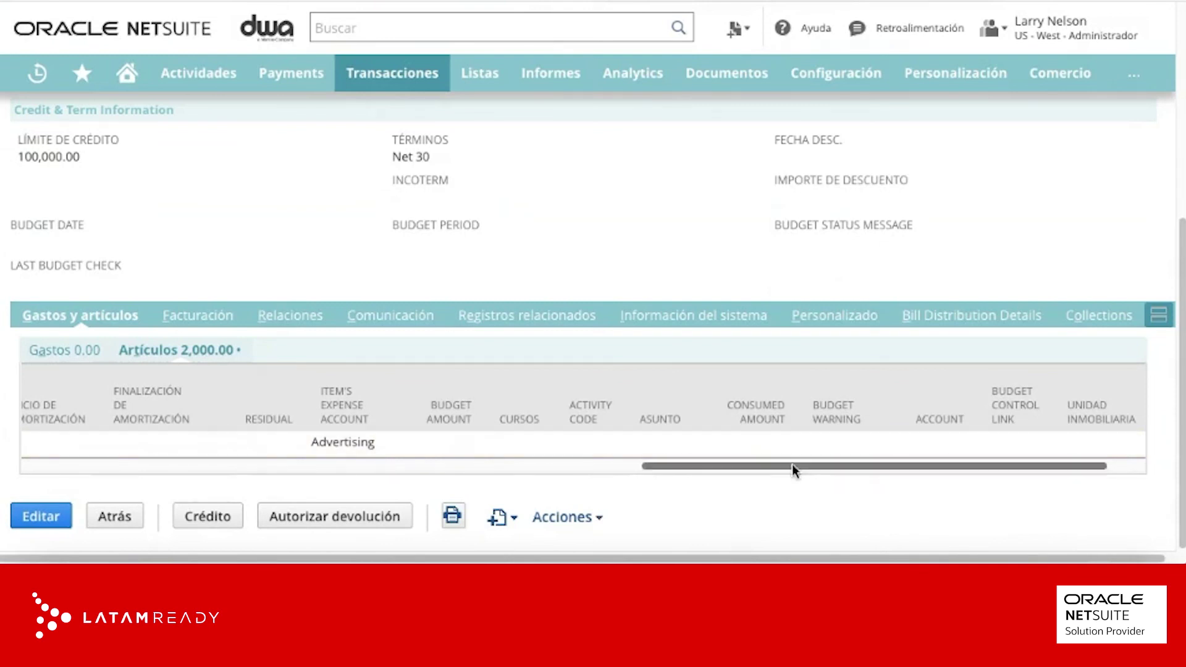
drag(792, 466, 936, 466)
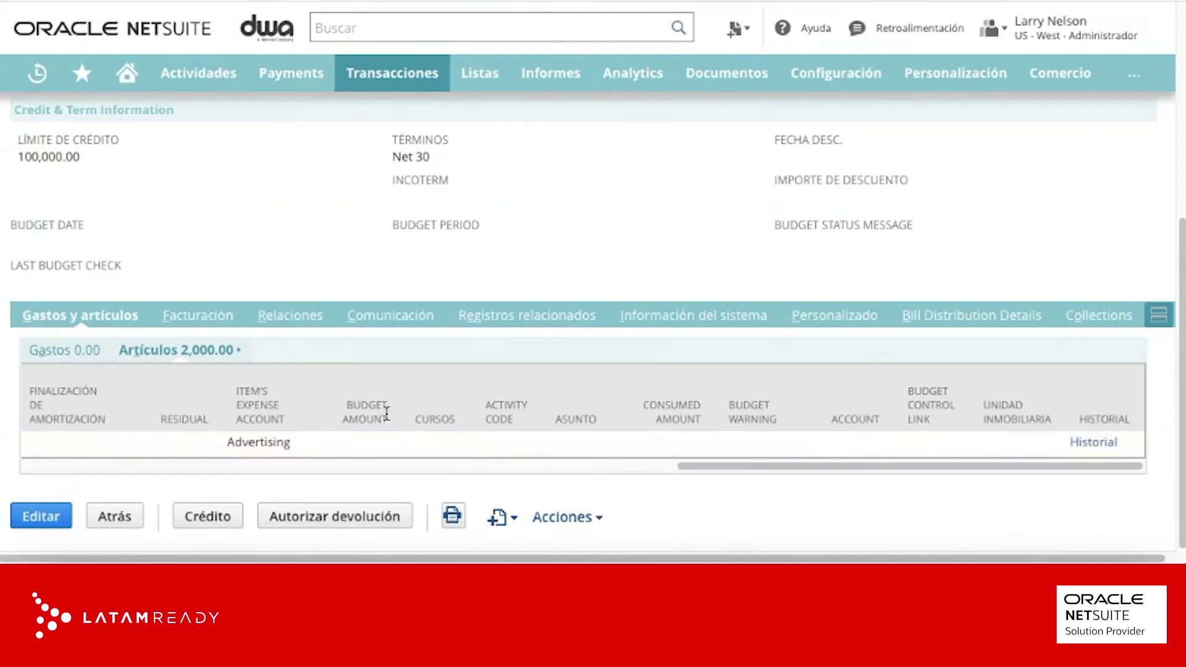
double_click(416, 417)
drag(986, 401, 1055, 424)
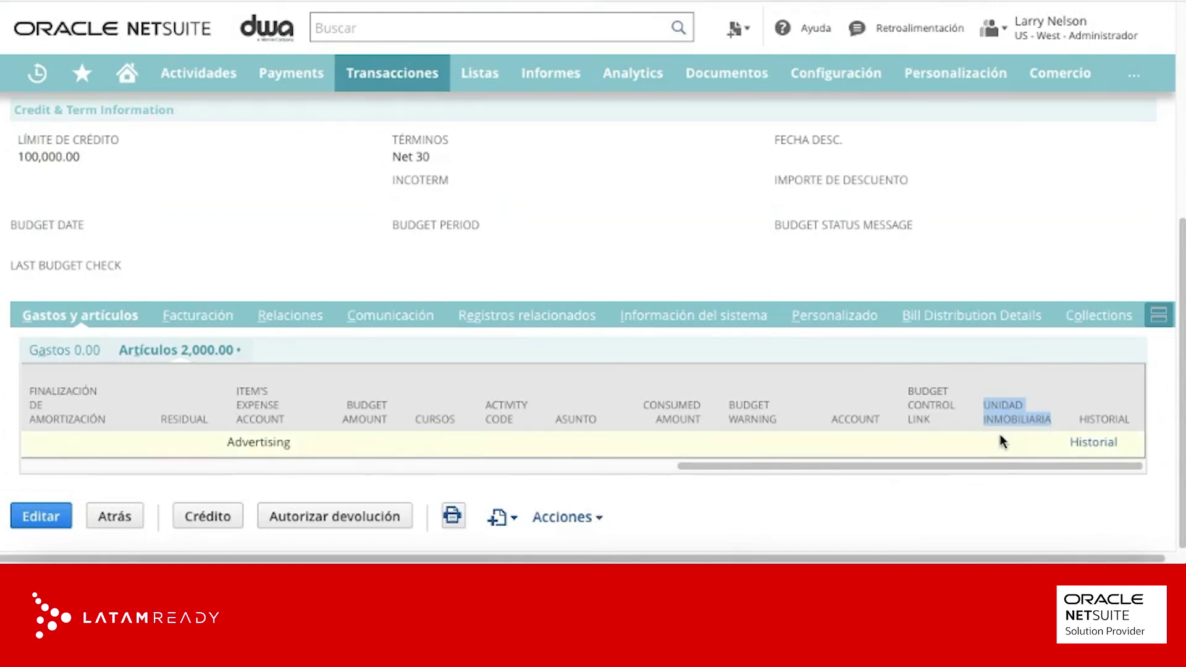
scroll(657, 411, up, 6)
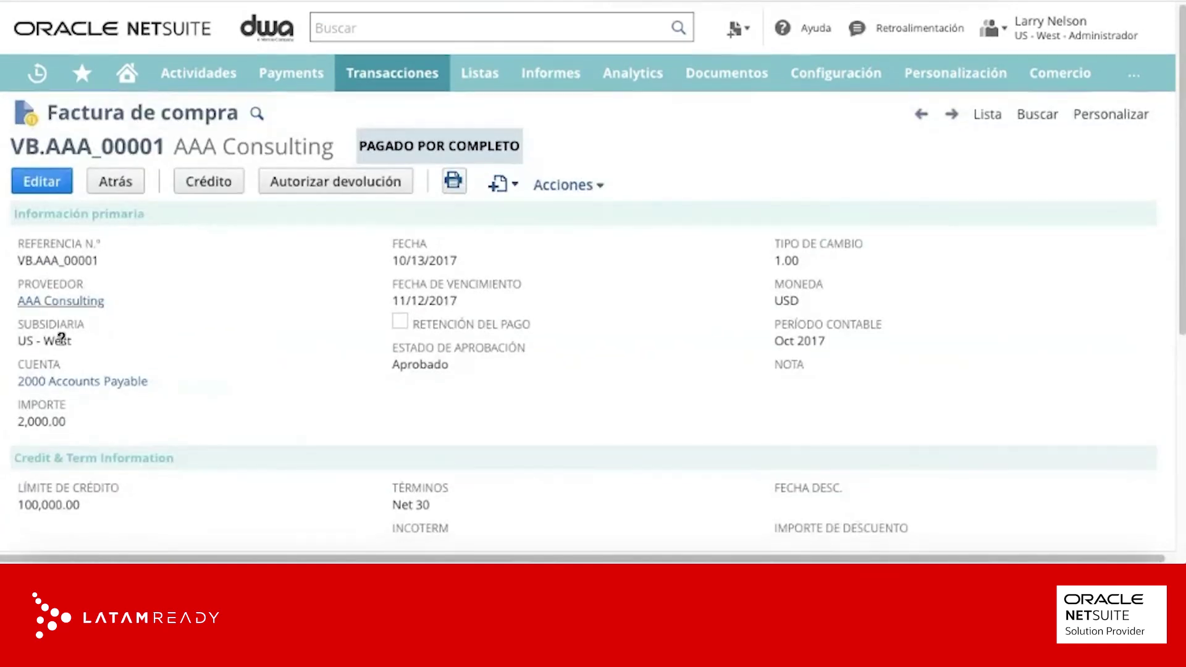
scroll(416, 378, down, 5)
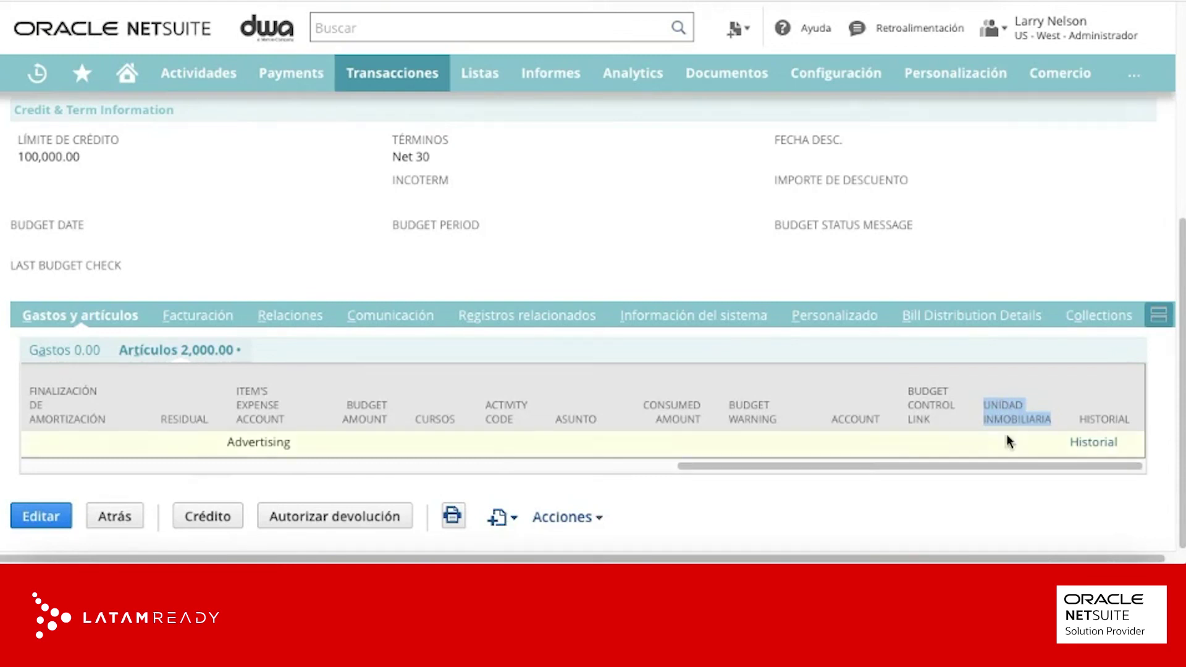
scroll(1006, 439, up, 3)
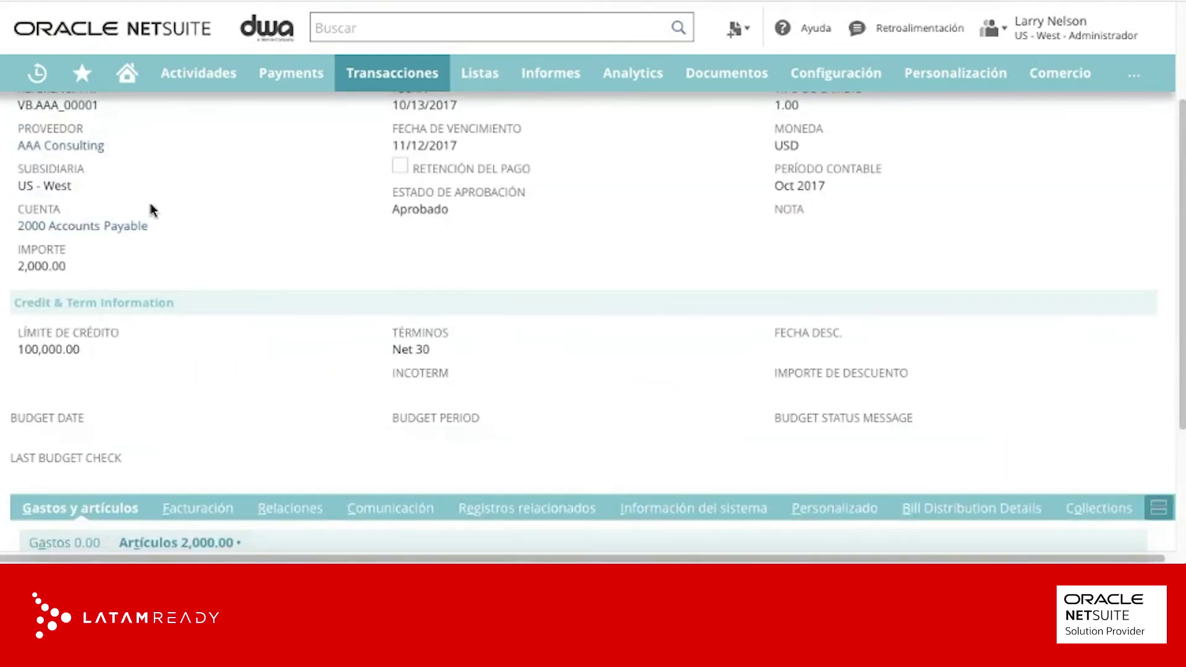
scroll(313, 270, up, 3)
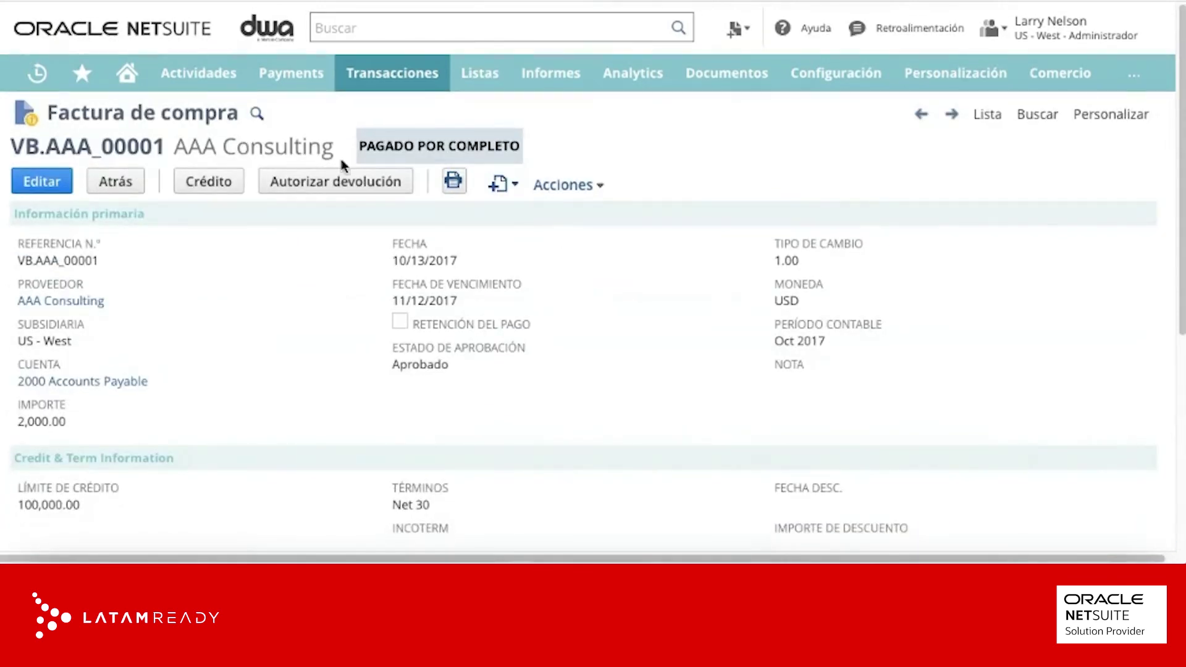